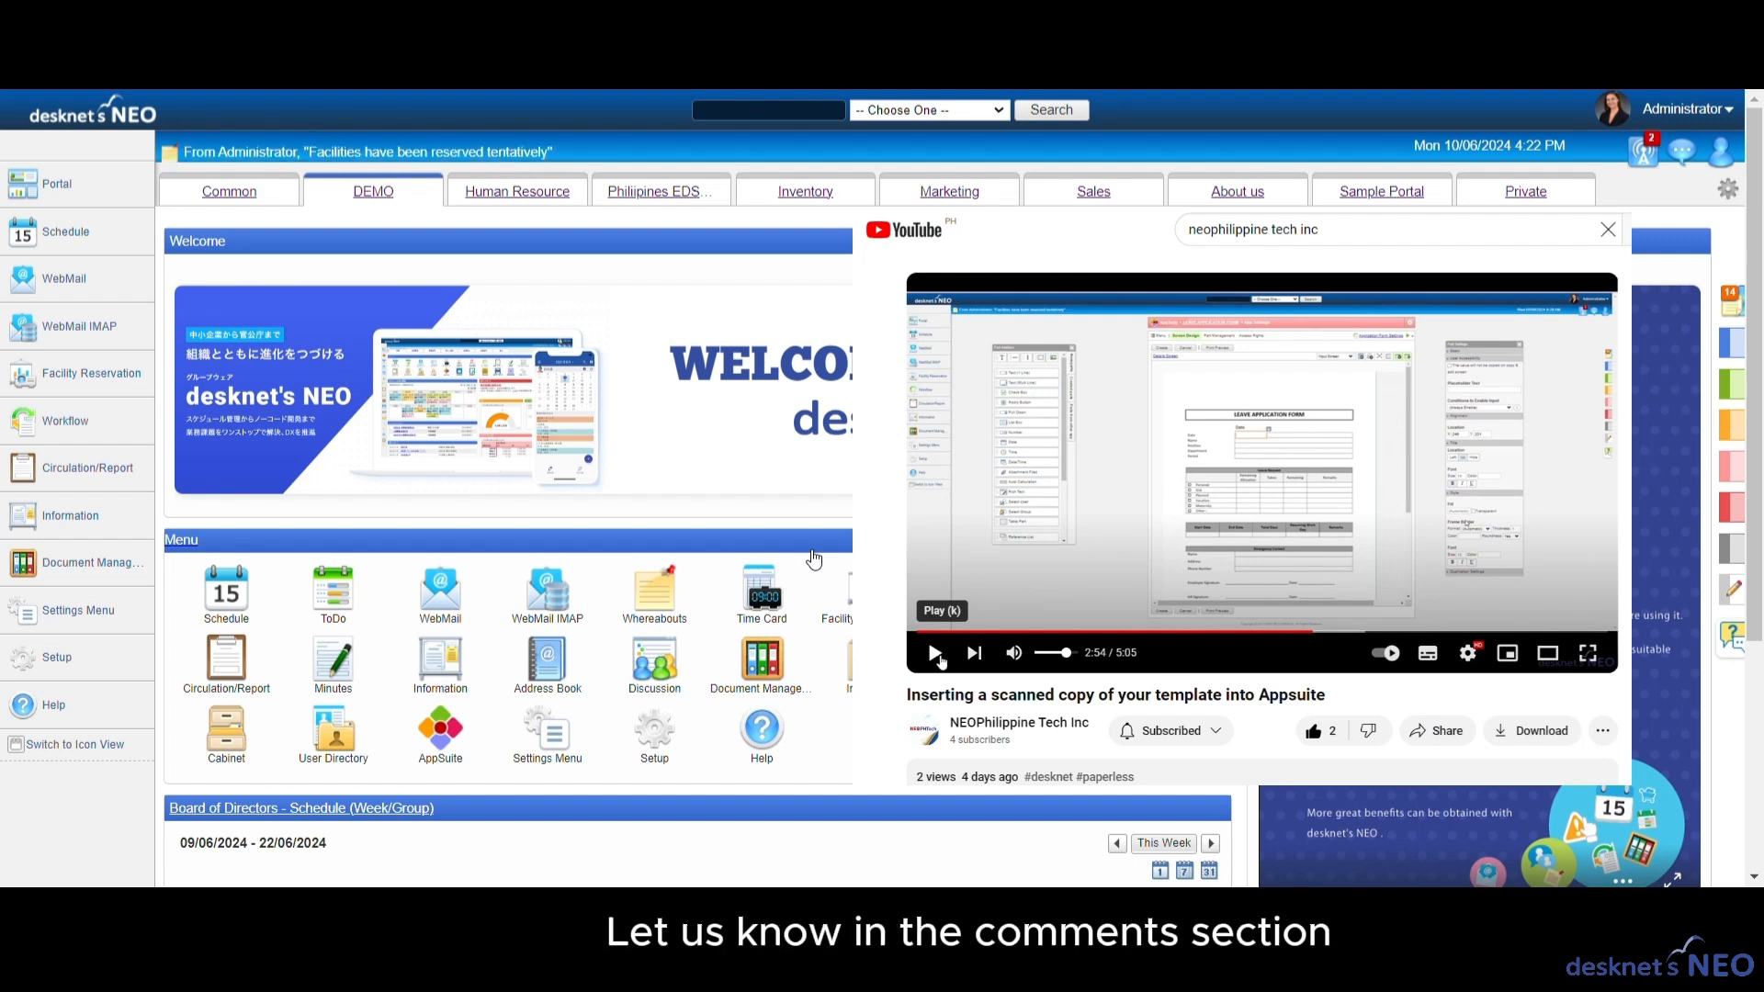
left_click(934, 653)
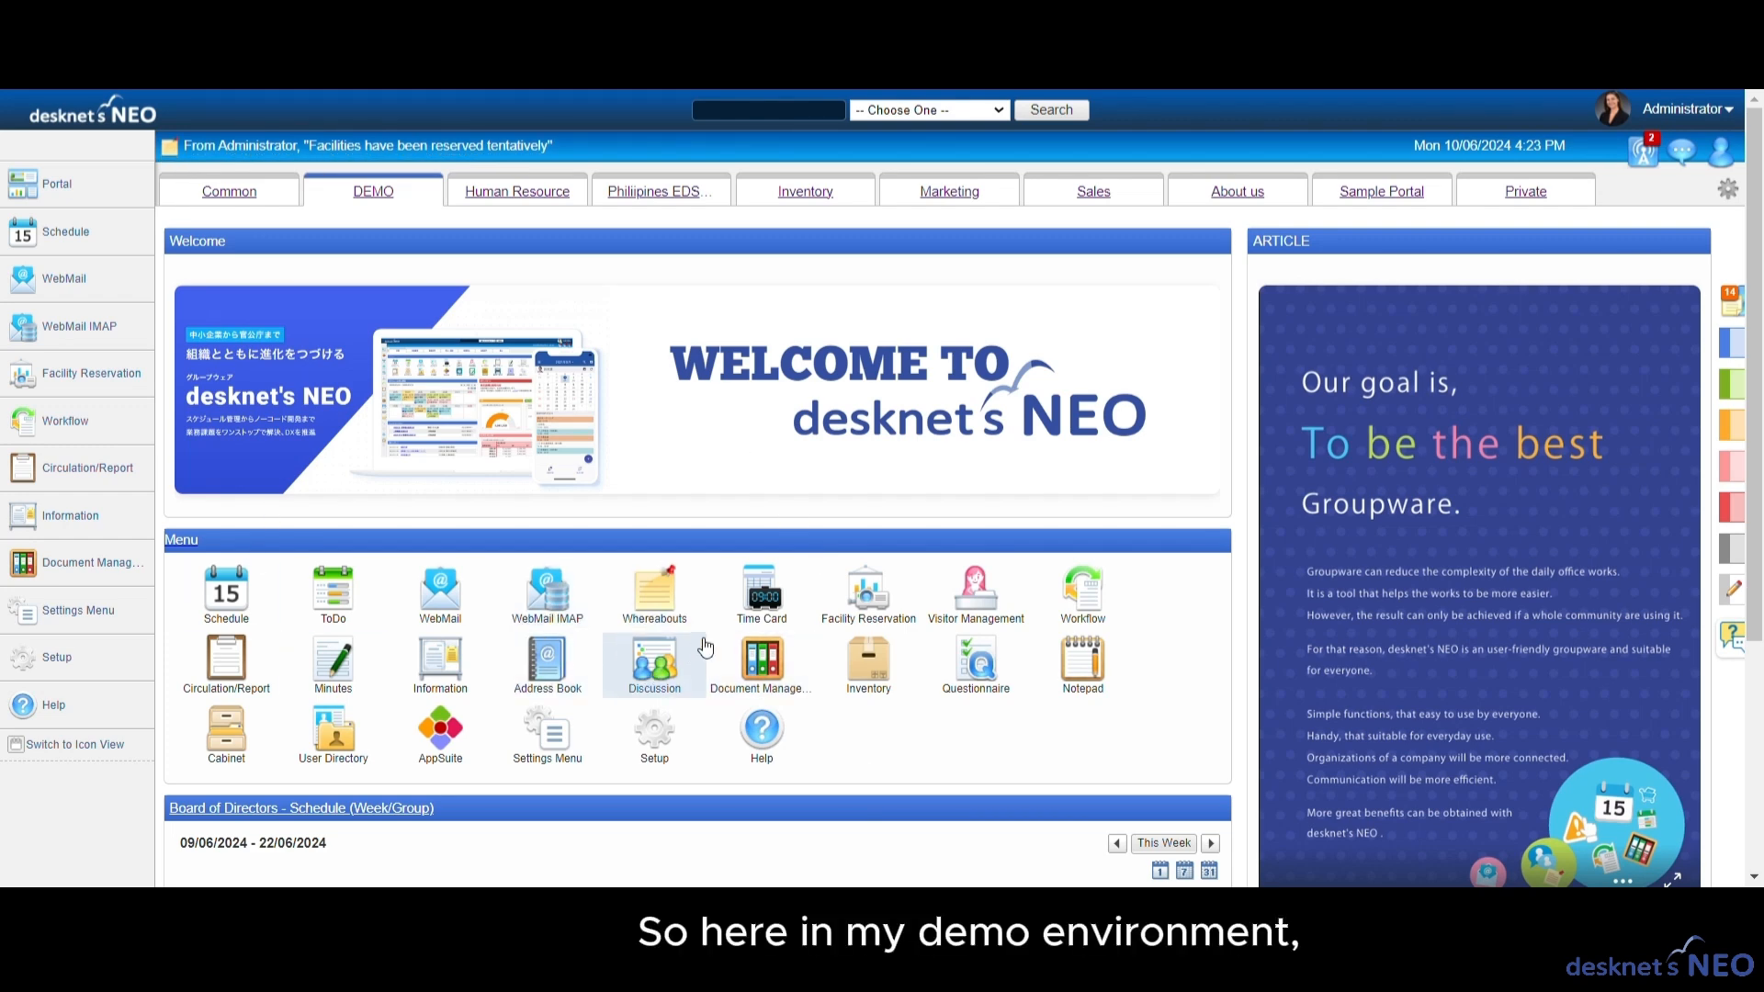
Open Workflow's application form settings and list the forms in the DEMO category.
left_click(1083, 593)
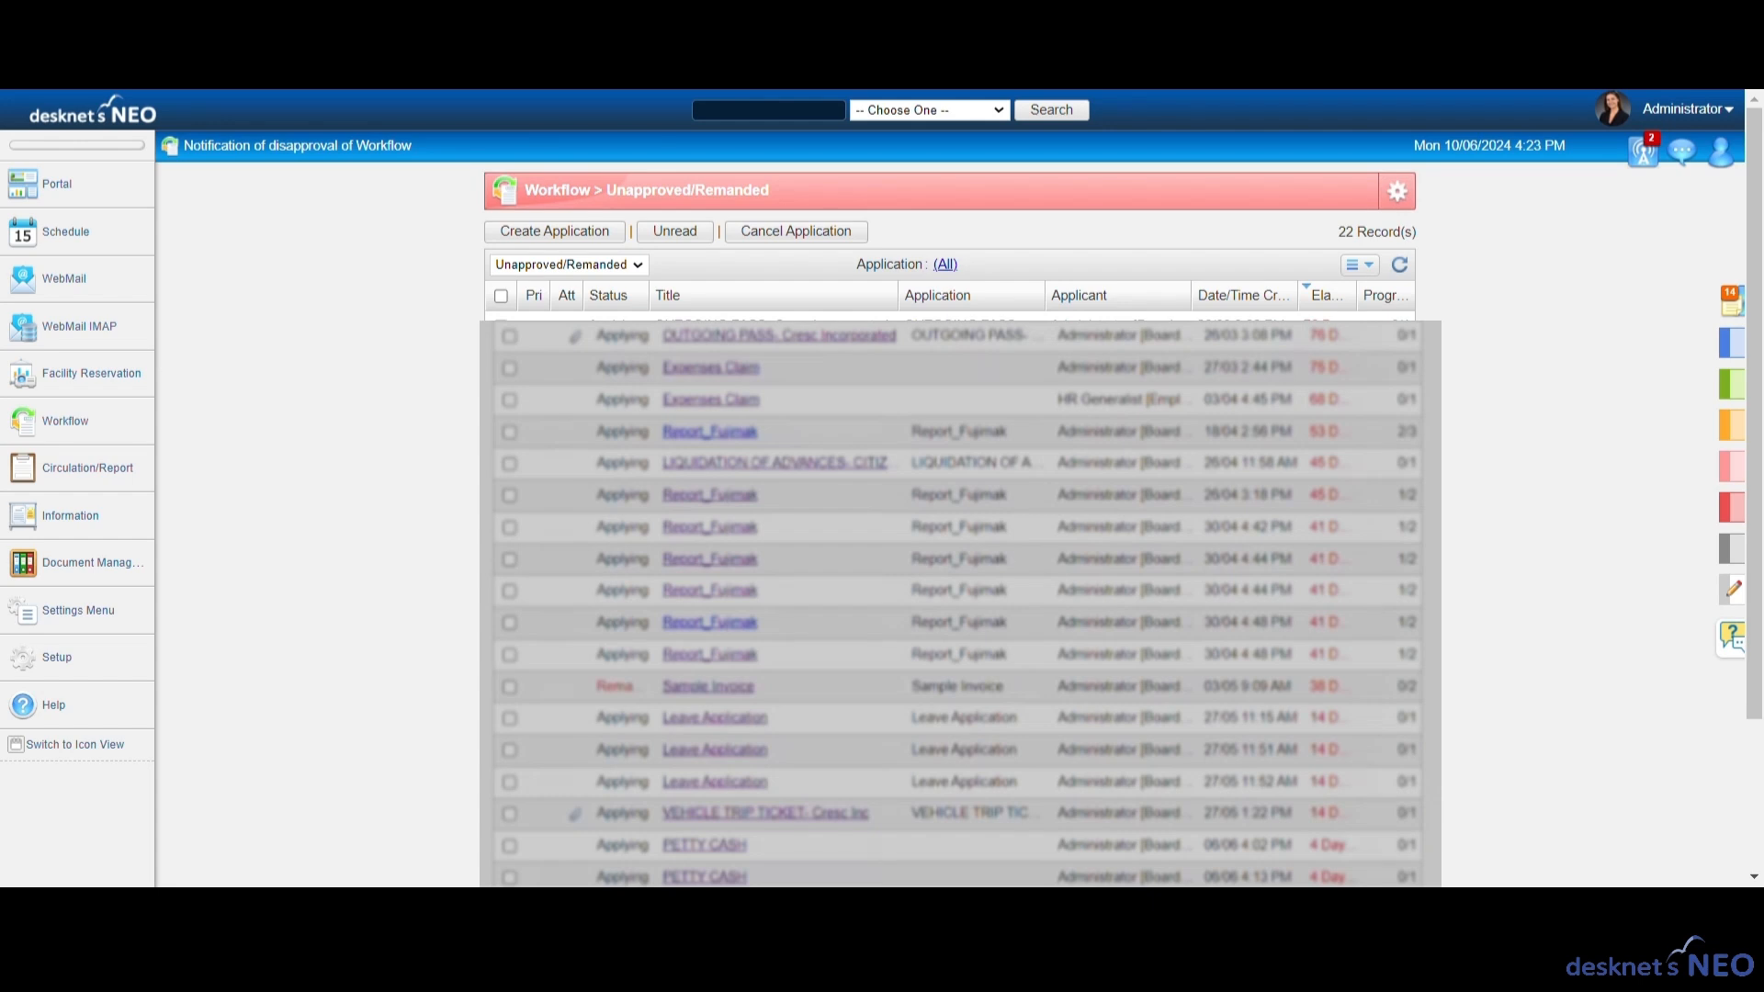
left_click(1399, 187)
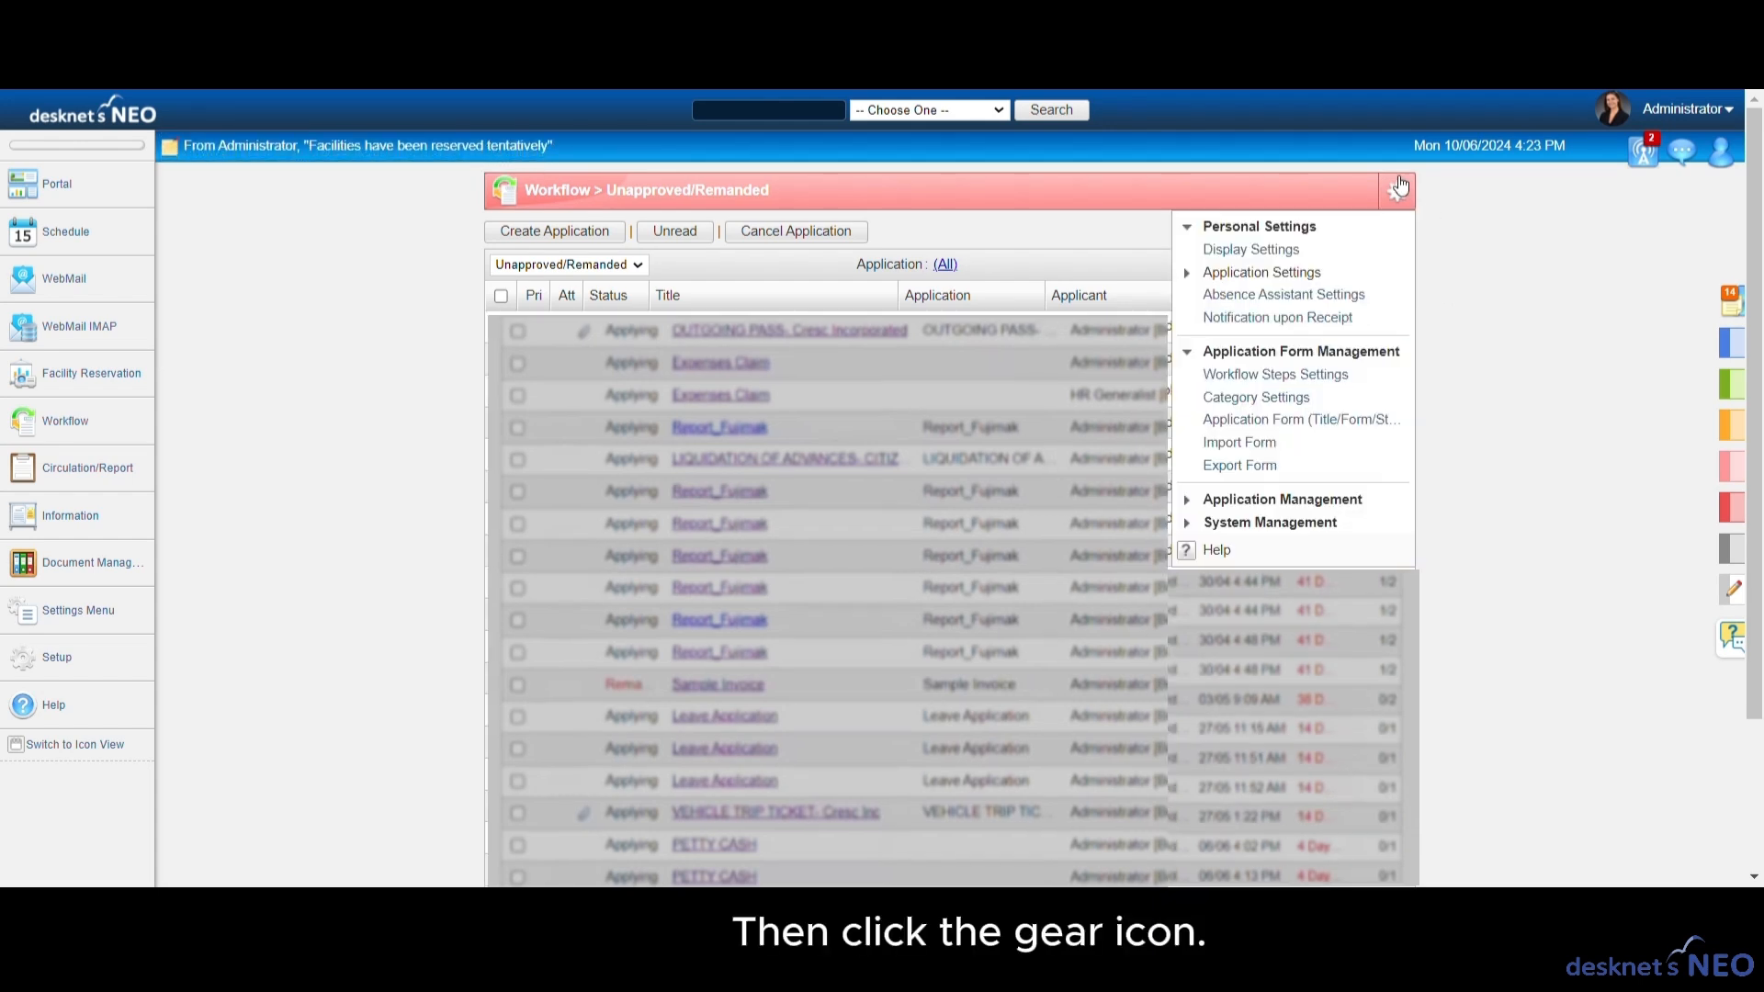
left_click(1234, 421)
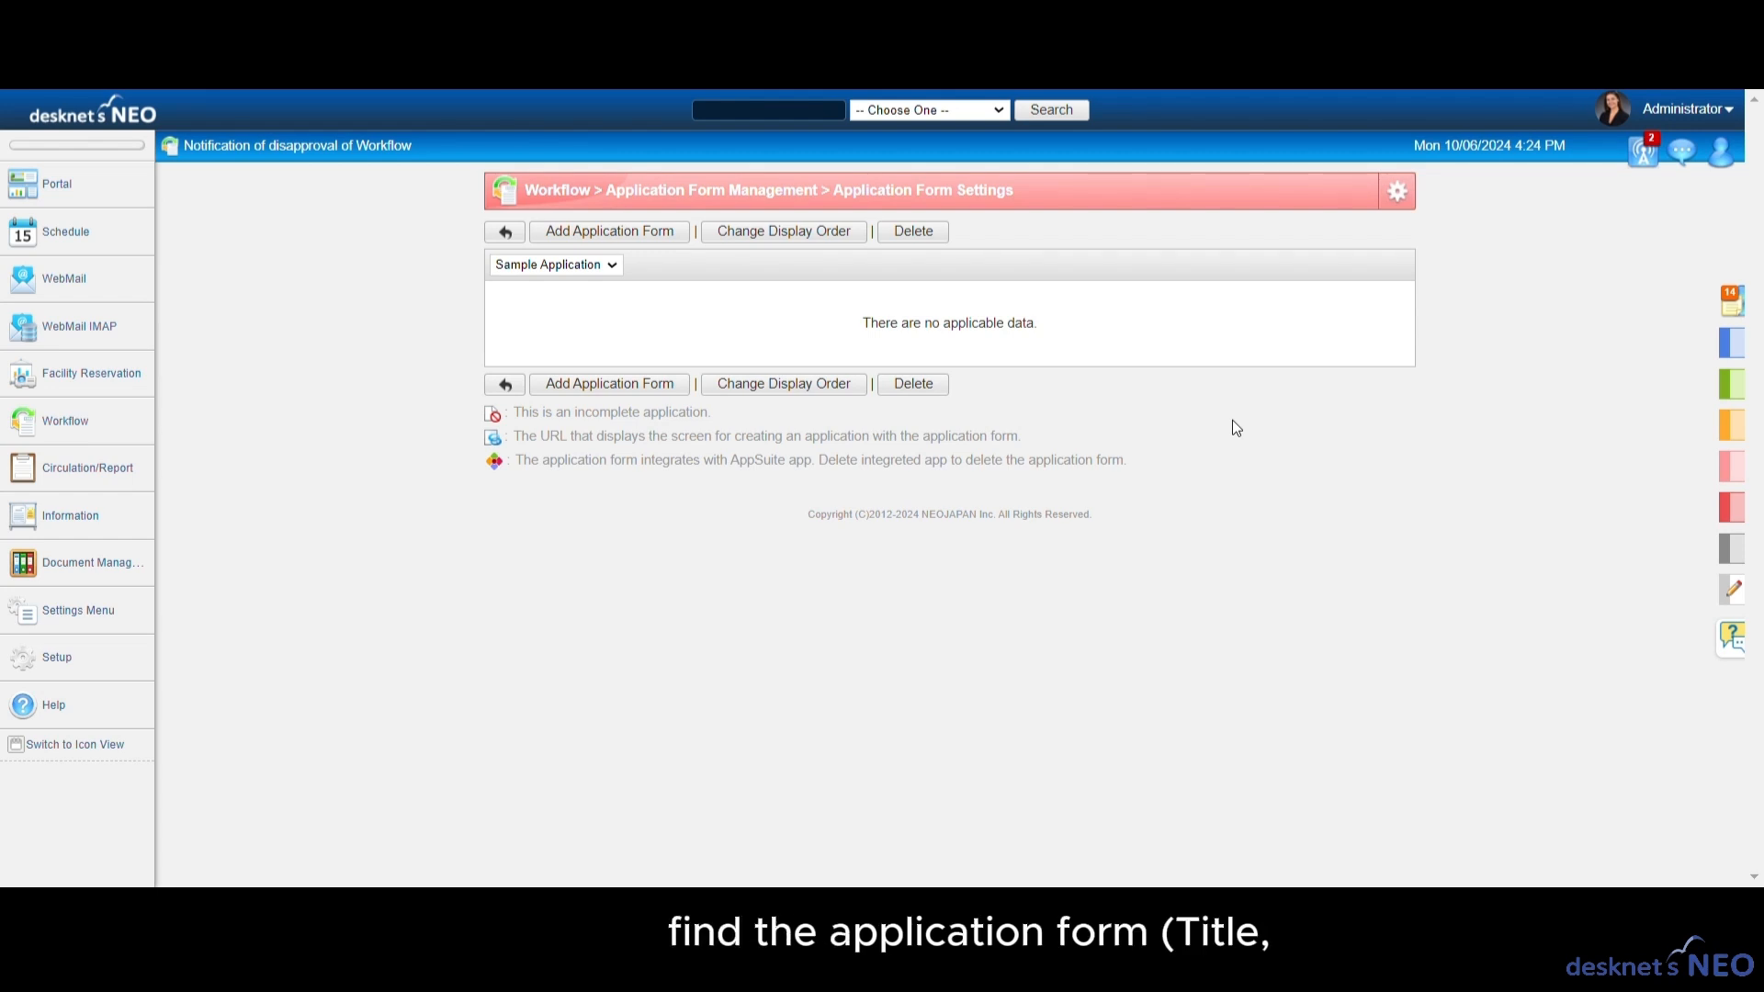
left_click(573, 404)
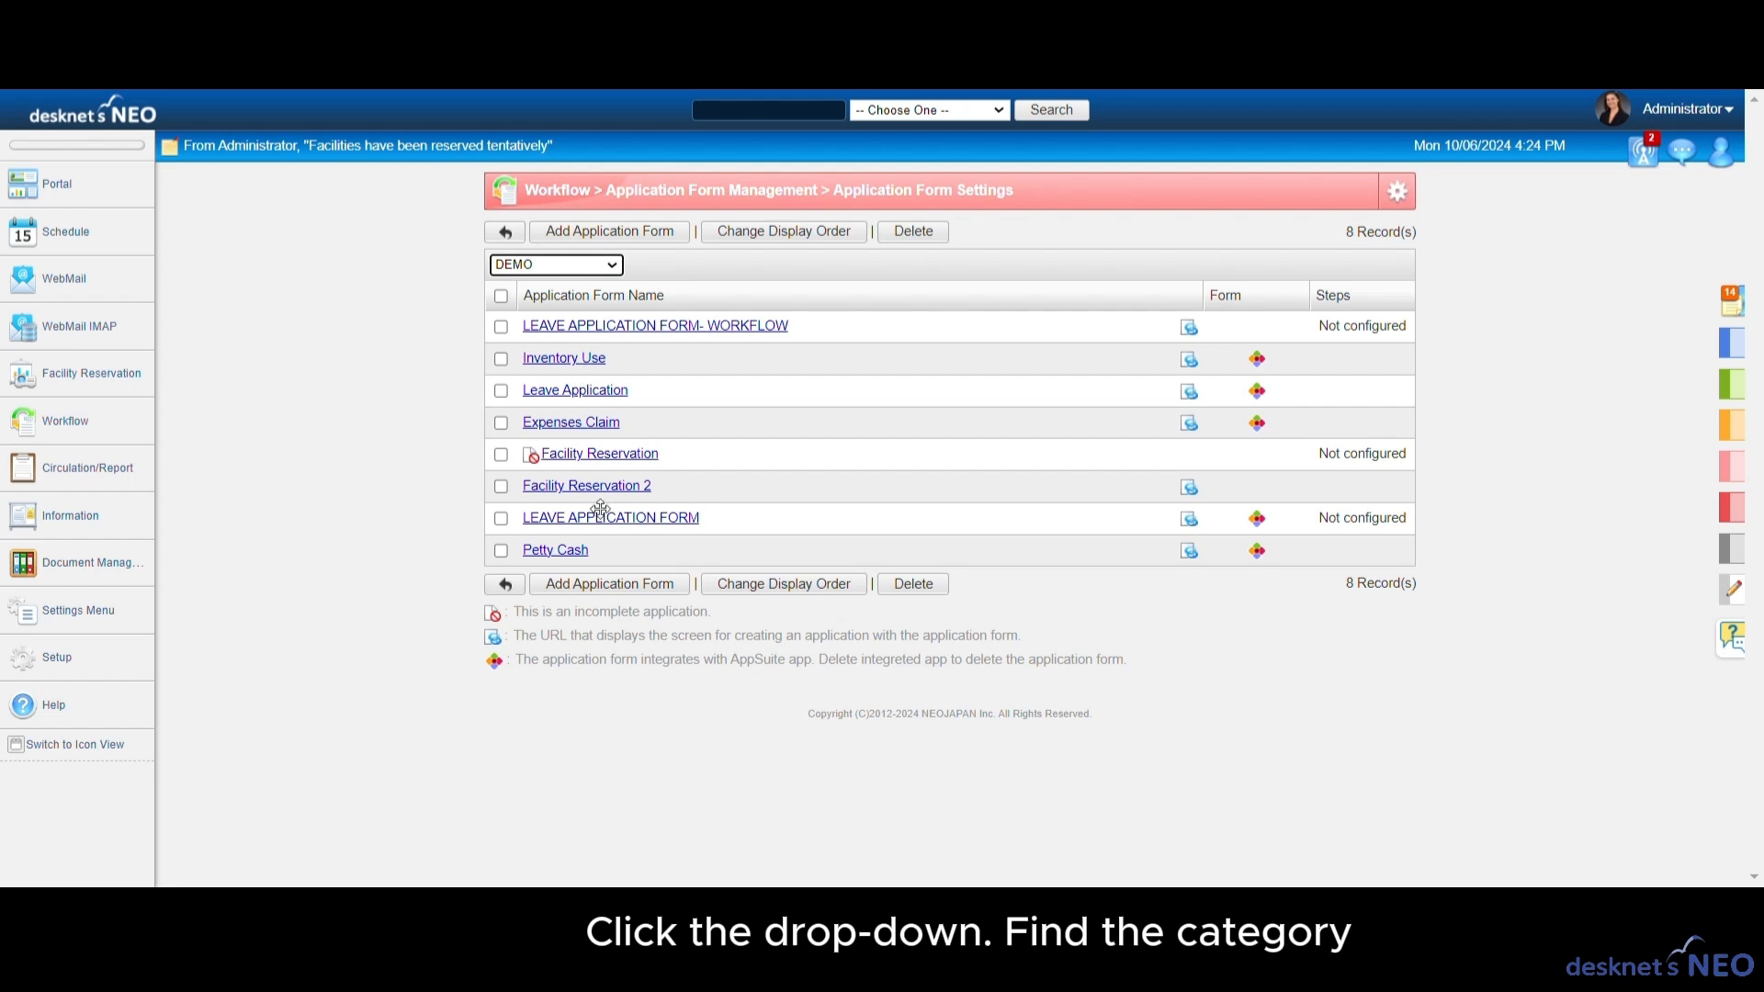
Open LEAVE APPLICATION FORM from the DEMO category for editing and show its workflow steps.
left_click(603, 519)
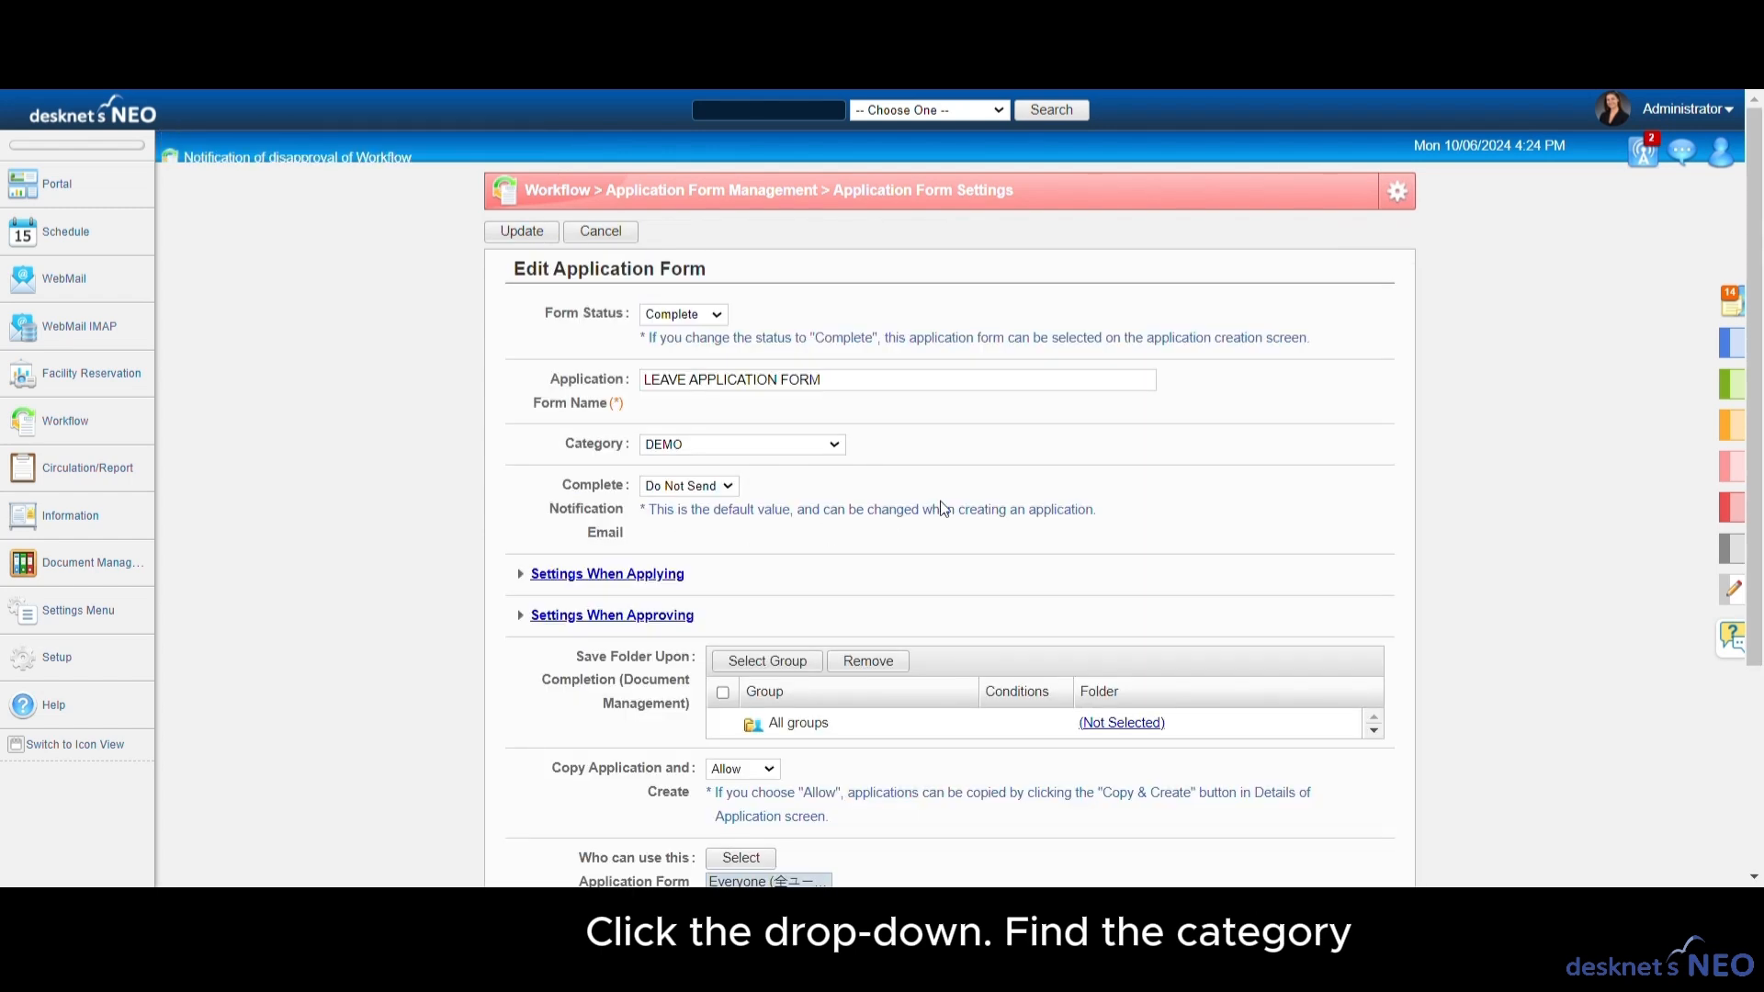
scroll(1265, 434, "down", 1)
scroll(1264, 430, "down", 7)
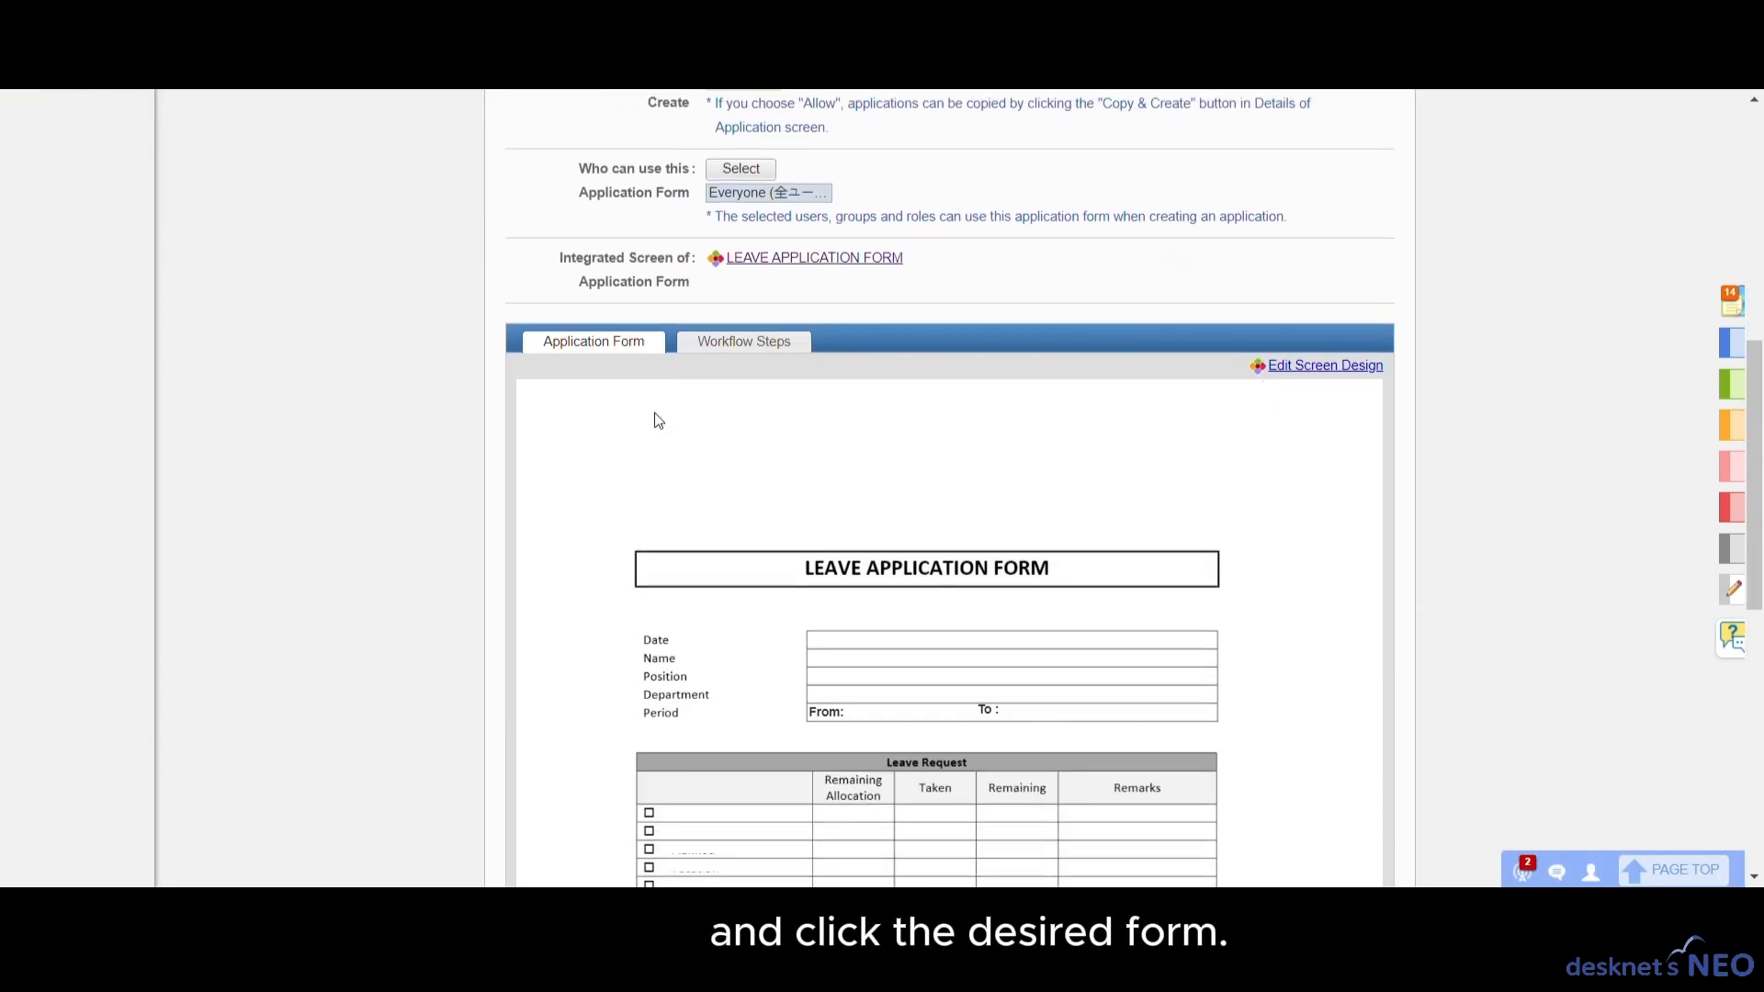
left_click(747, 349)
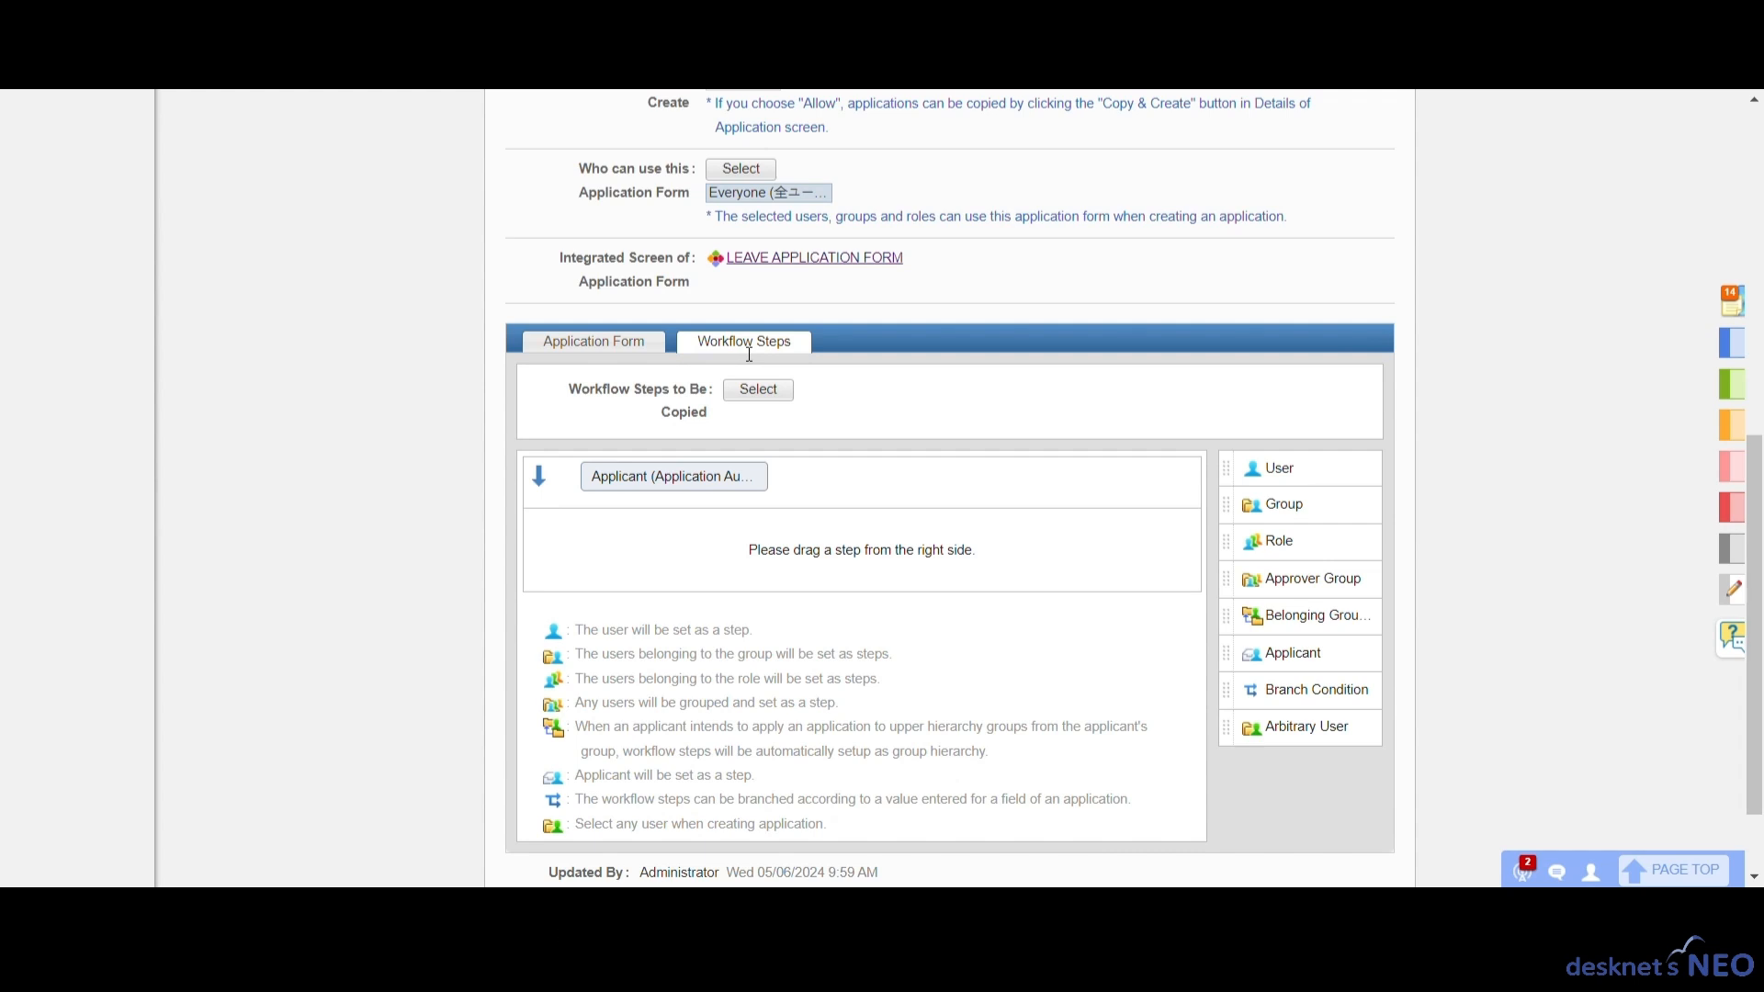
scroll(749, 353, "down", 1)
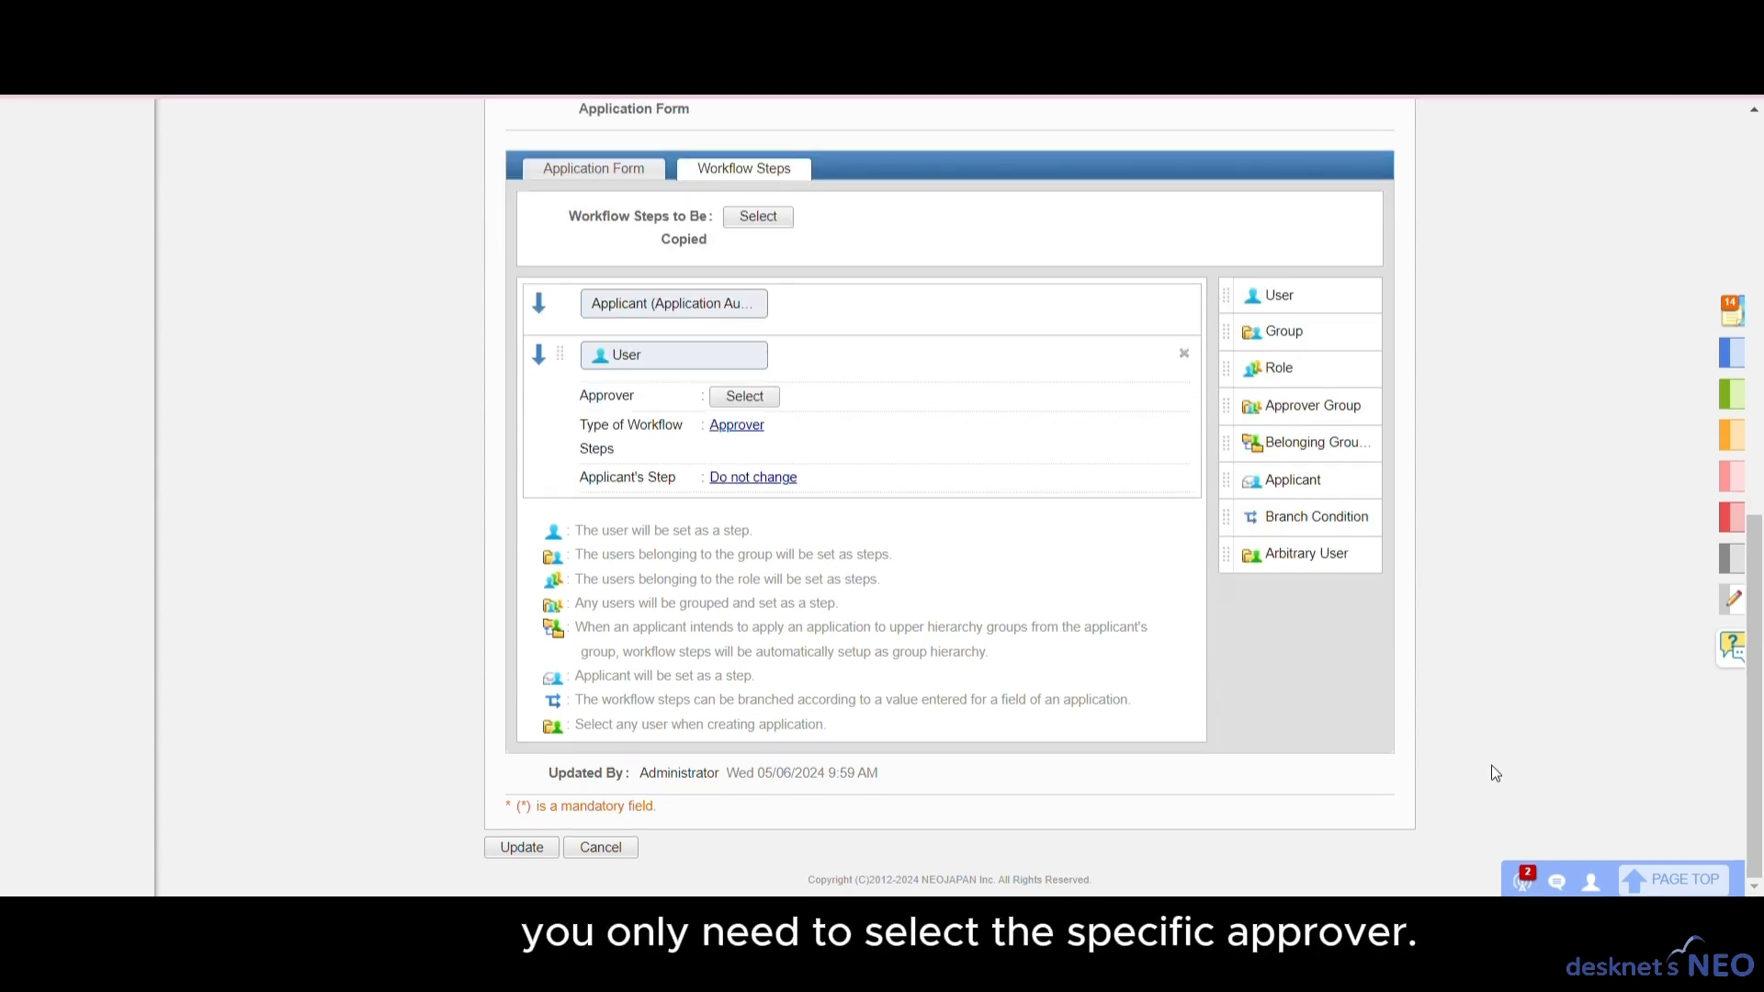
Remove the User step without an approver and add a new User step with an approver from the NEOPhilippine group.
left_click(1183, 353)
left_click(928, 287)
left_click_drag(1229, 378, 842, 465)
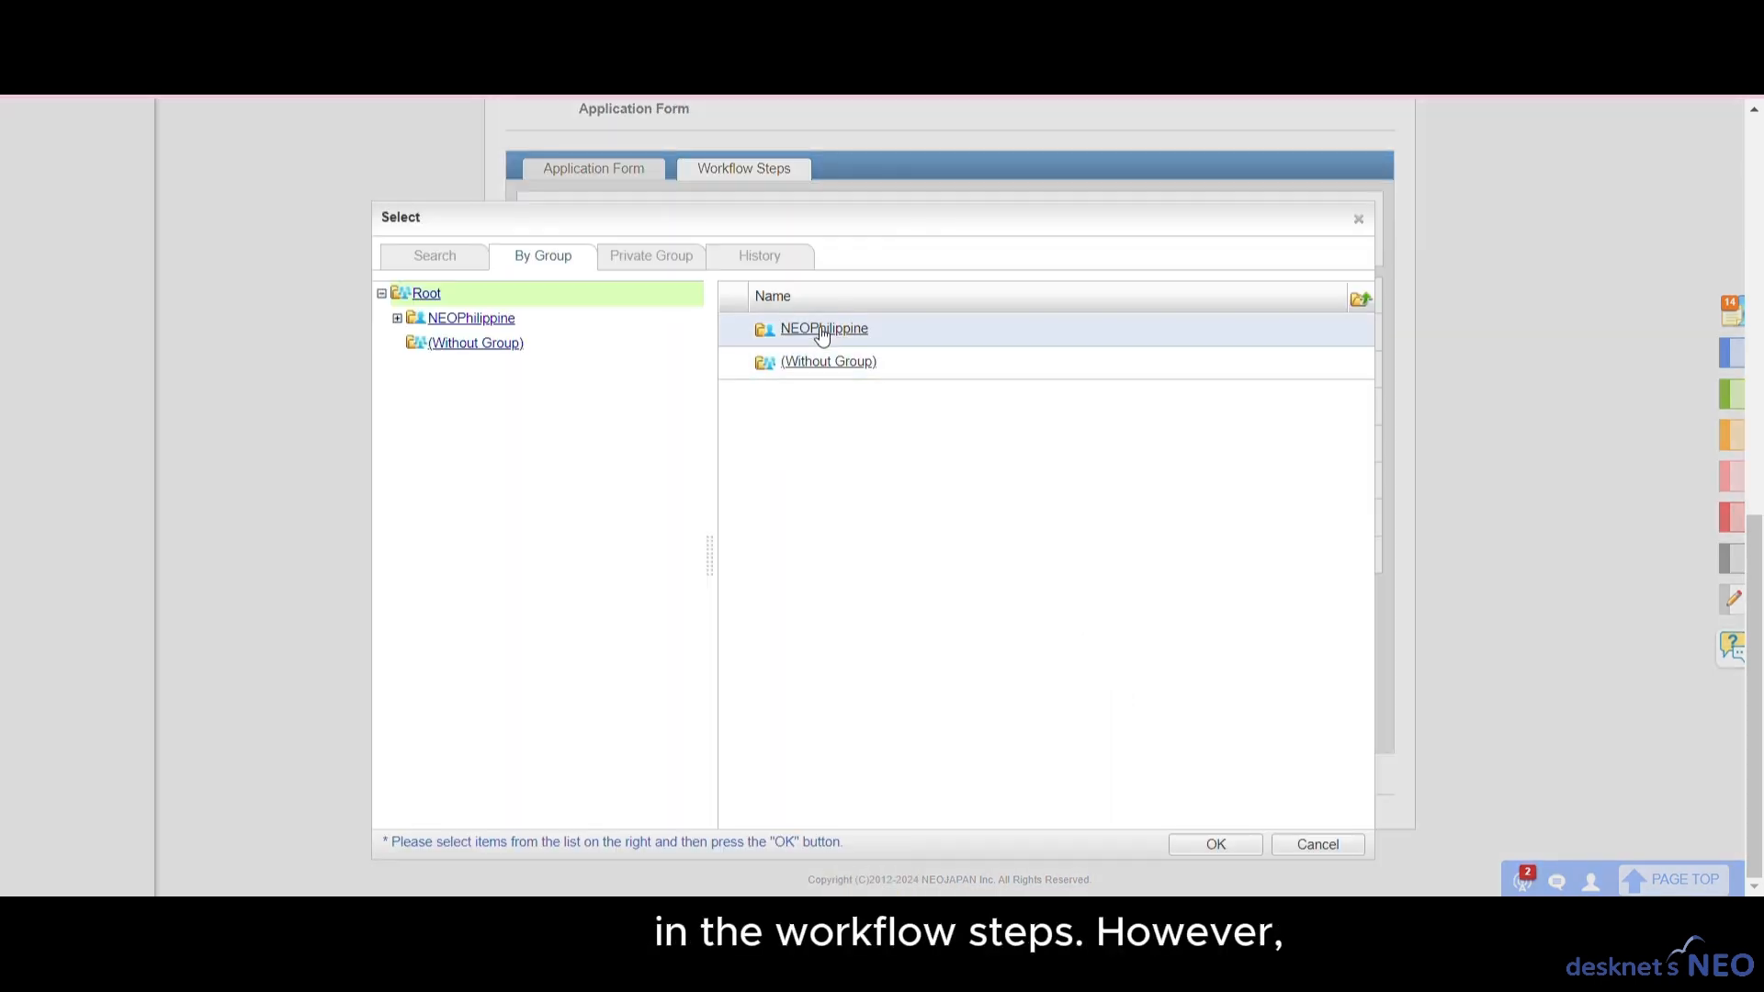
left_click(819, 331)
left_click(734, 593)
left_click(1211, 846)
Add another User step to the workflow and assign HR Manager from the NEOPhilippine group as its approver.
left_click_drag(1242, 298, 808, 477)
left_click(831, 331)
scroll(747, 598, "down", 5)
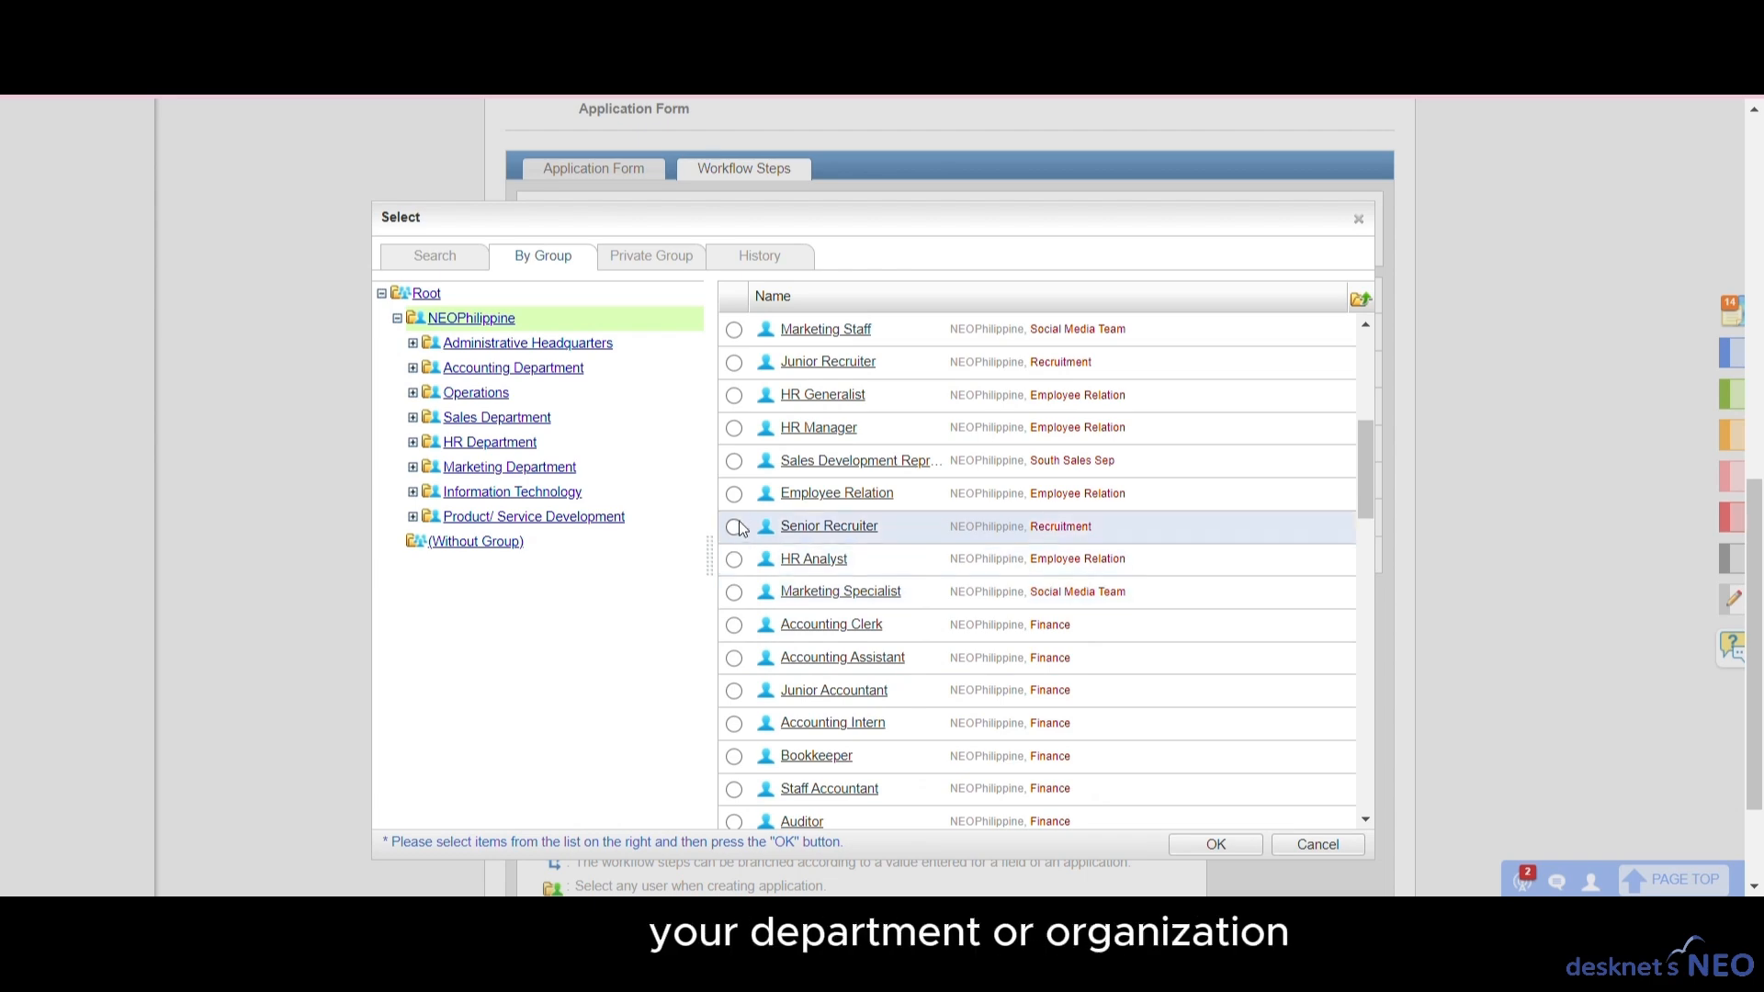
left_click(734, 428)
left_click(1185, 844)
Add a third User step to the workflow with an approver from the NEOPhilippine group.
scroll(916, 650, "up", 2)
left_click_drag(1271, 141, 879, 575)
left_click(824, 329)
scroll(804, 515, "down", 5)
left_click(733, 559)
left_click(1192, 846)
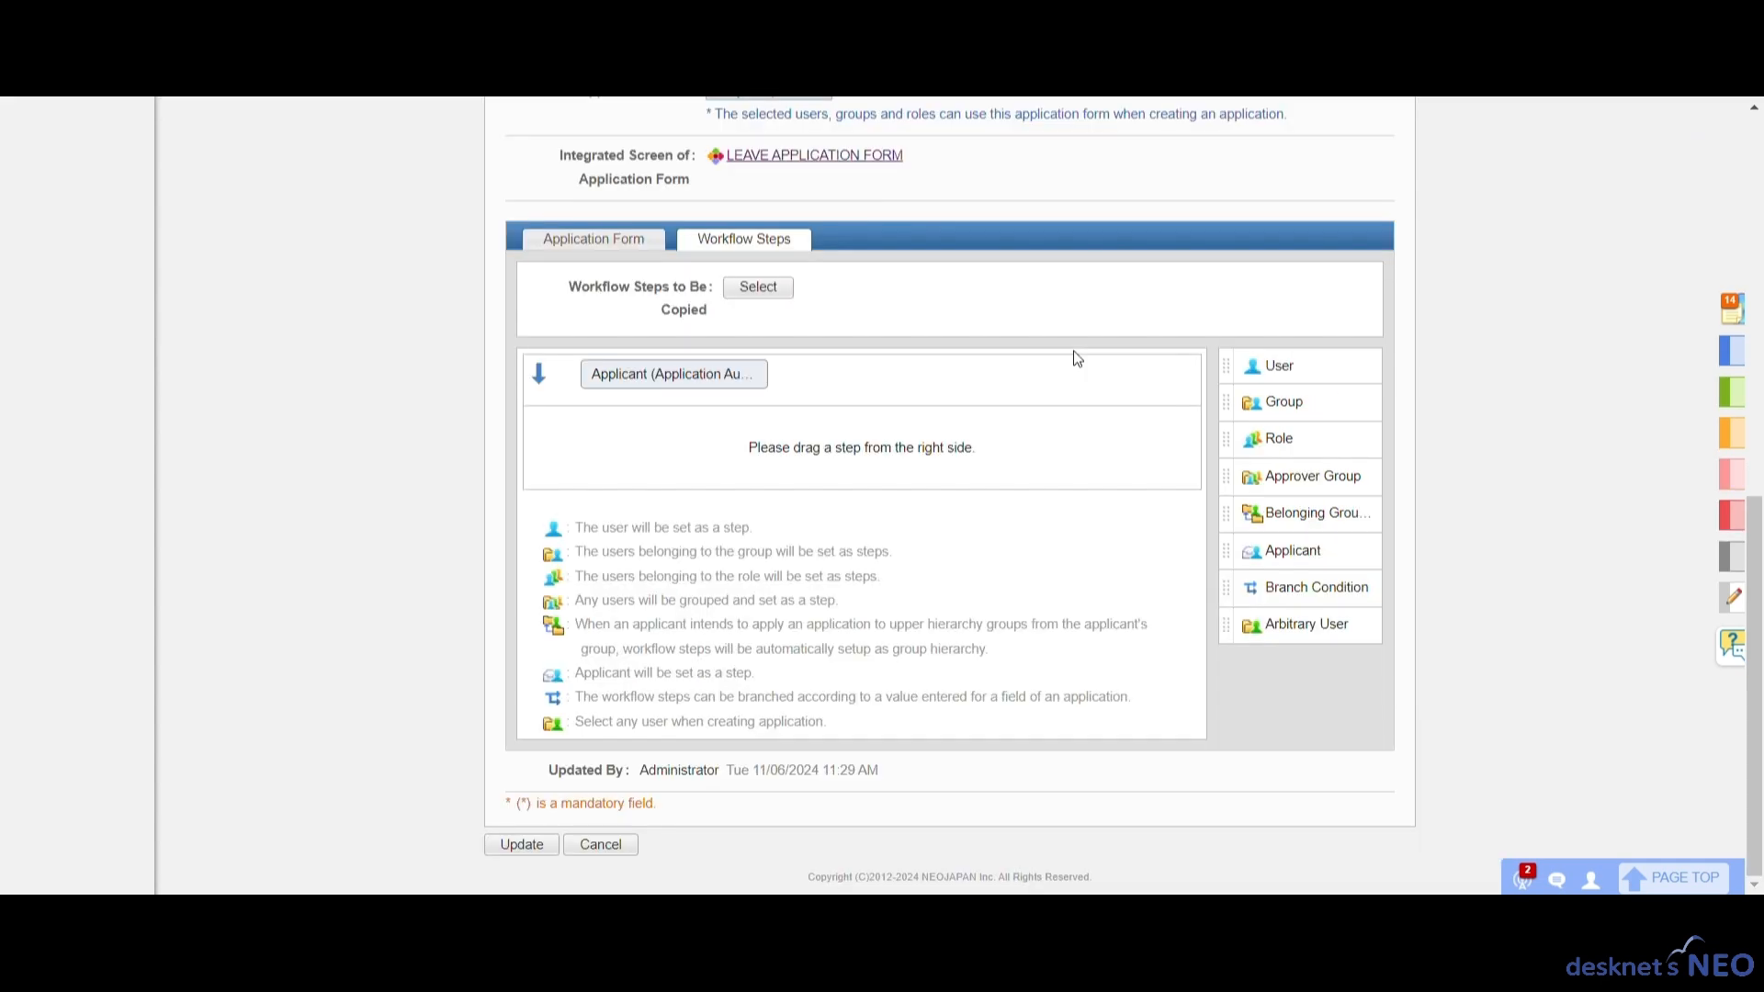
Add a User step after the applicant, search the users for HR Supervisor, and assign that user as approver.
left_click_drag(1263, 366, 955, 473)
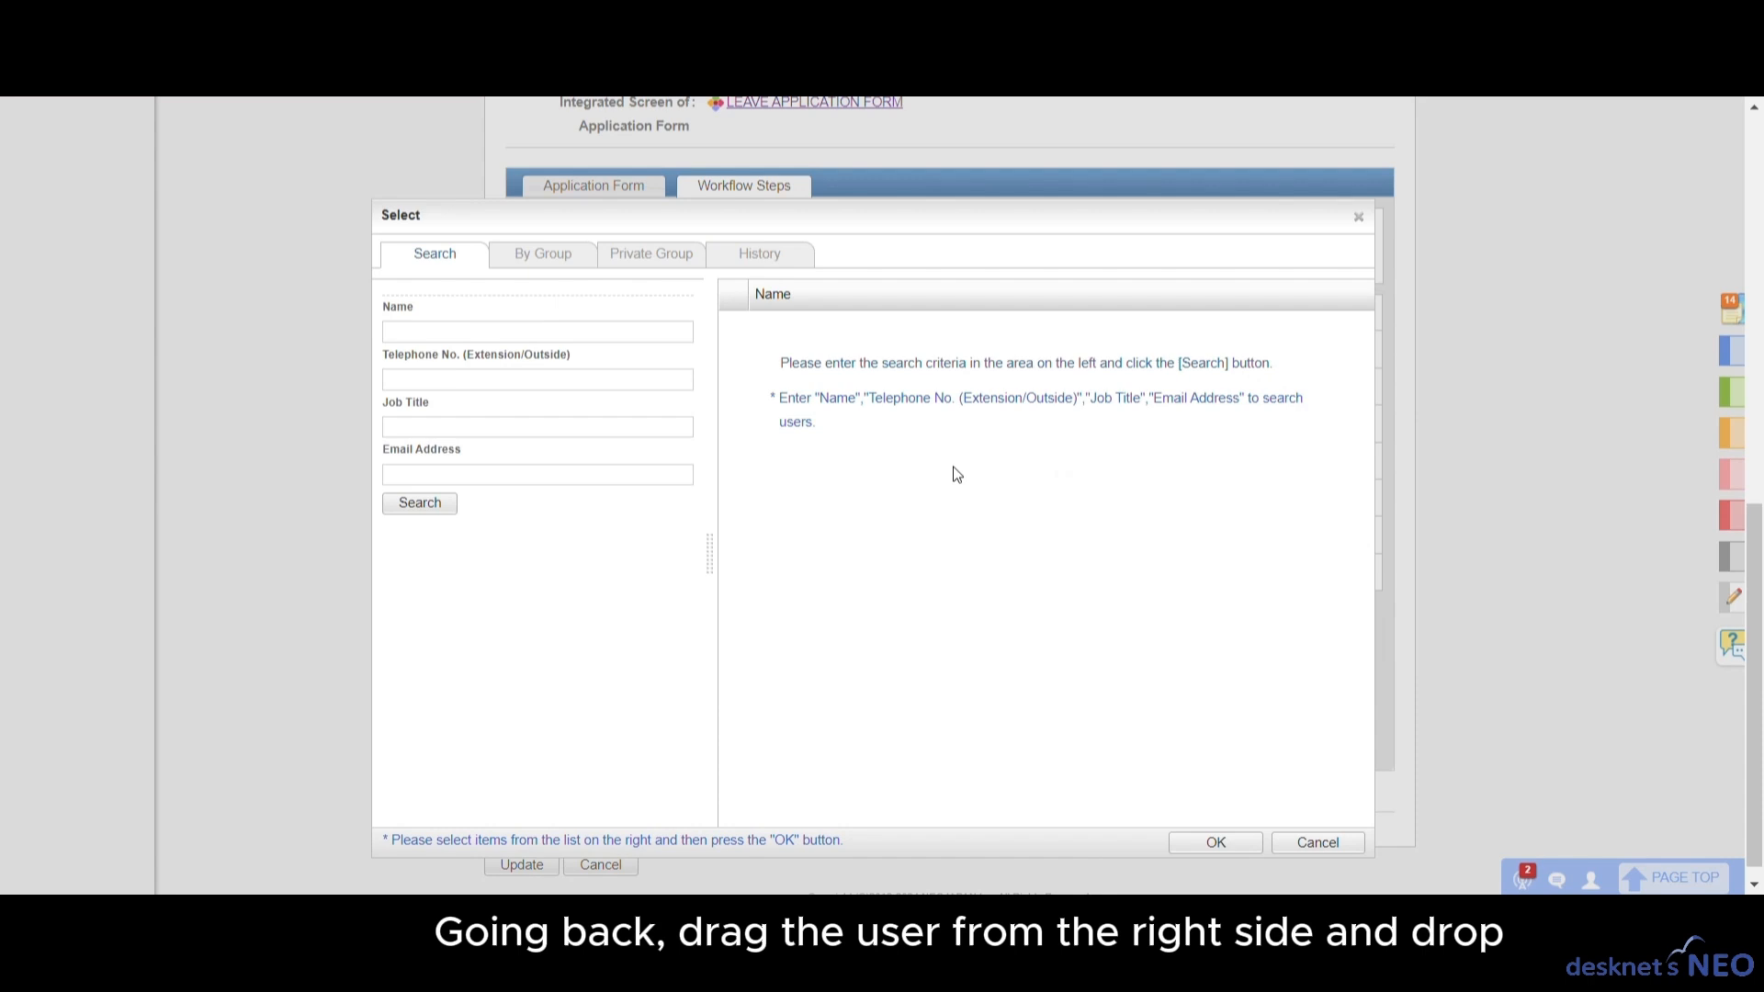
left_click(555, 255)
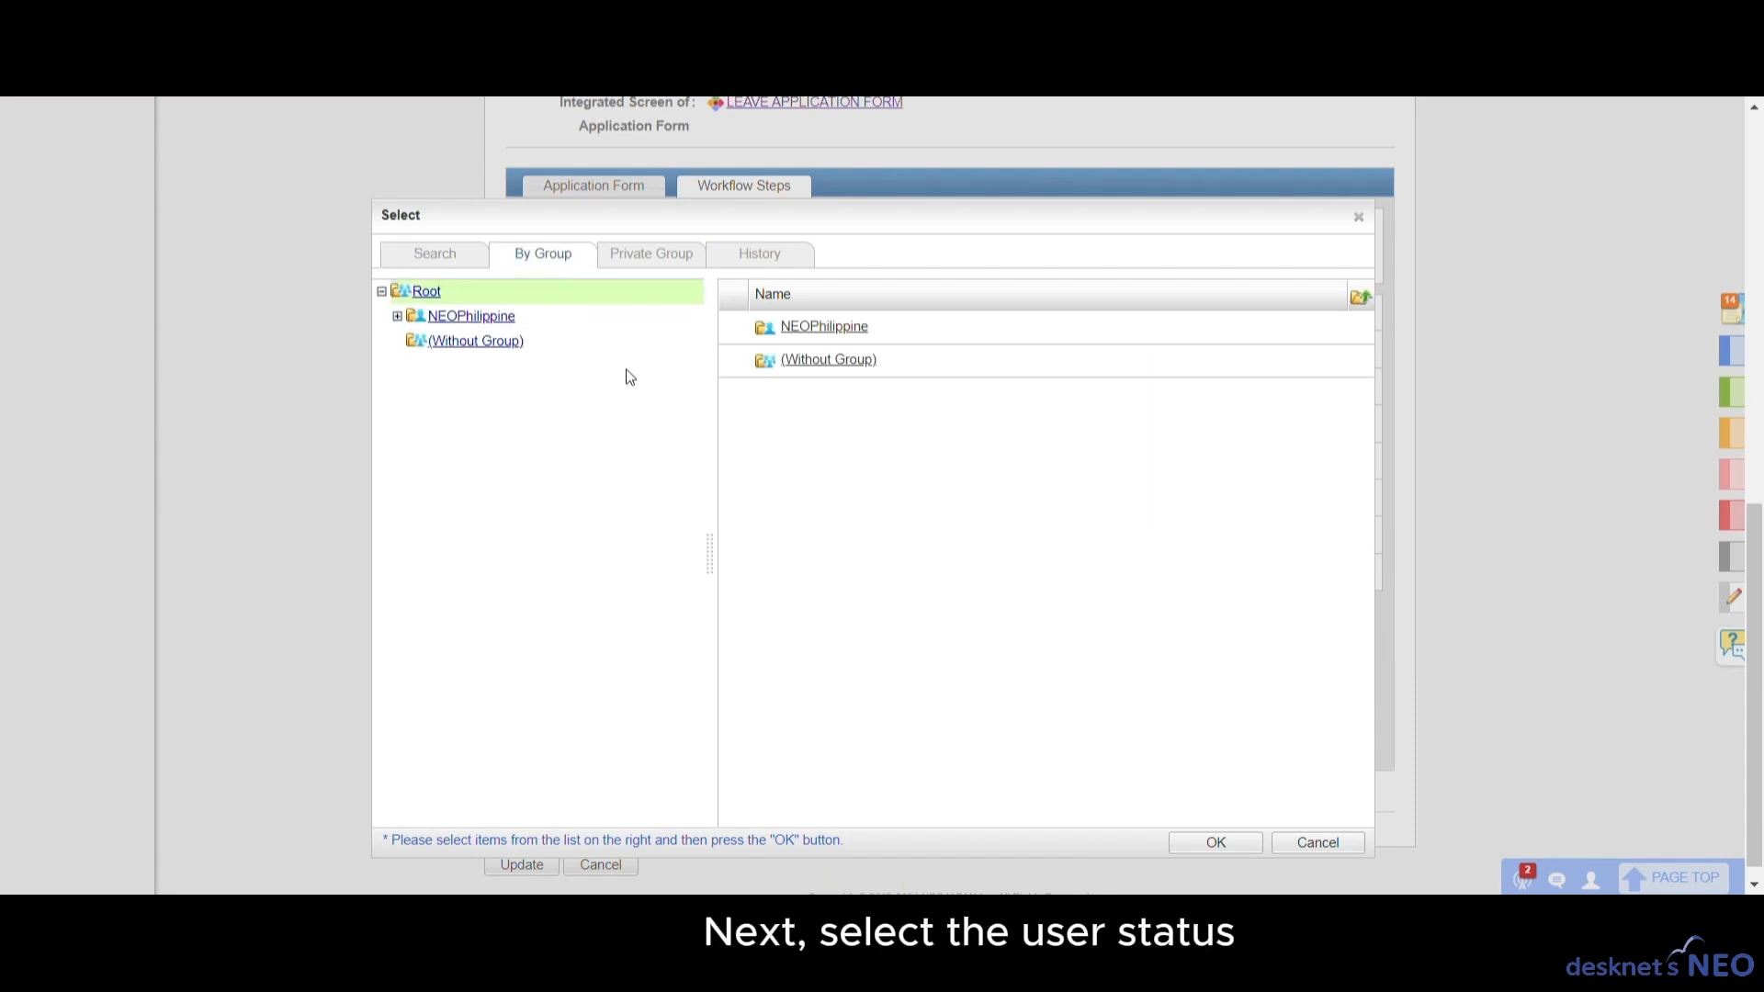
left_click(789, 327)
scroll(826, 496, "down", 10)
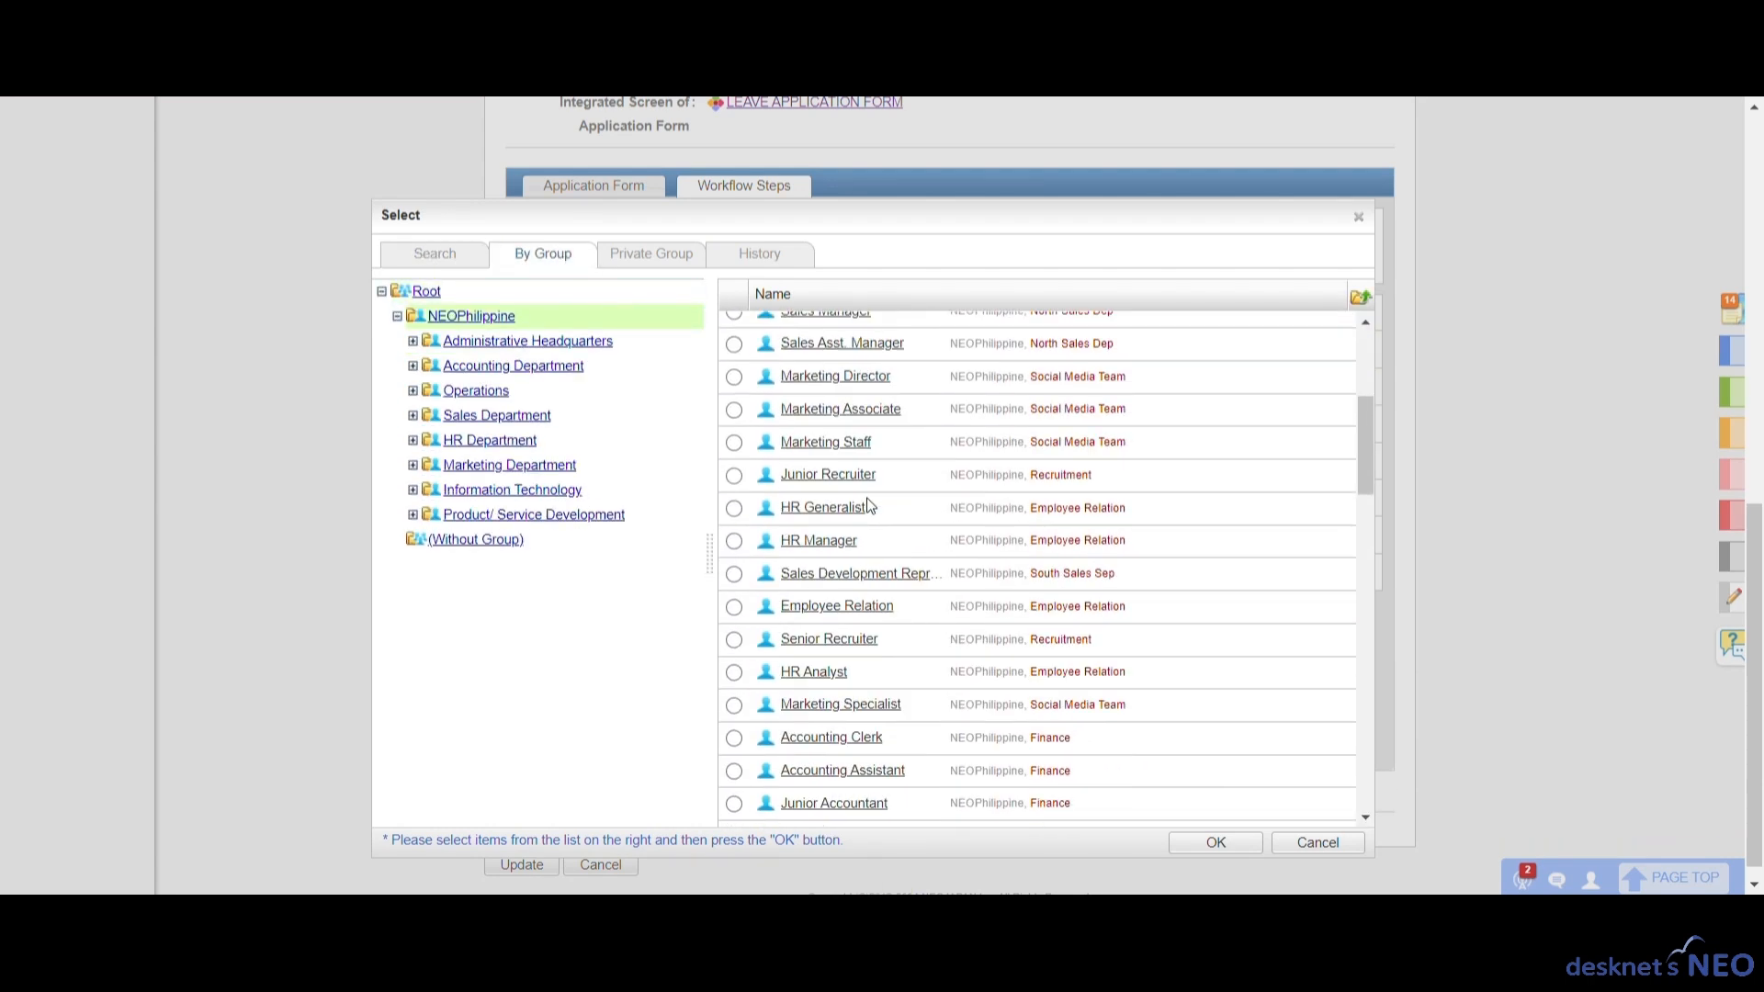
scroll(868, 500, "down", 15)
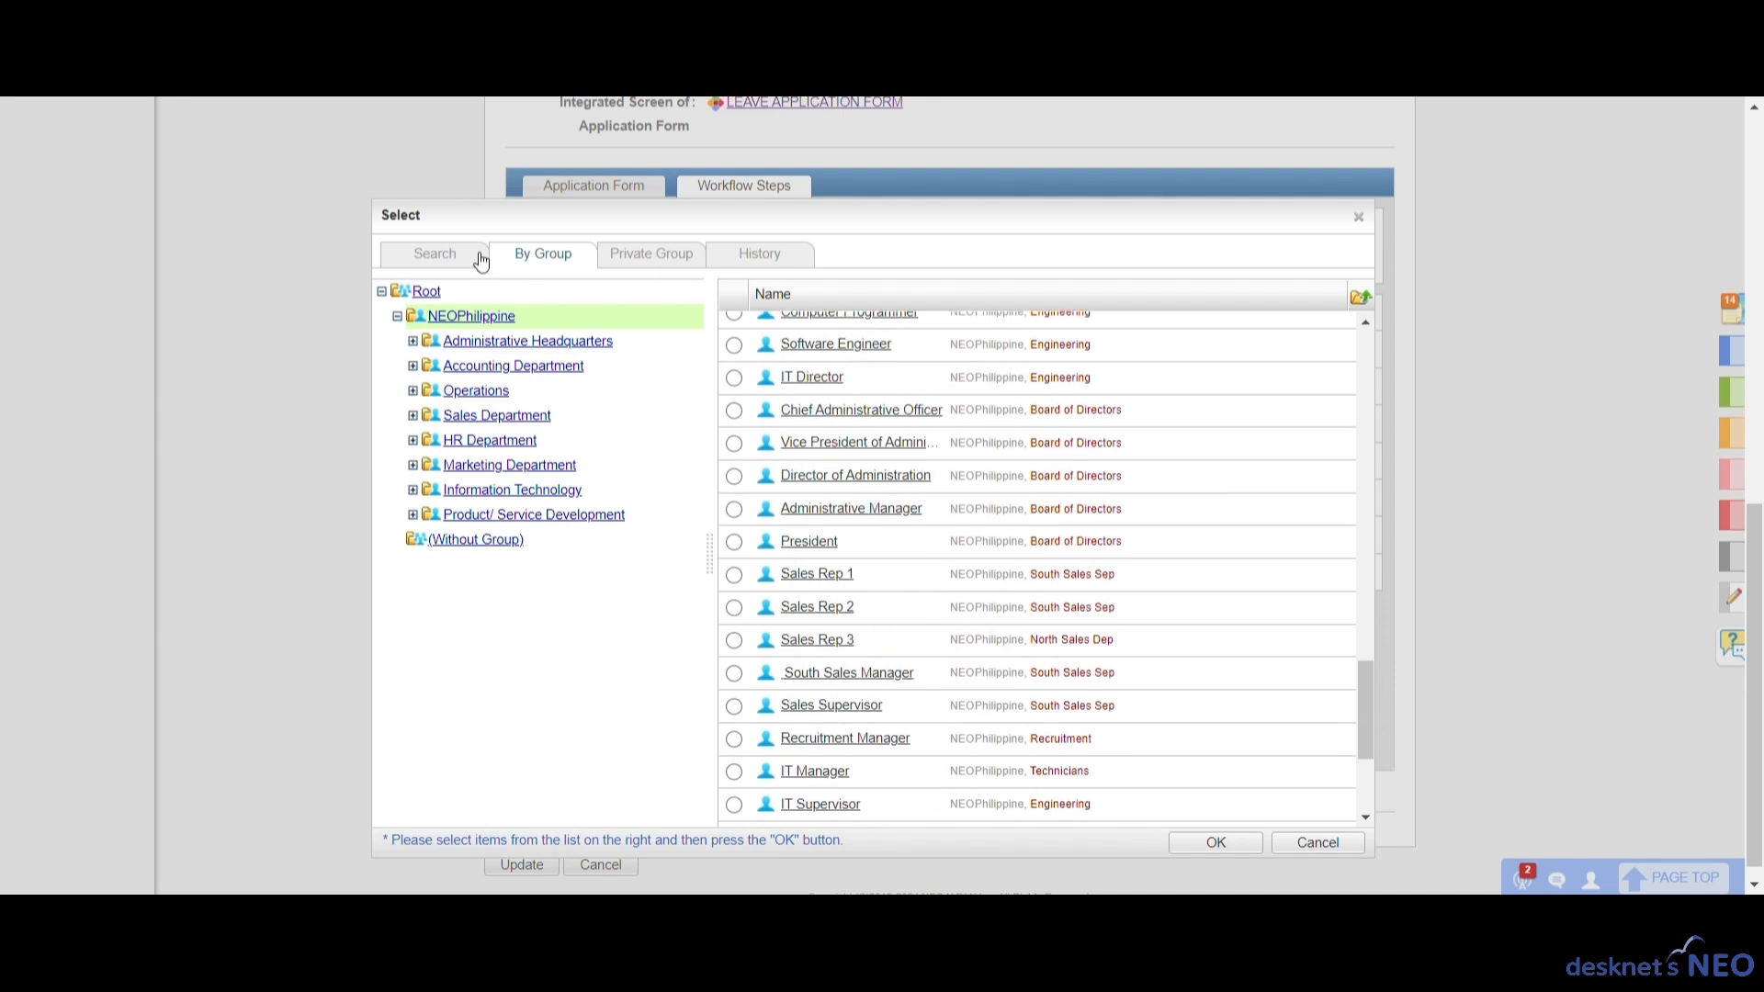
left_click(478, 258)
left_click(484, 337)
type("HR Supervi")
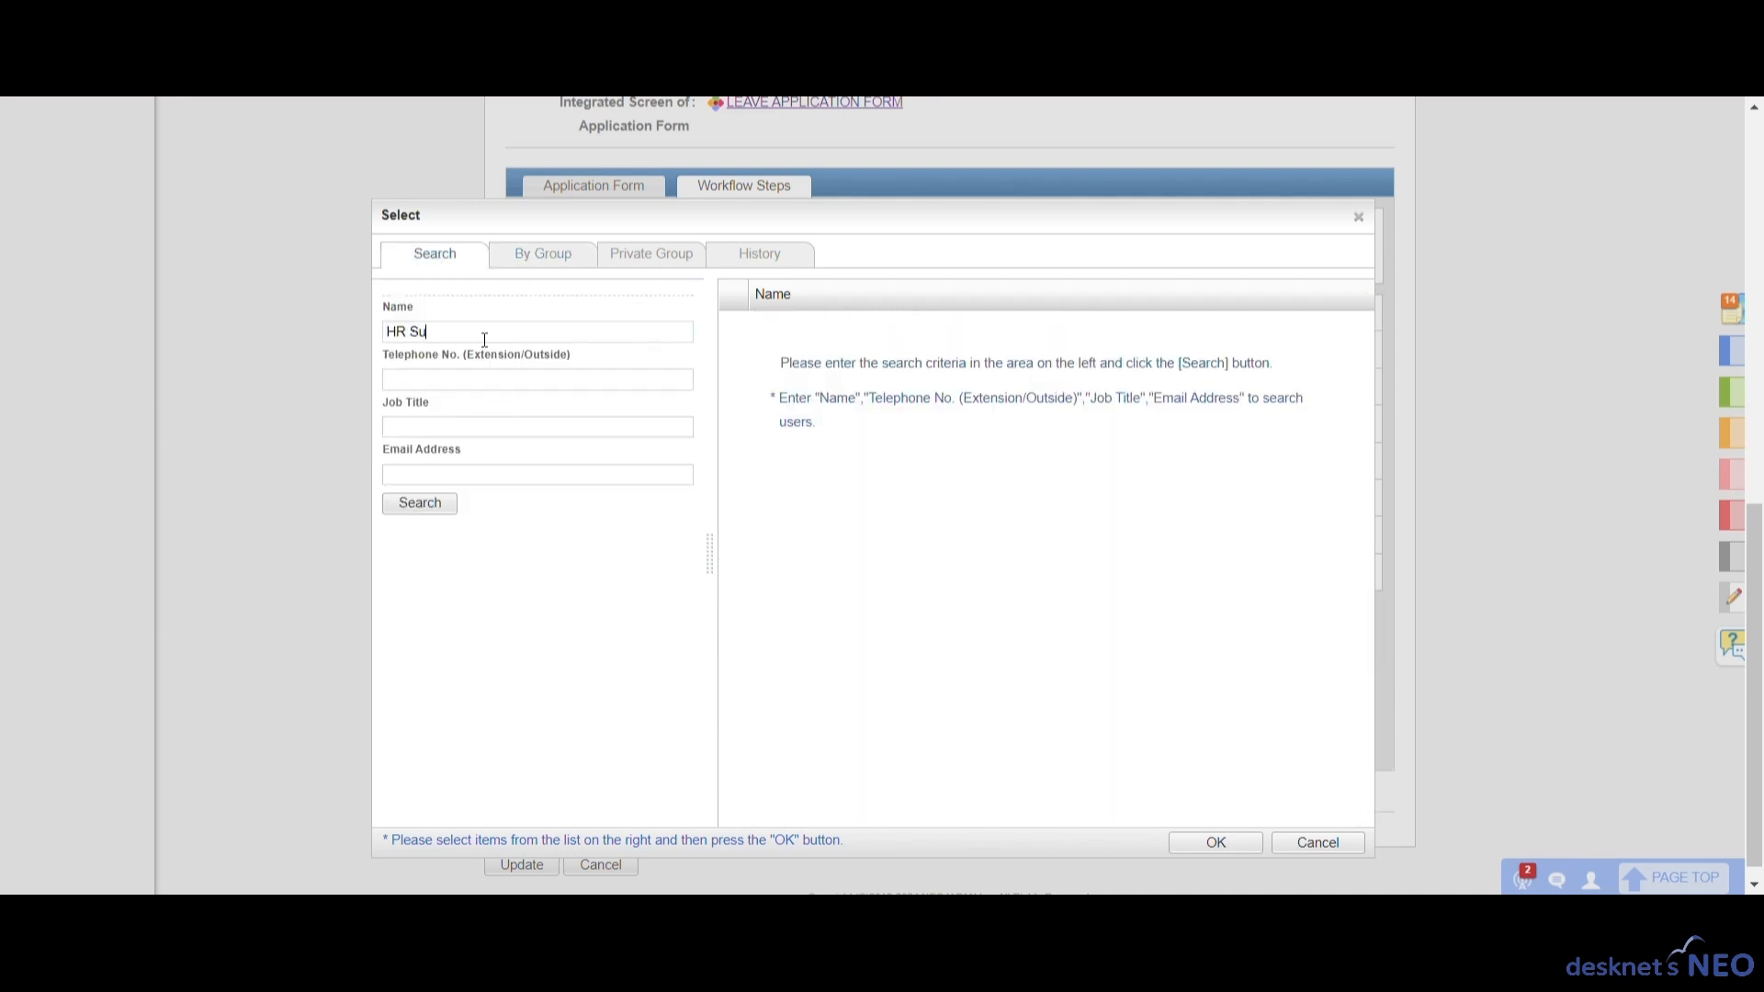
type("sor")
left_click(733, 590)
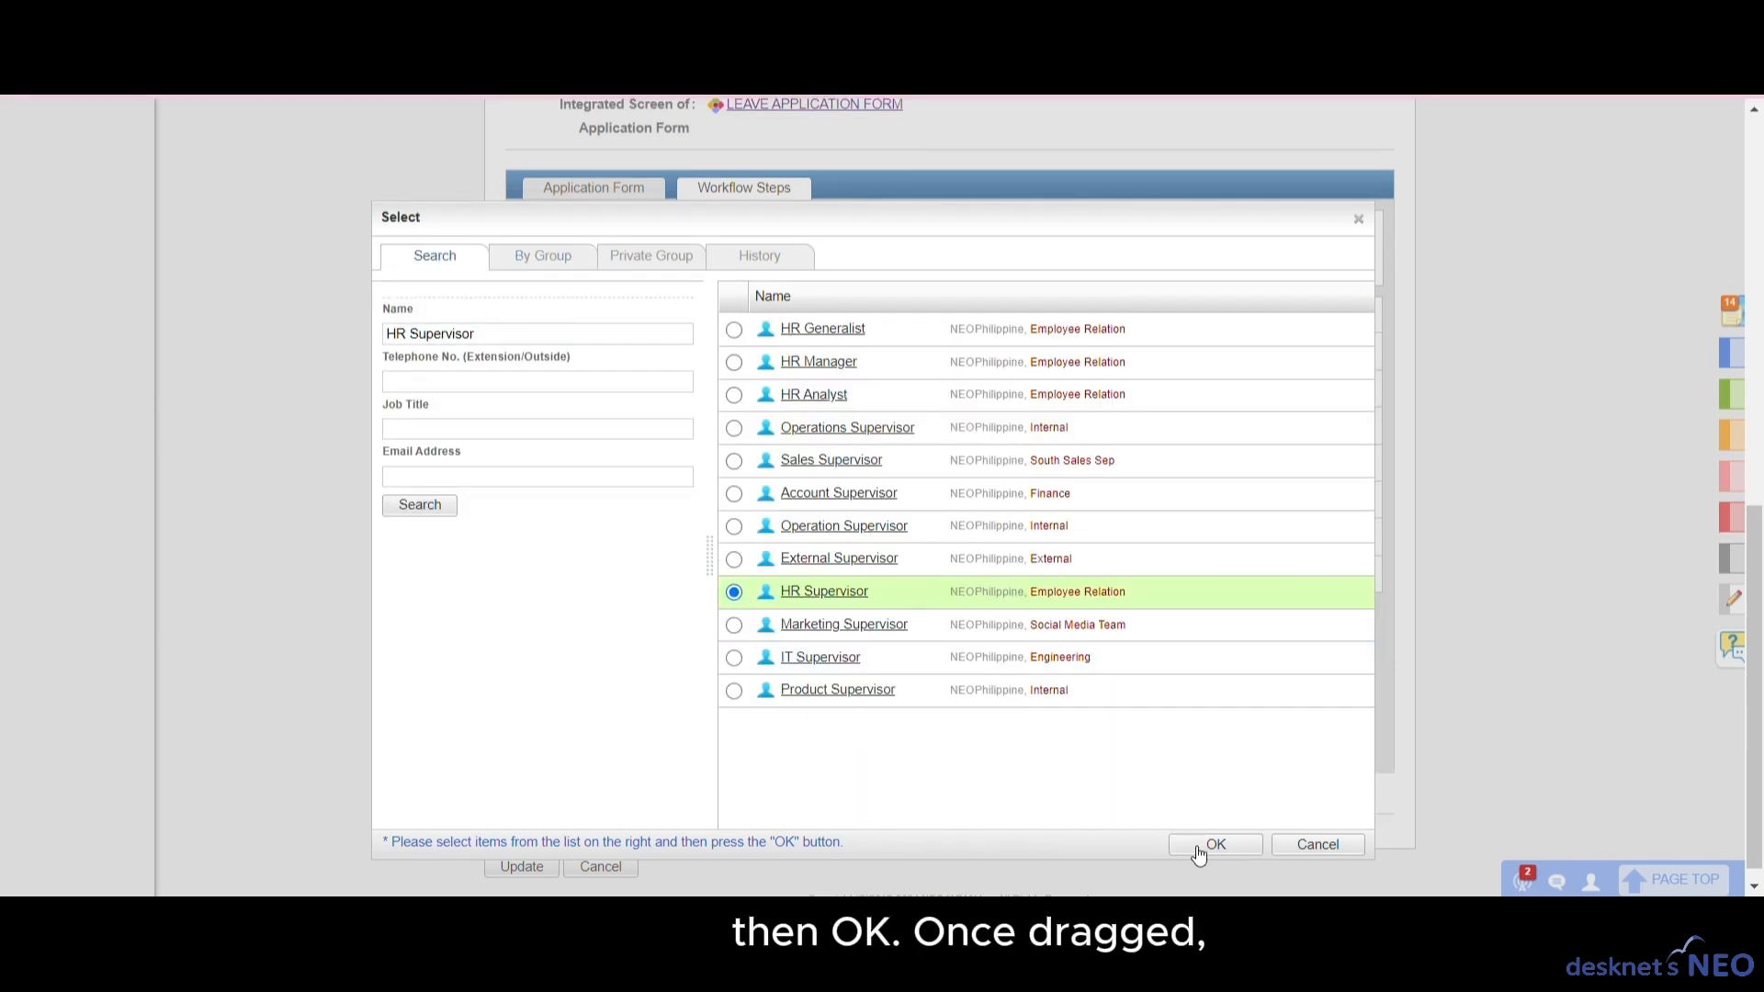
left_click(1199, 852)
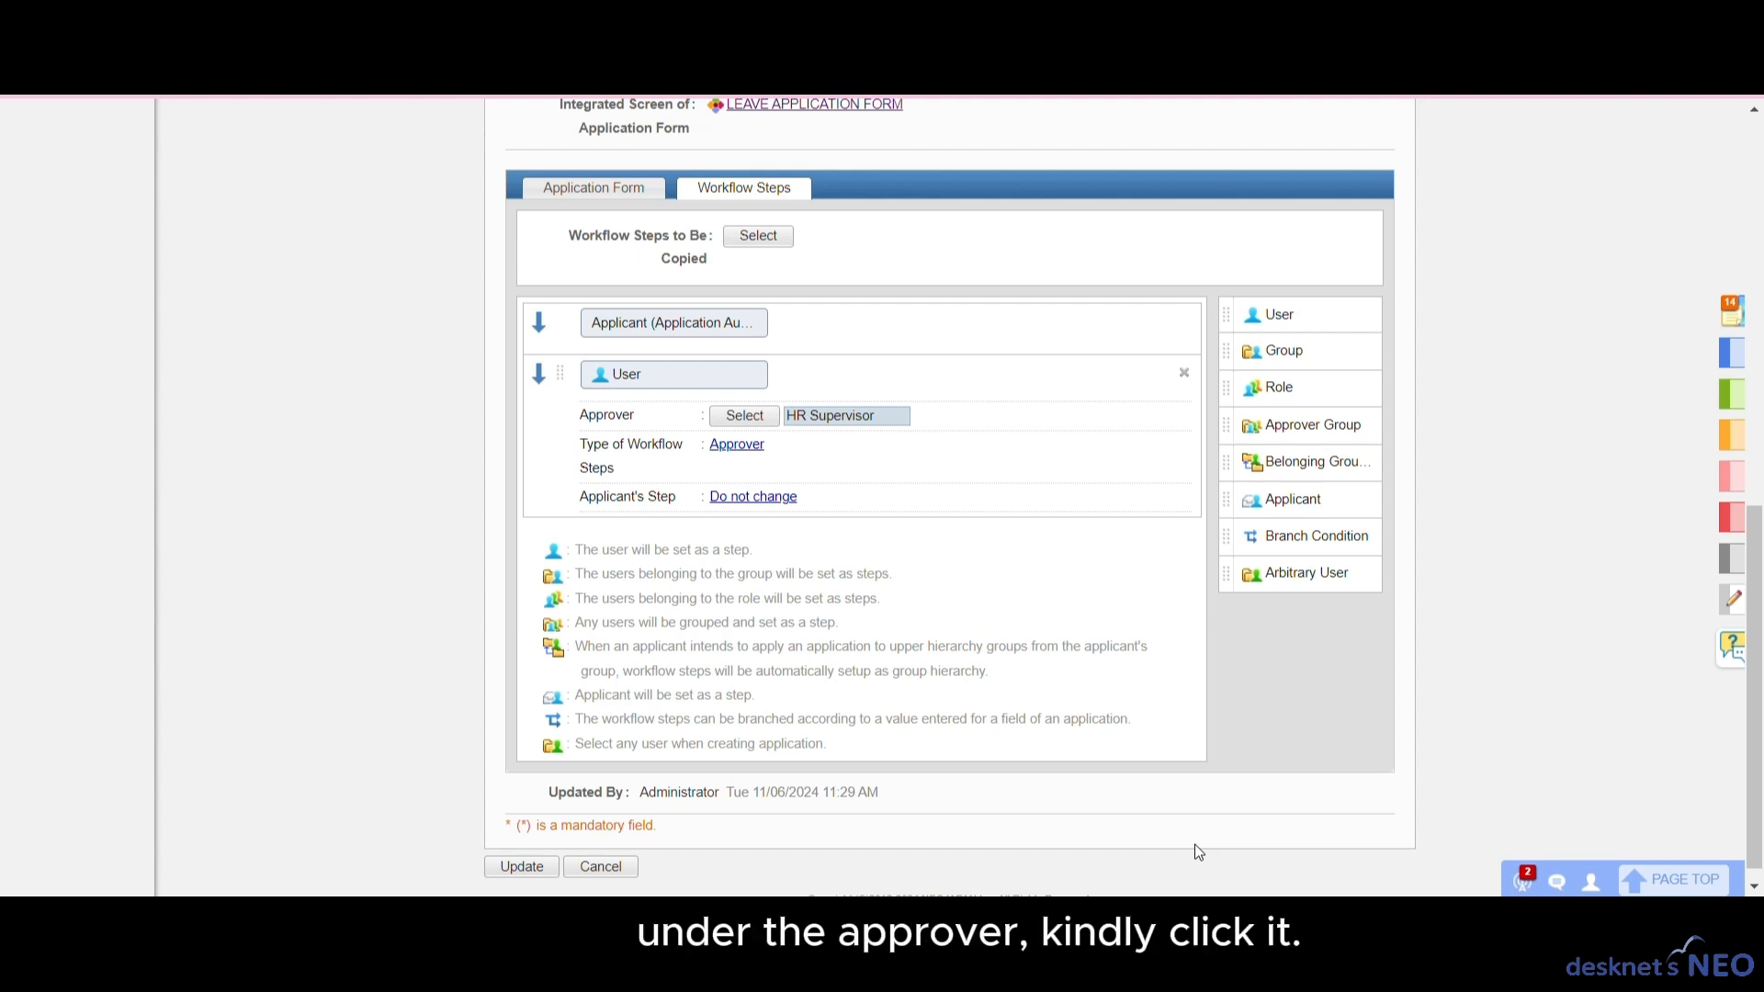
Try the Authorizer type for the HR Supervisor step, and set its type of workflow step to Approver.
left_click(728, 446)
left_click(857, 262)
left_click(833, 299)
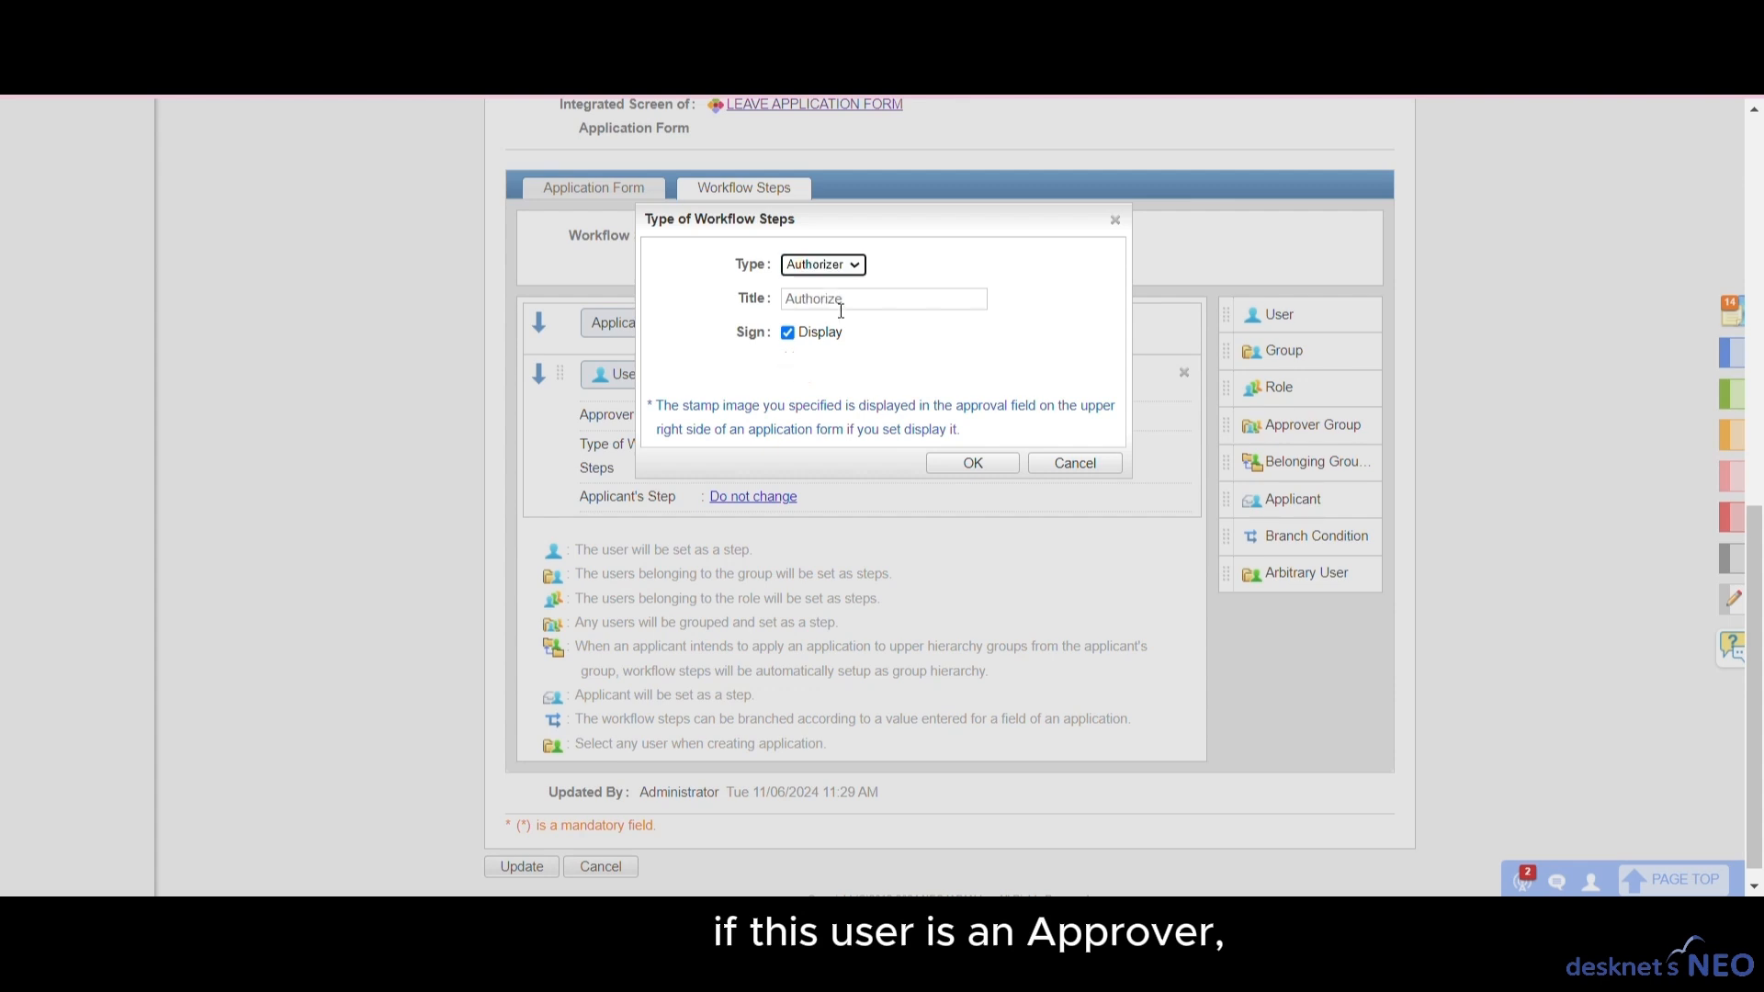
left_click(842, 264)
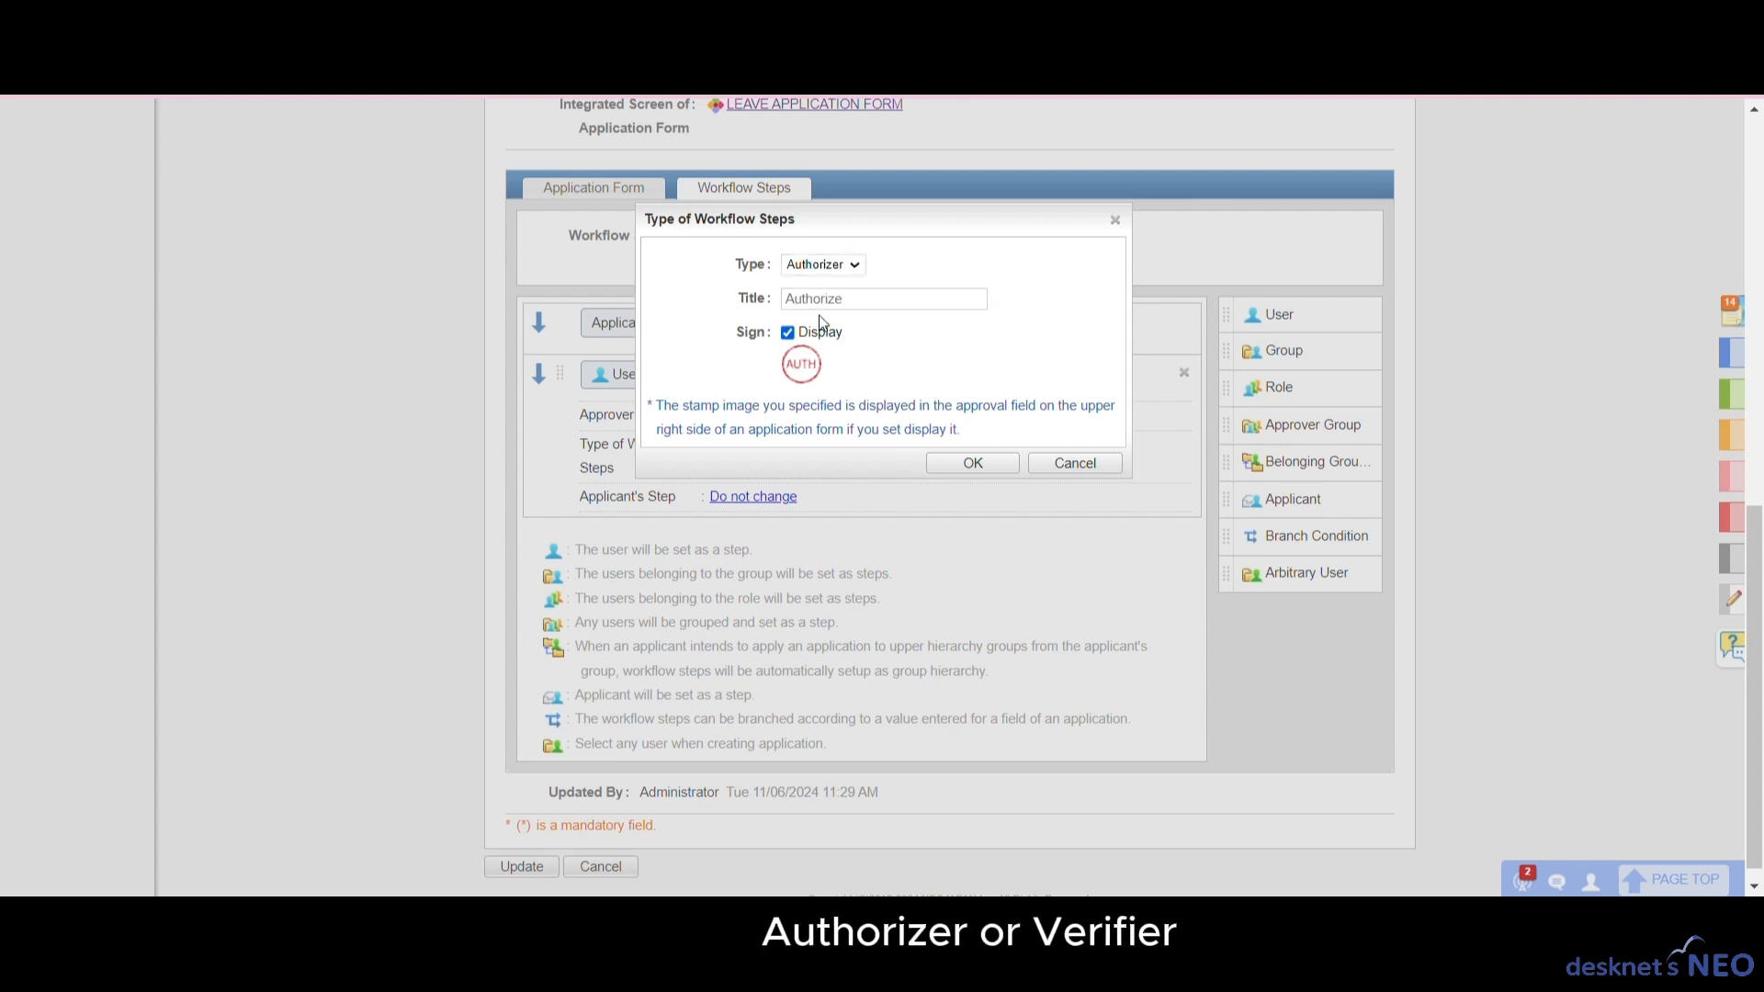
left_click(825, 324)
left_click(835, 266)
left_click(822, 287)
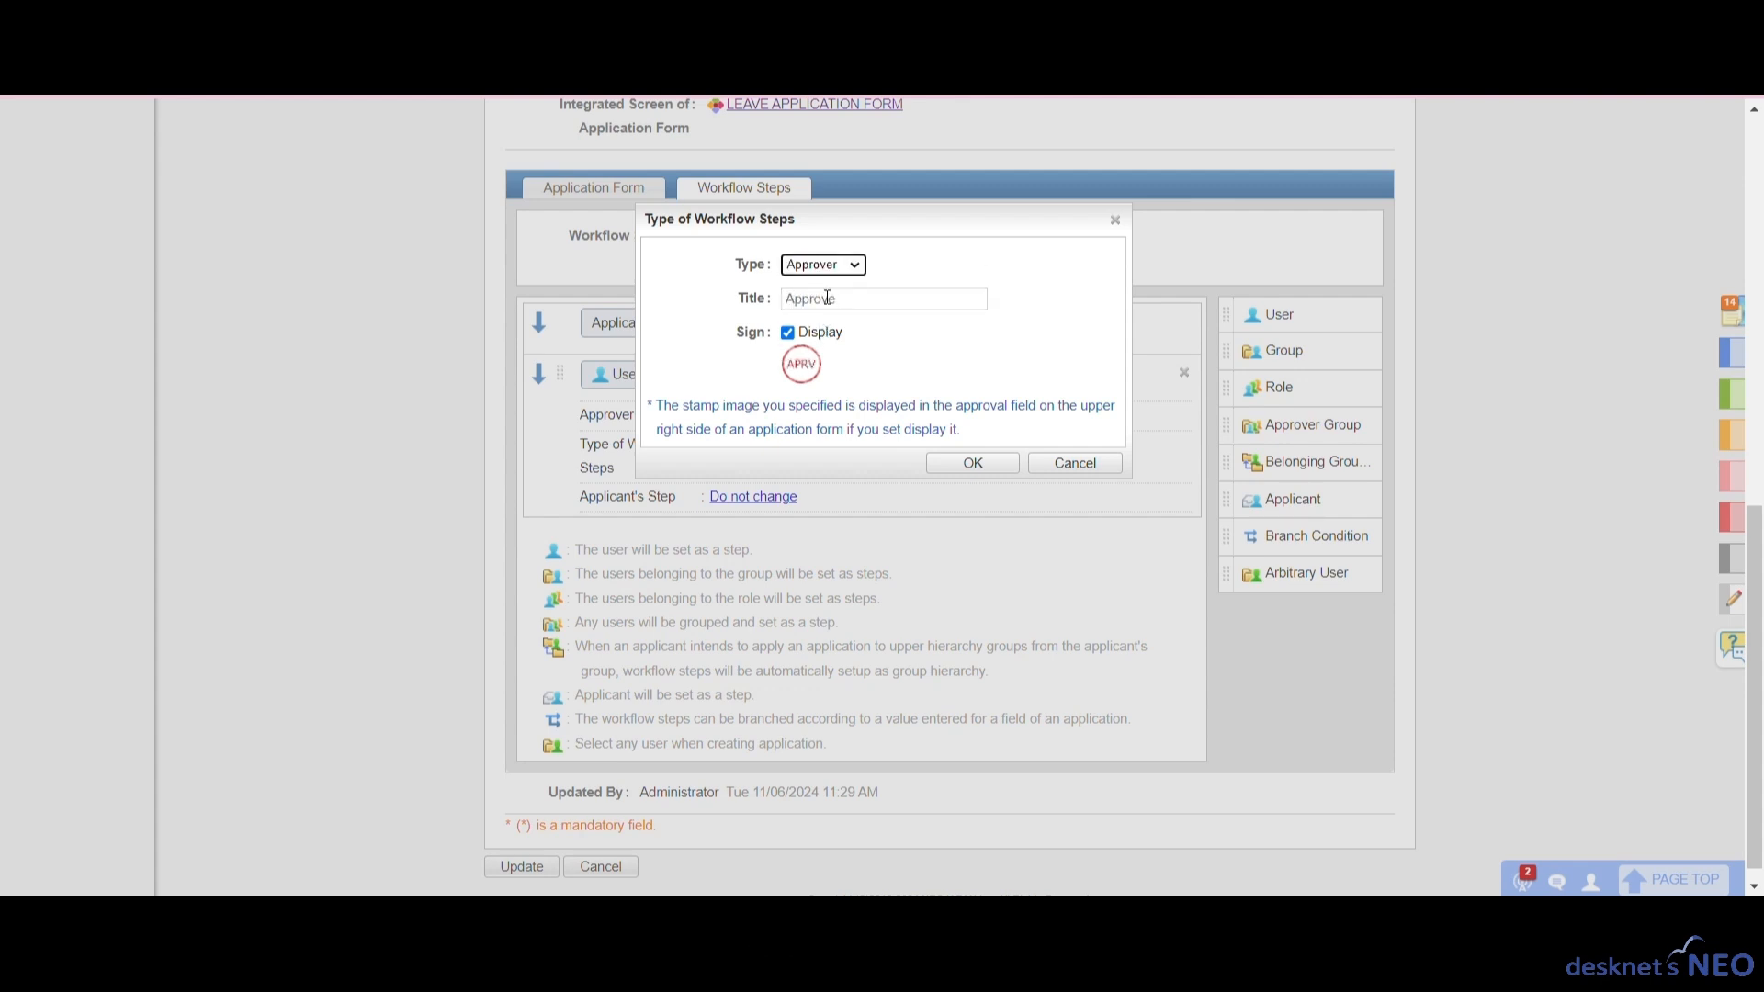
left_click(952, 466)
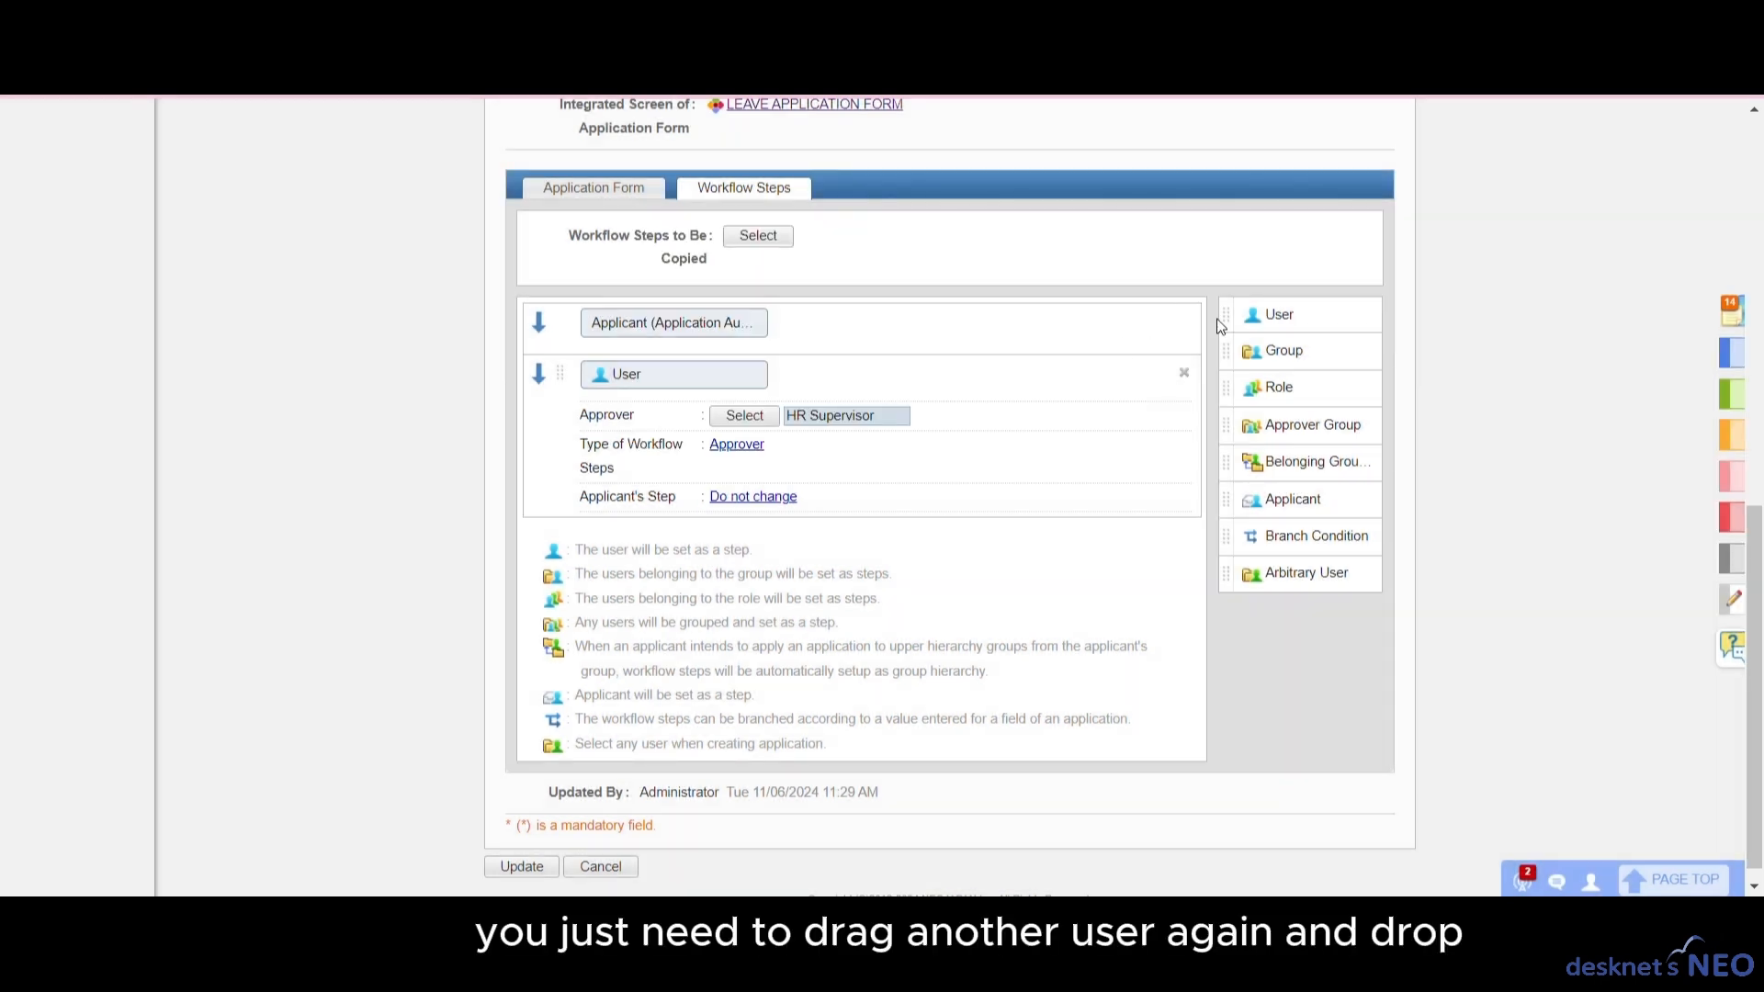
Add a second User step below the HR Supervisor step, search for HR Manager, and assign that user as approver.
left_click_drag(1231, 324, 906, 531)
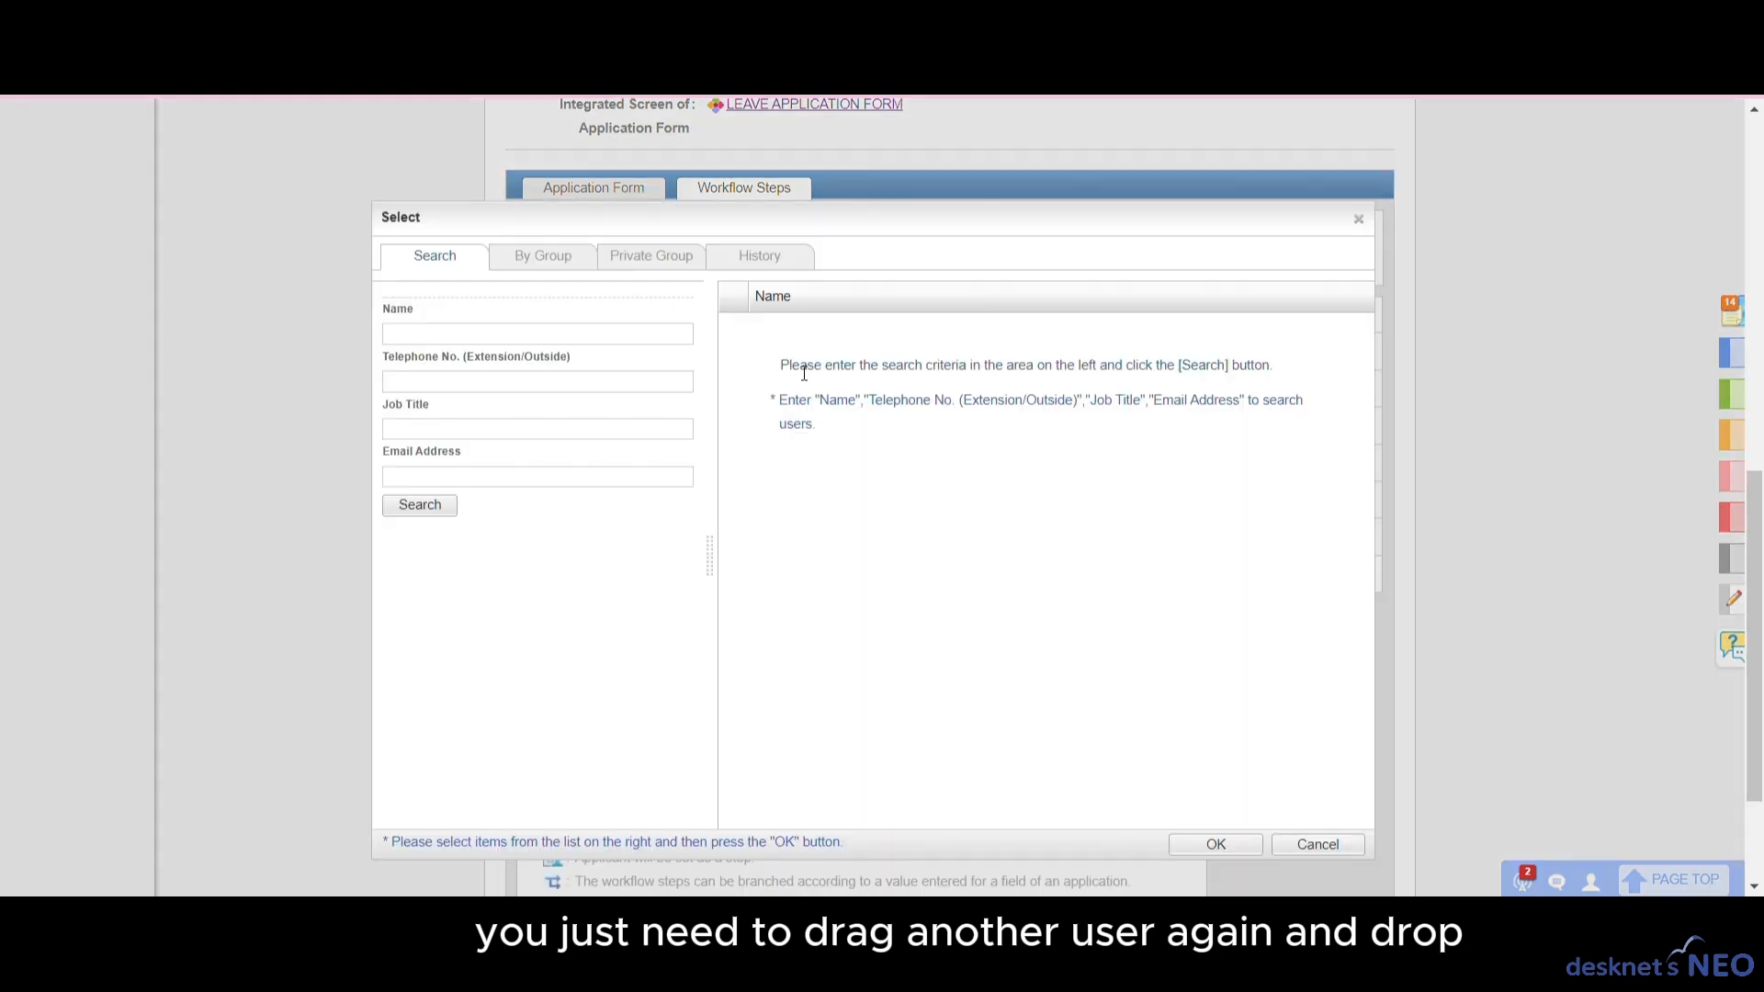
type("HR MAnager")
left_click(419, 504)
left_click(734, 428)
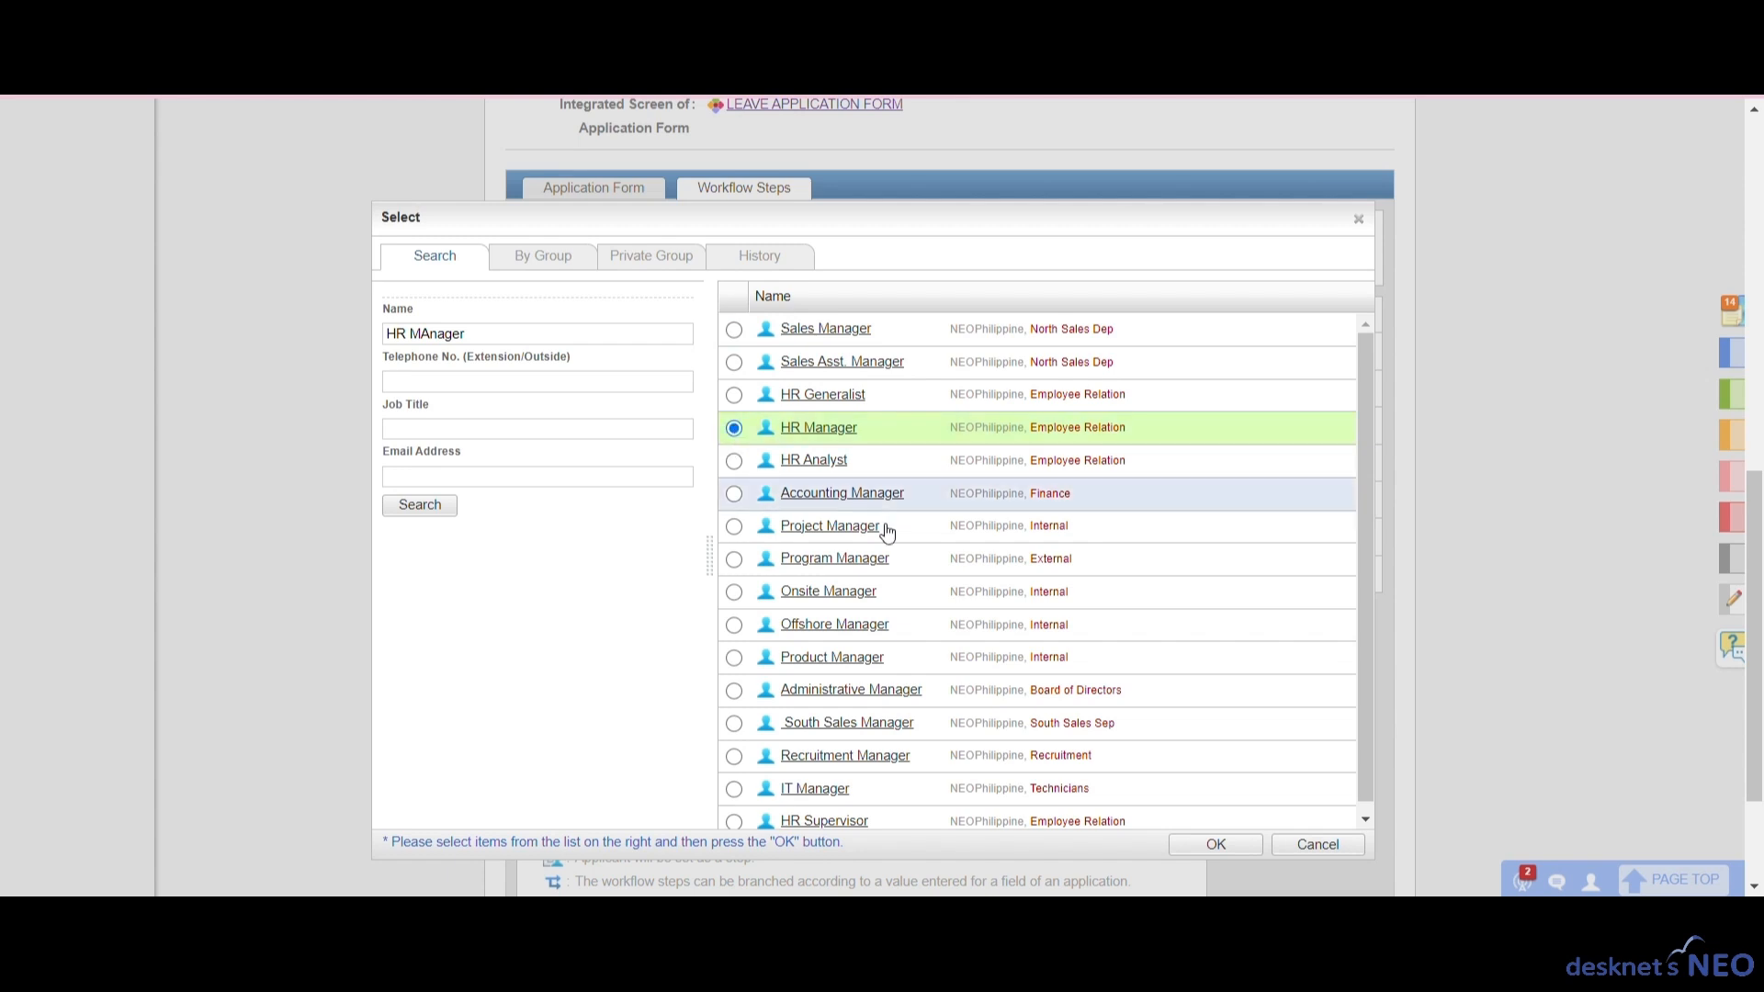
left_click(1235, 845)
scroll(570, 863, "down", 3)
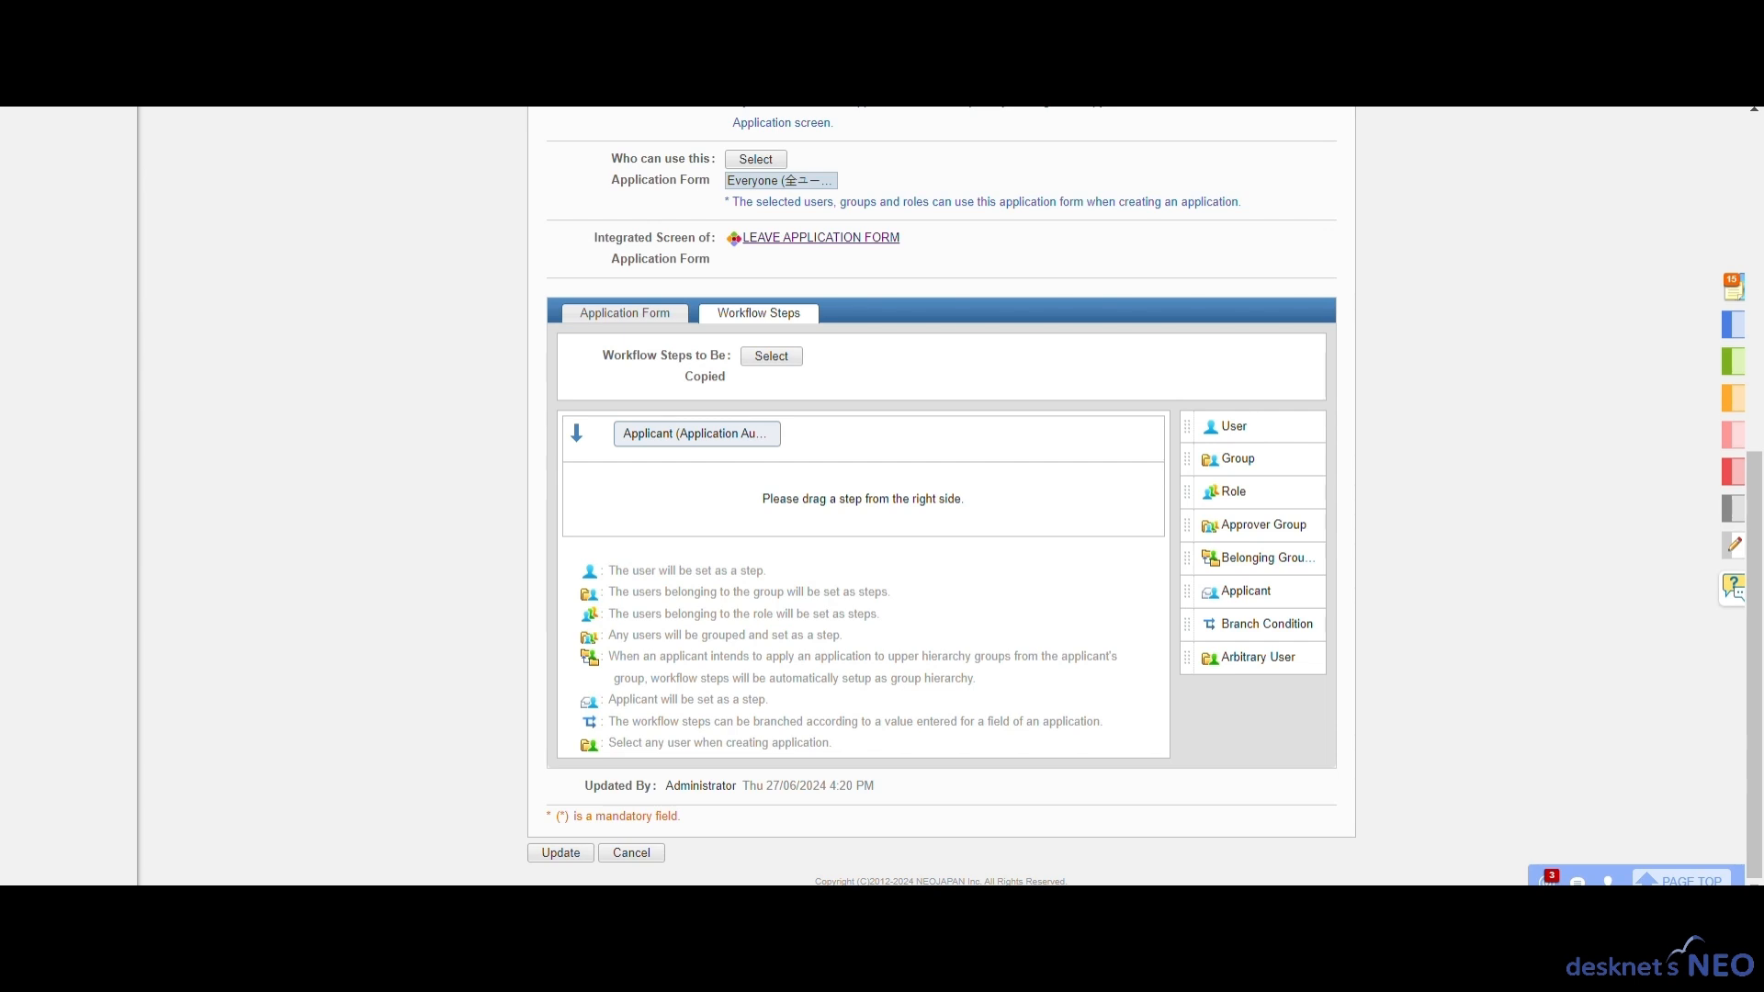
Add a Group step after the applicant and choose Marketing Department under NEOPhilippine as the approver group.
left_click_drag(1194, 461, 960, 523)
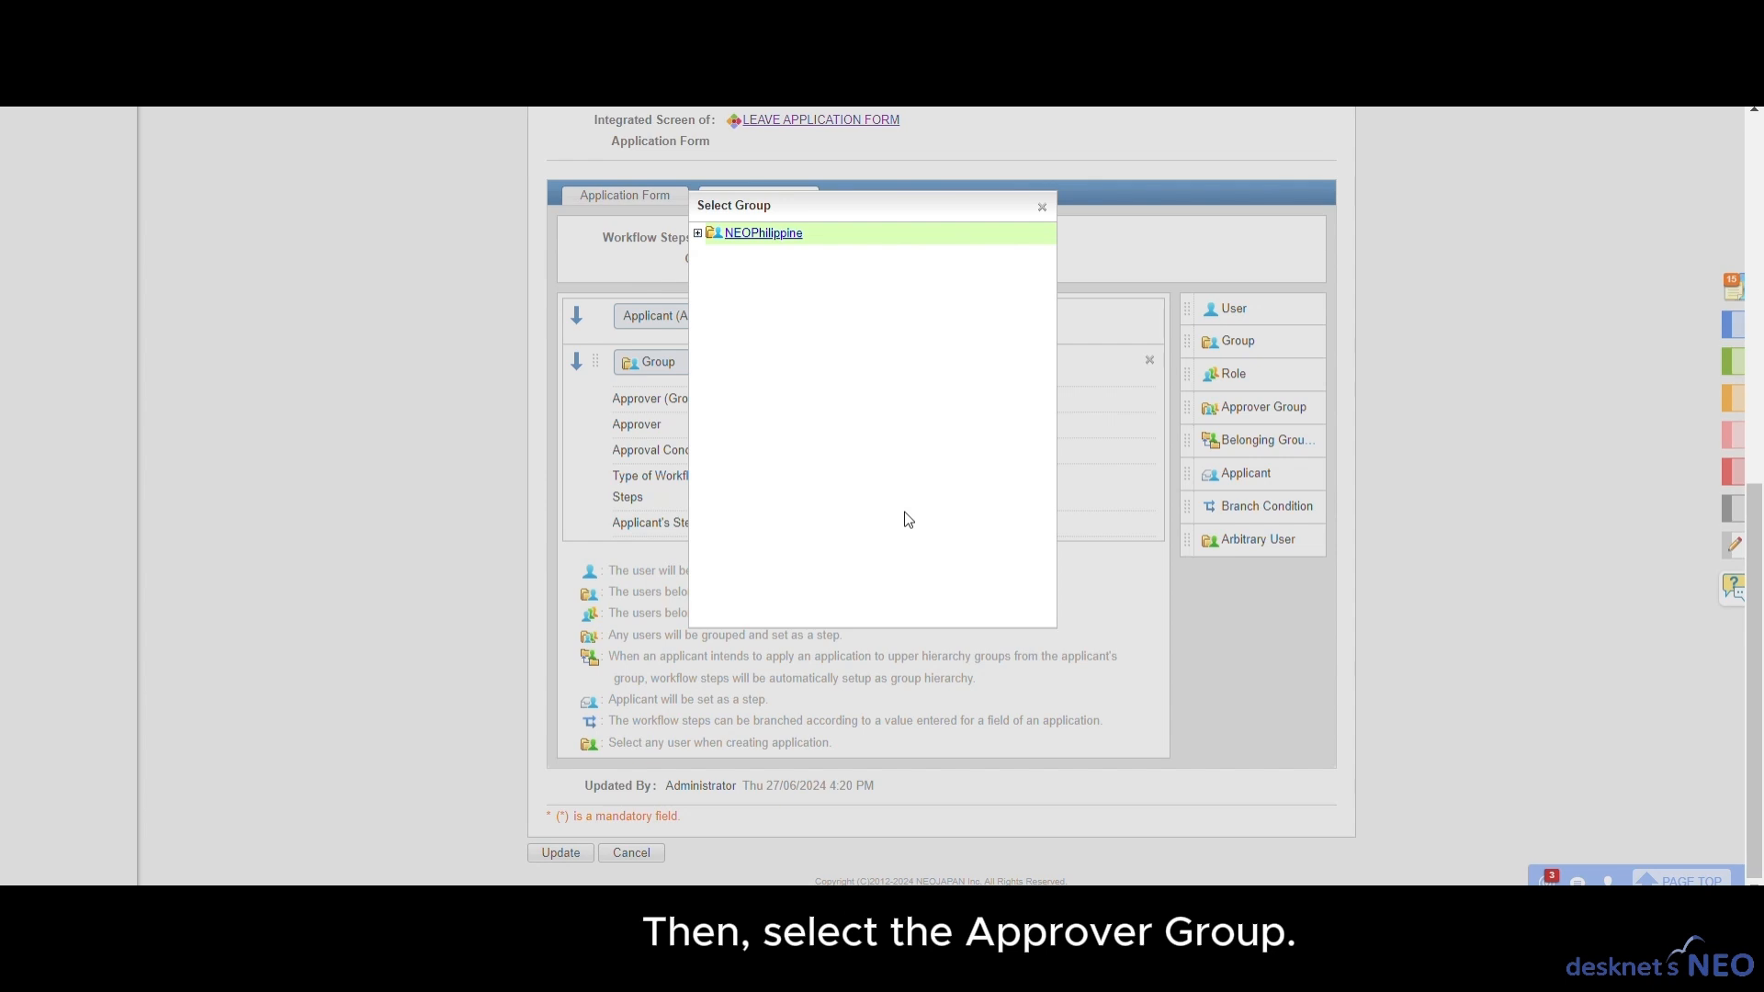
left_click(697, 232)
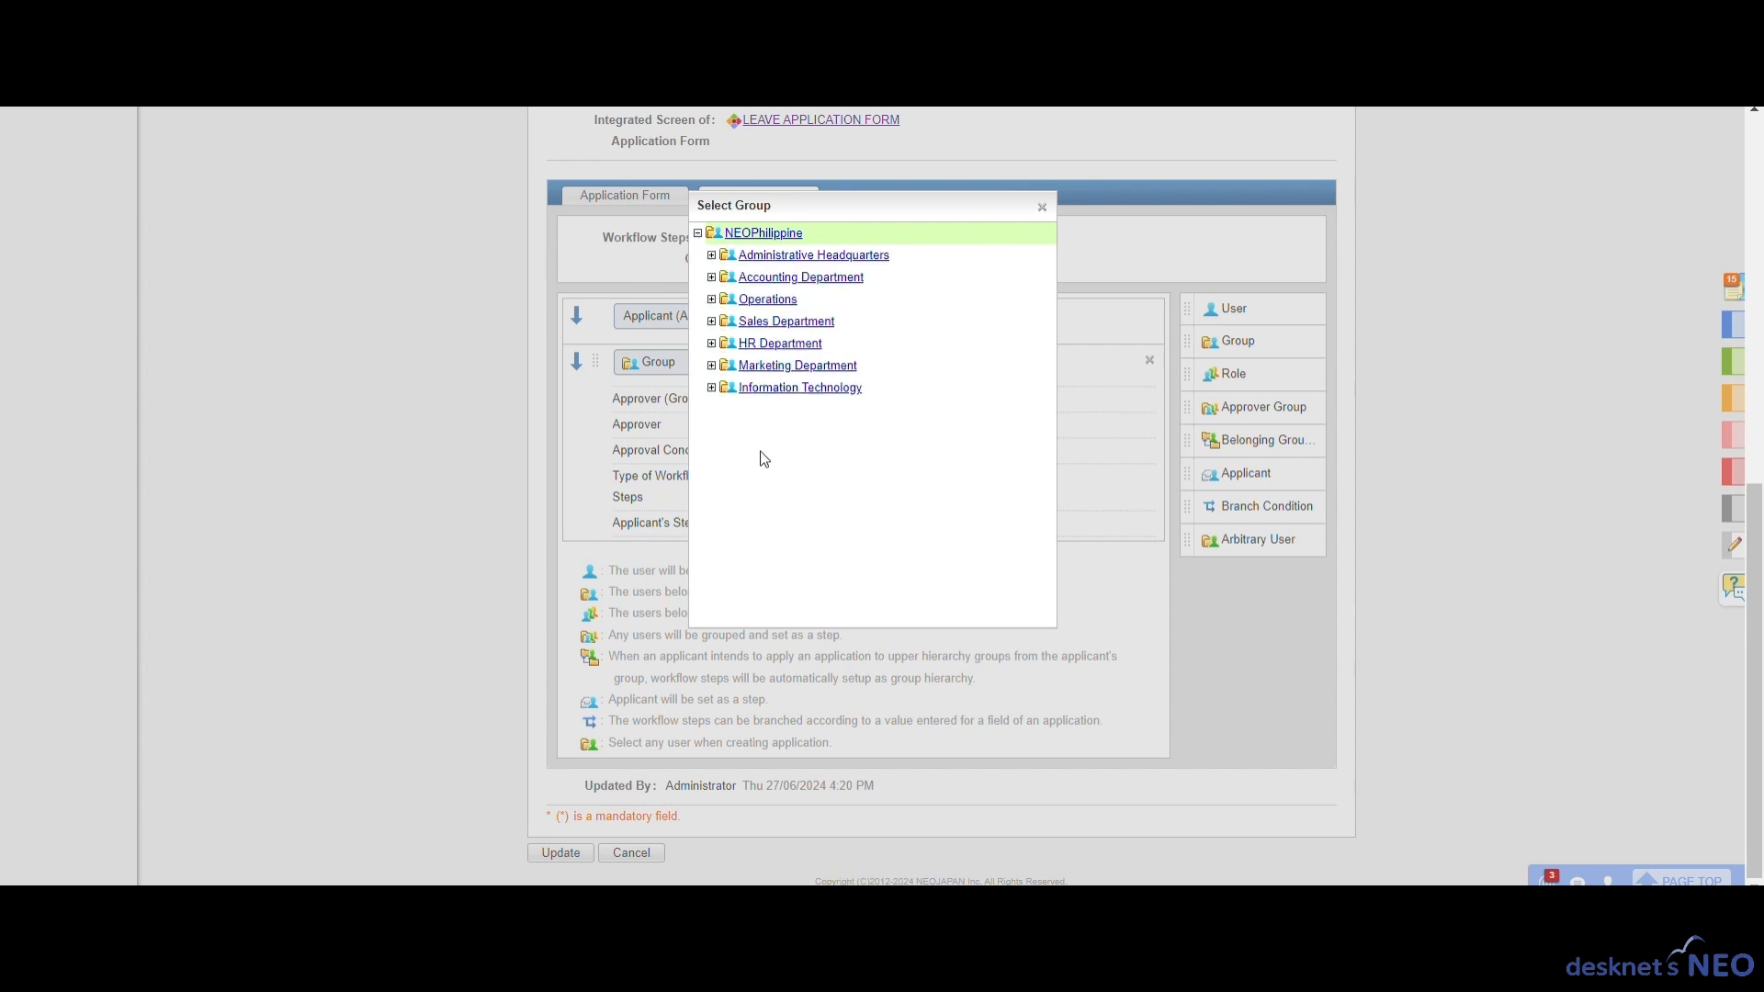
left_click(754, 364)
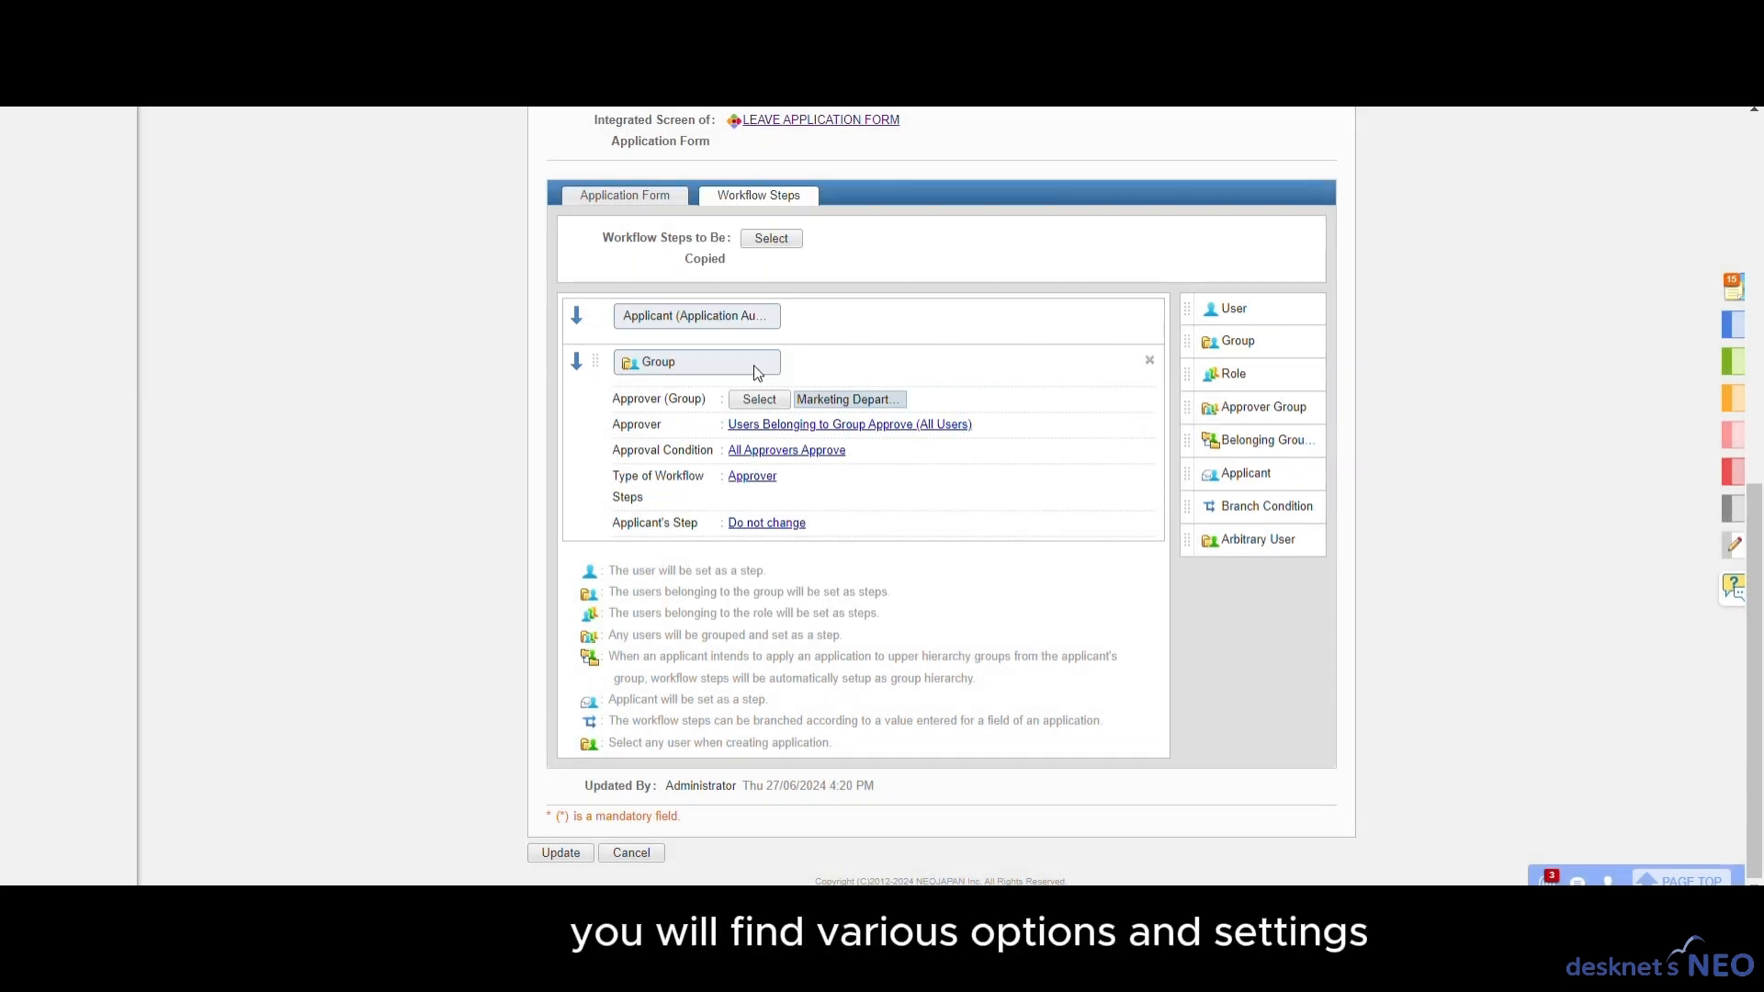
Try the 50% approval conditions for the Marketing Department step and select More than or Equal to One Approver Approve.
left_click(799, 426)
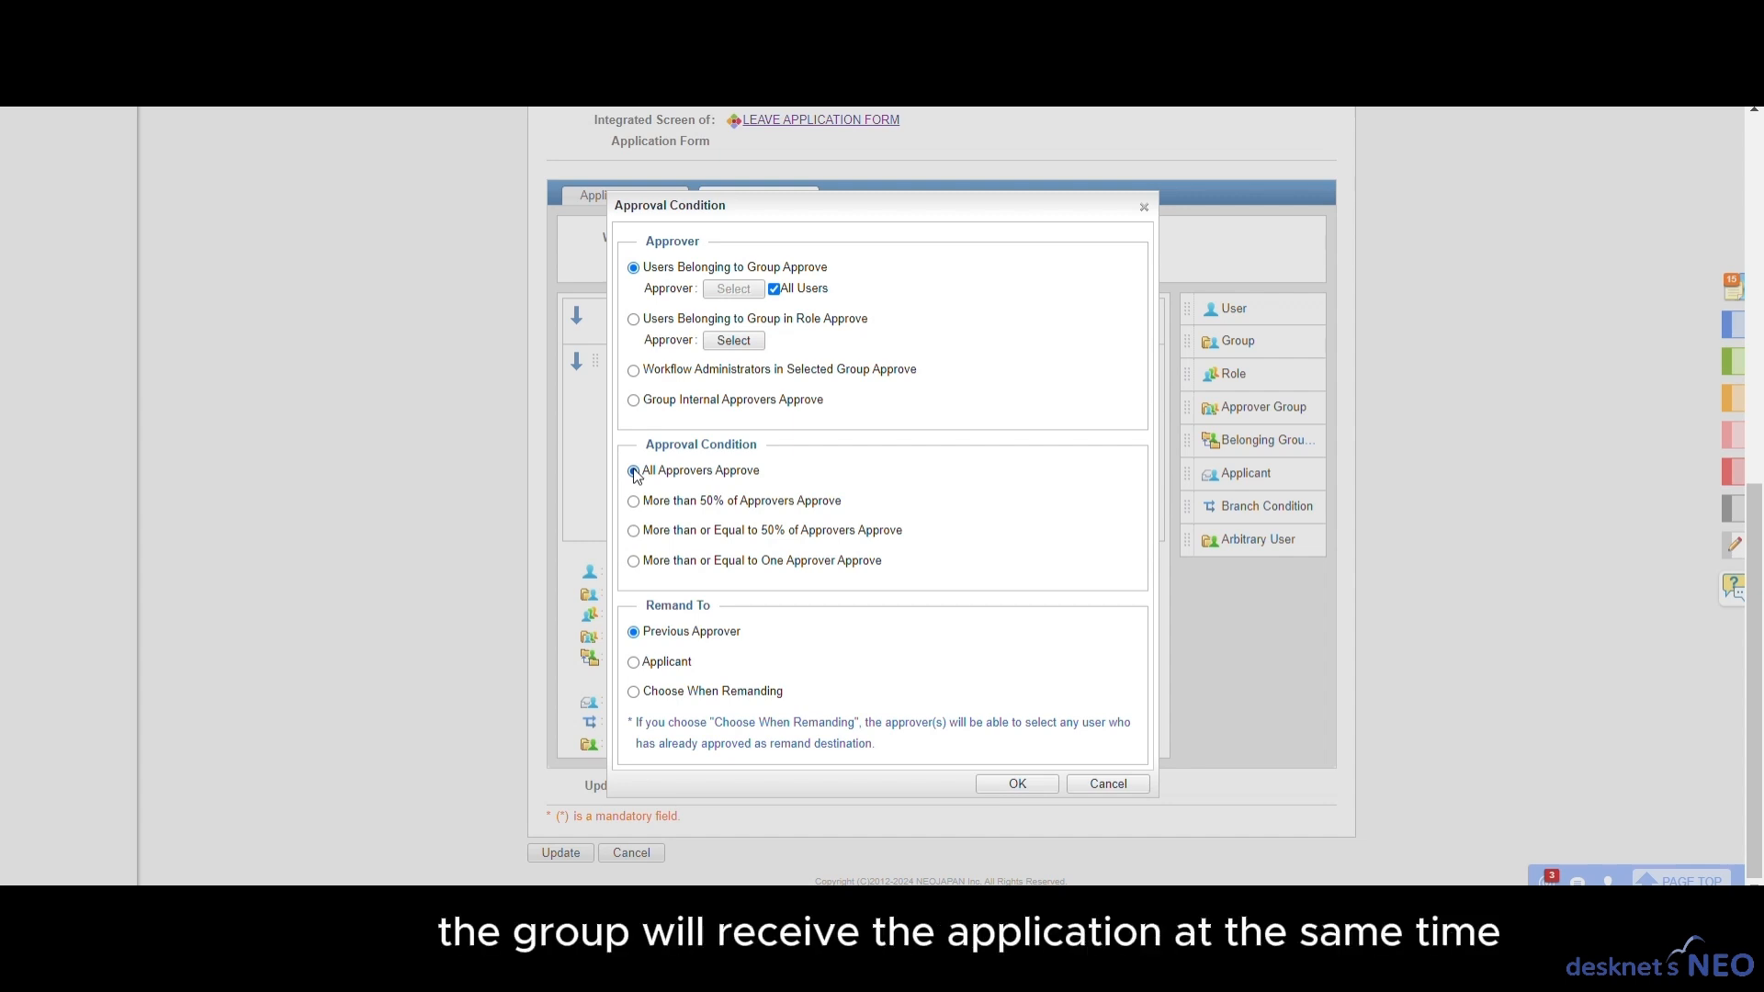
left_click(634, 502)
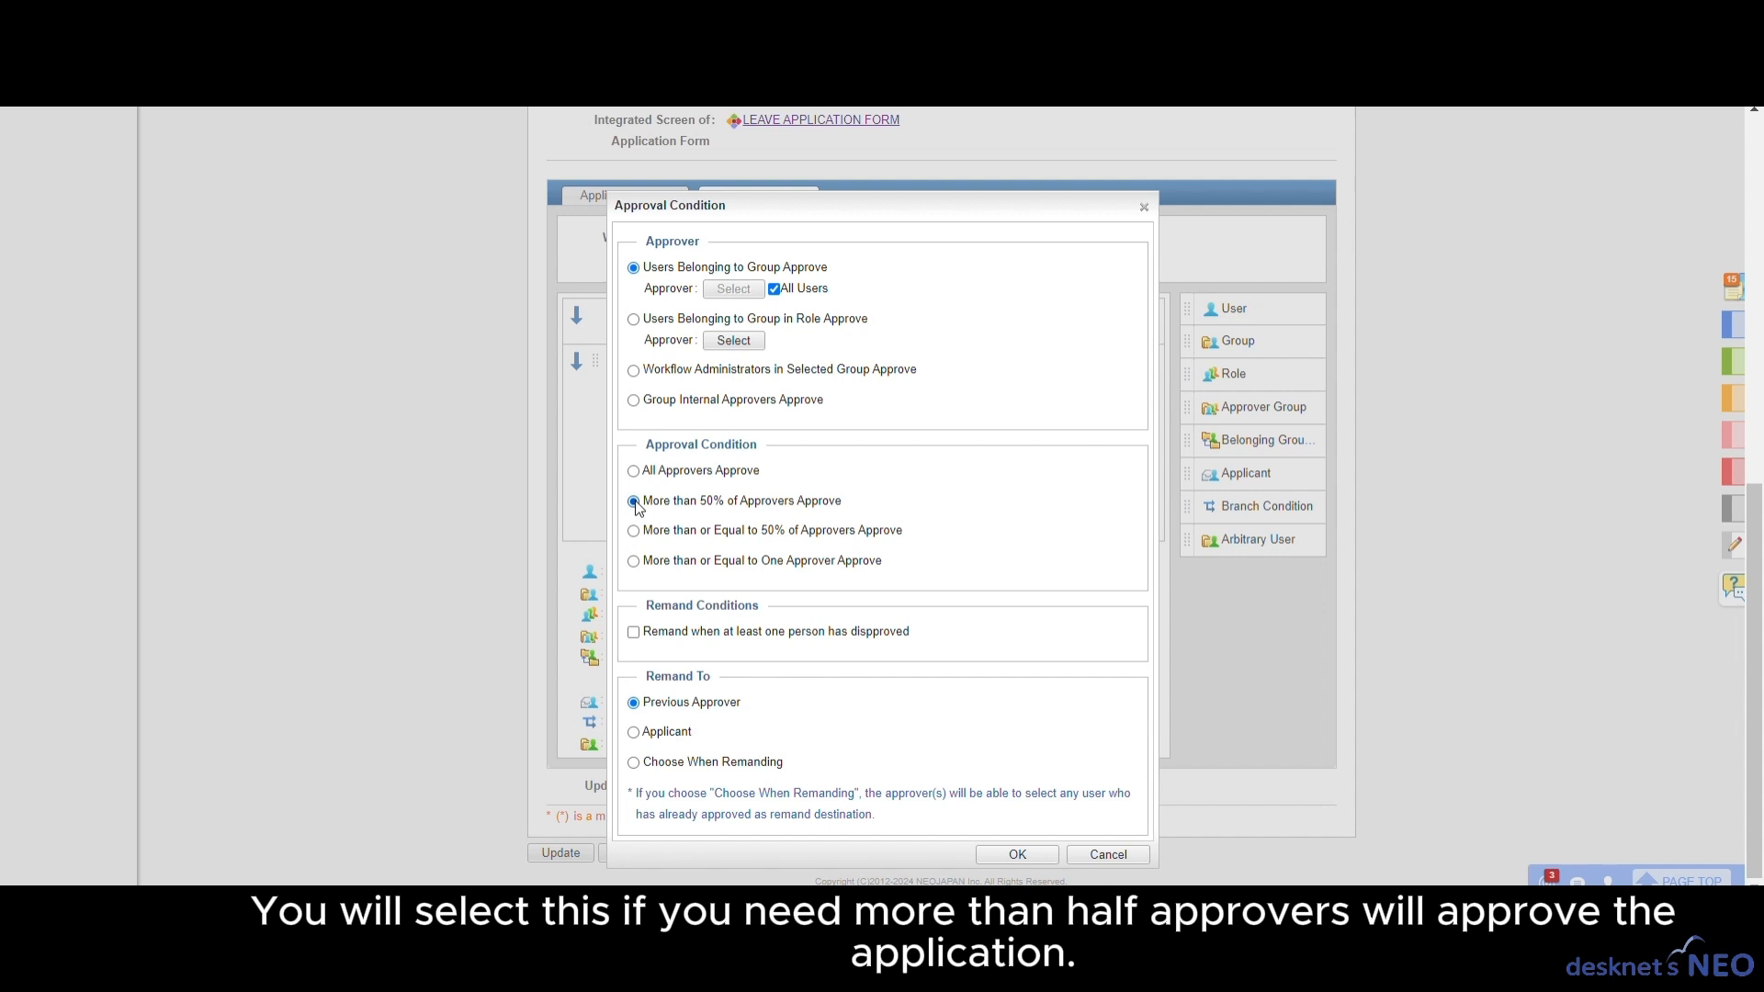
left_click(638, 529)
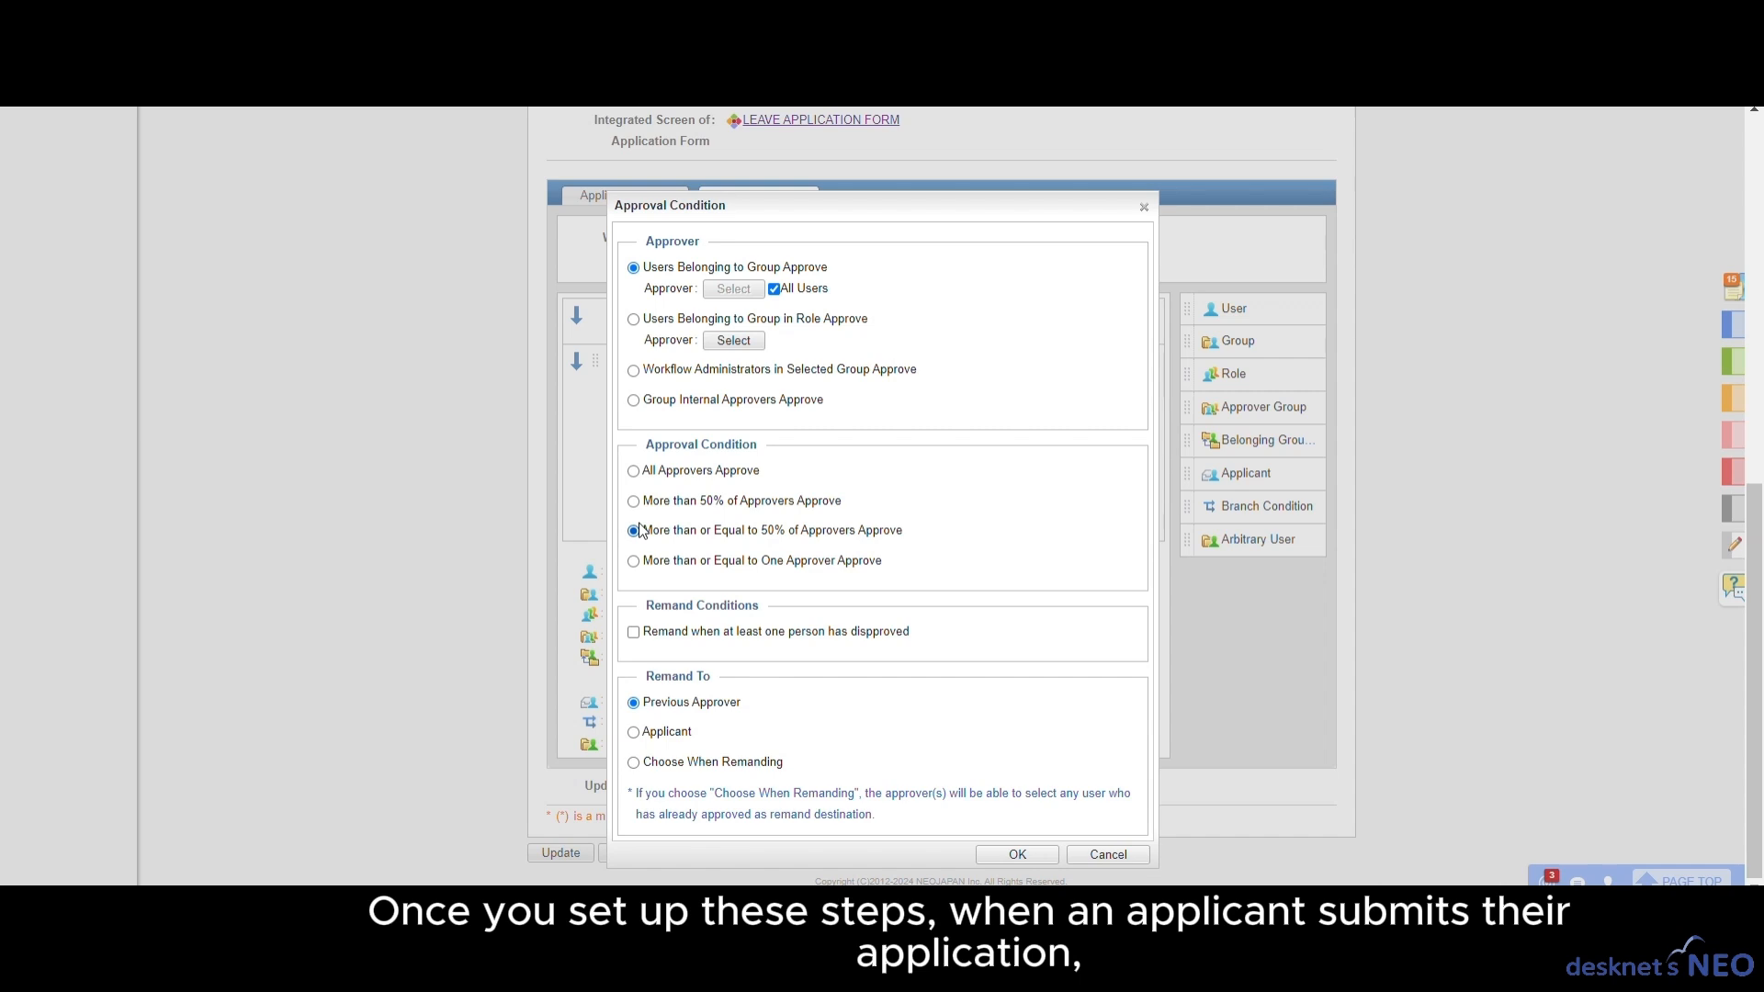
left_click(647, 563)
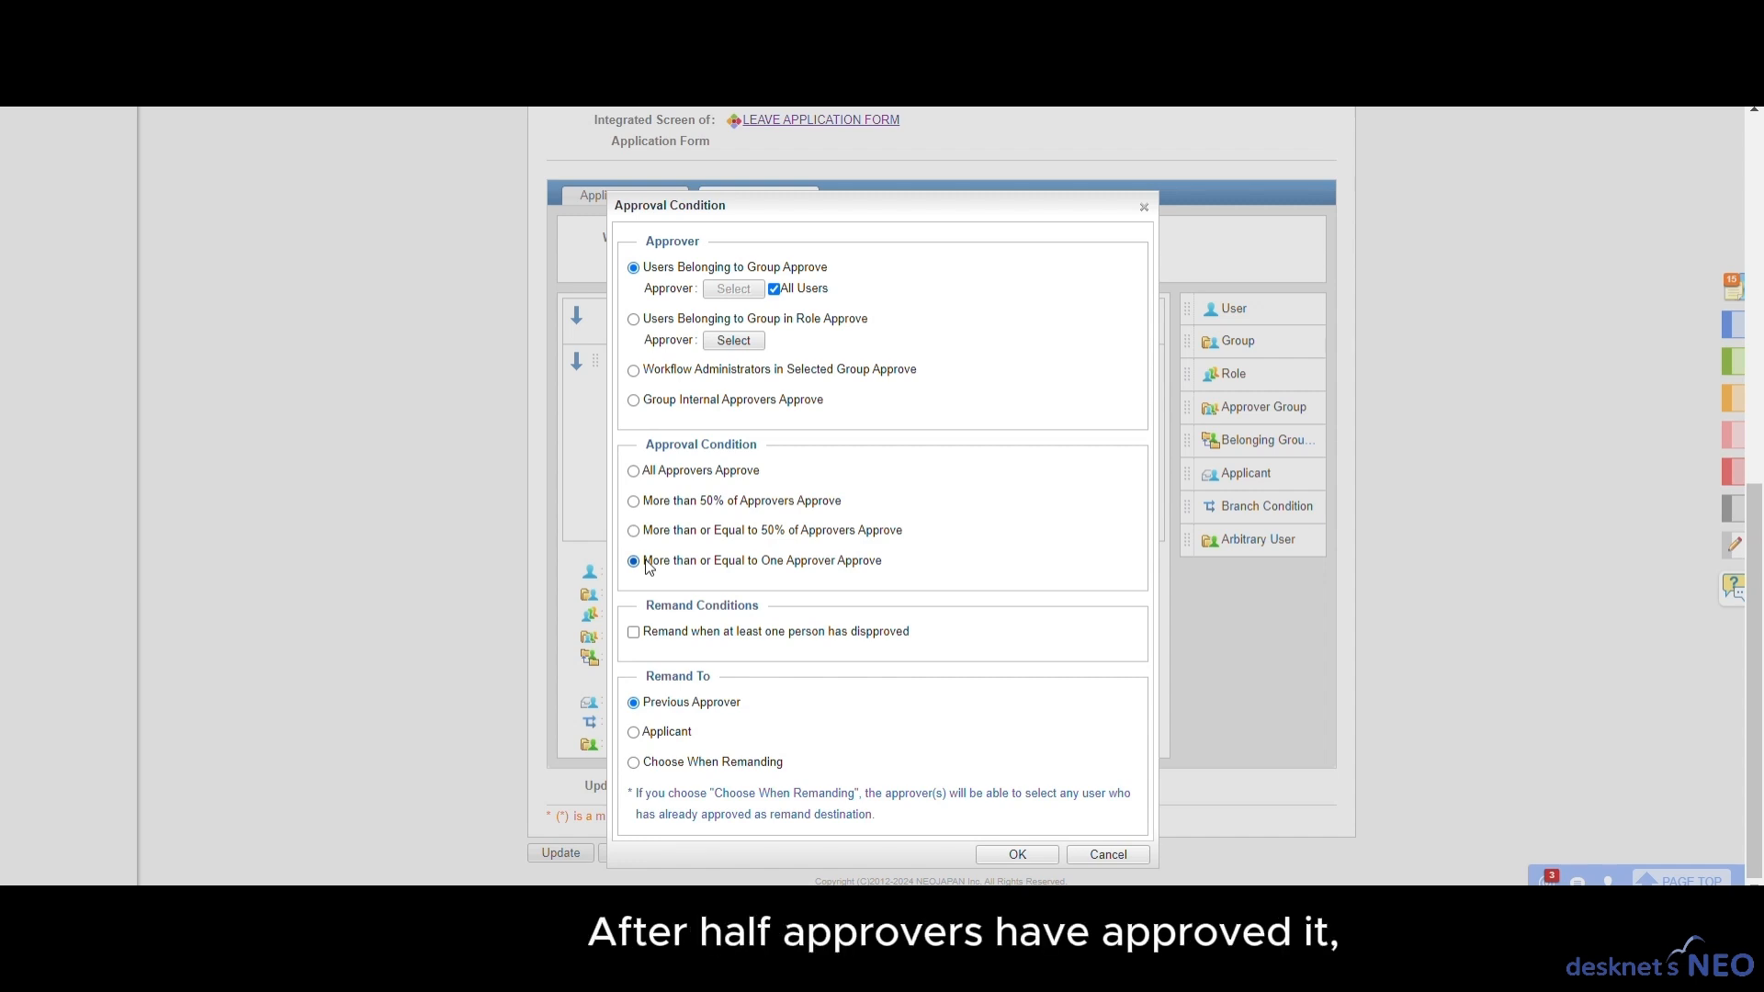
left_click(632, 501)
left_click(633, 531)
left_click(634, 563)
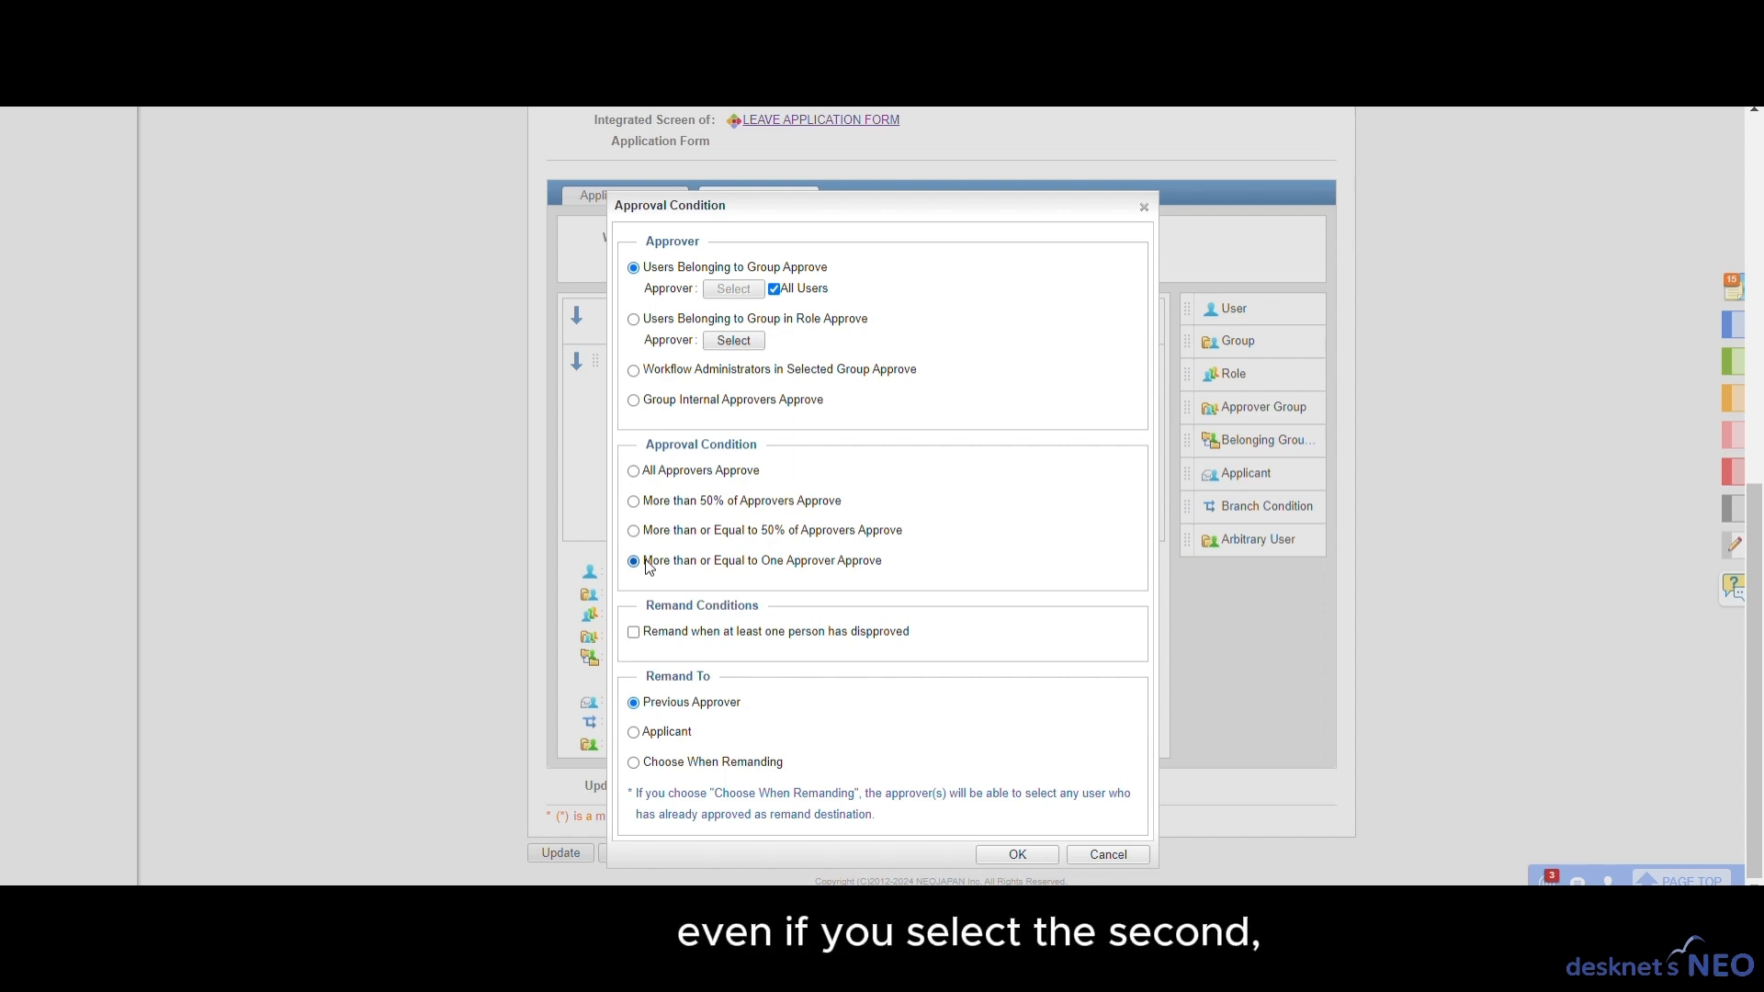
left_click(633, 502)
left_click(634, 560)
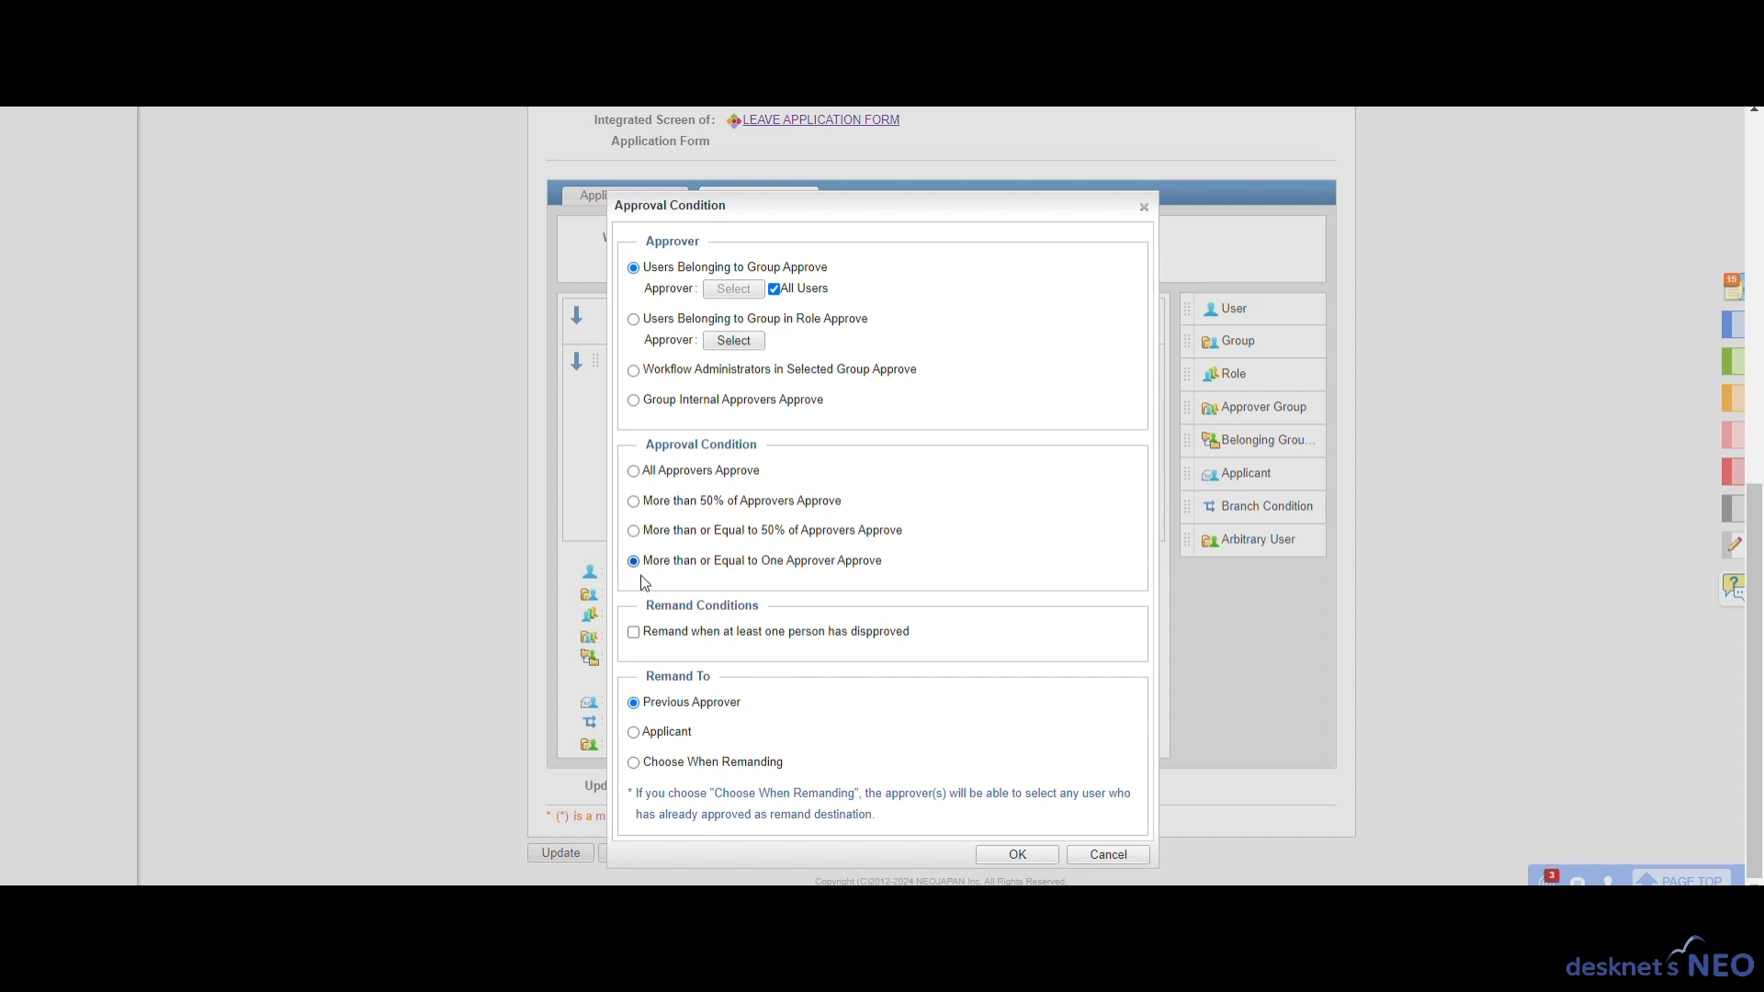
Enable remanding upon one disapproval, set the remand destination to Choose When Remanding, and change the approval condition to All Approvers Approve.
left_click(633, 632)
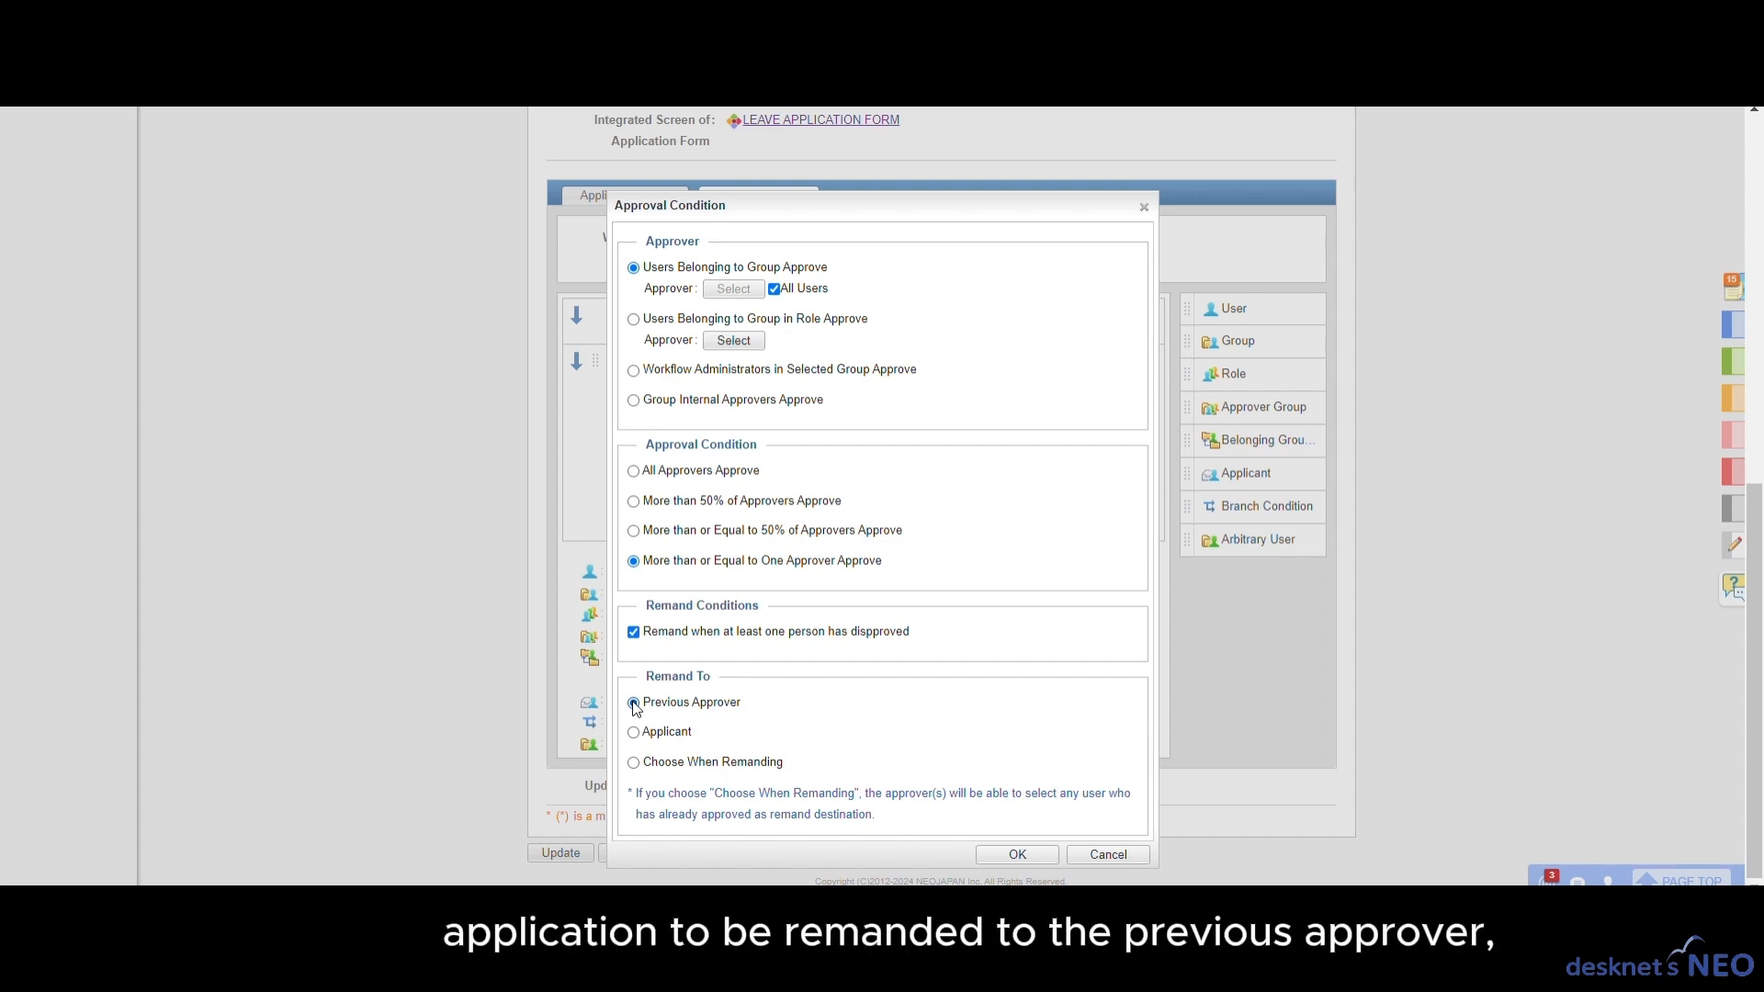
left_click(640, 733)
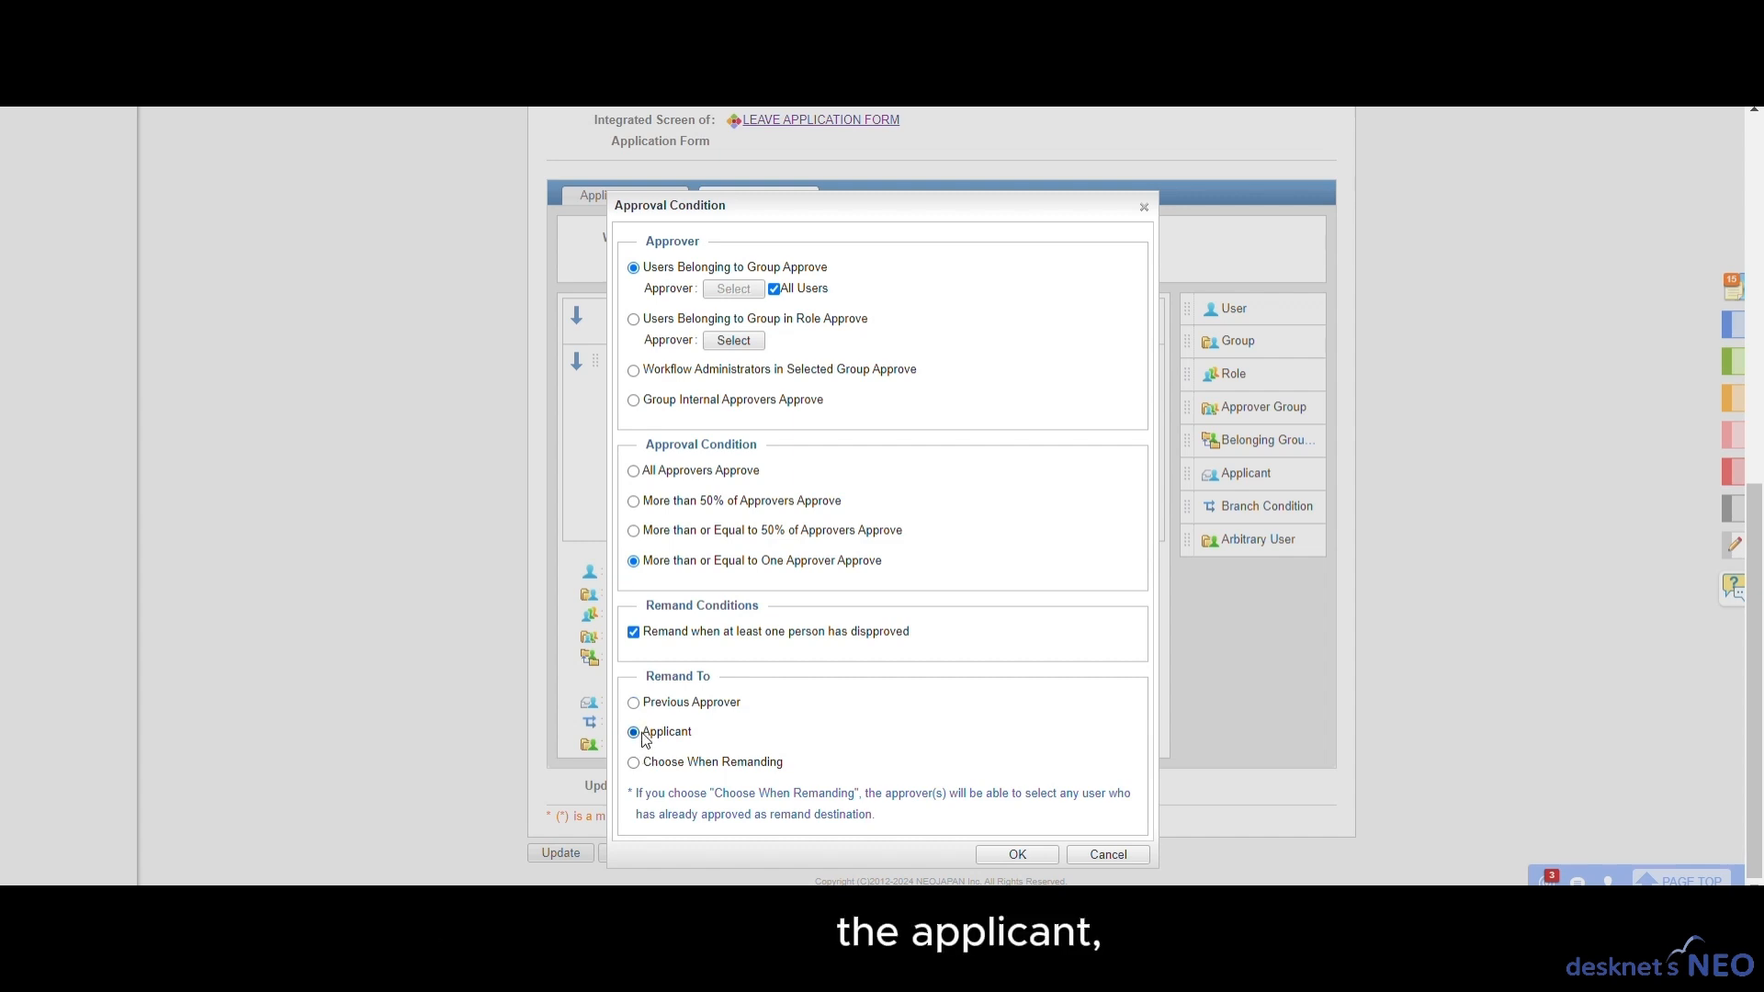
left_click(634, 764)
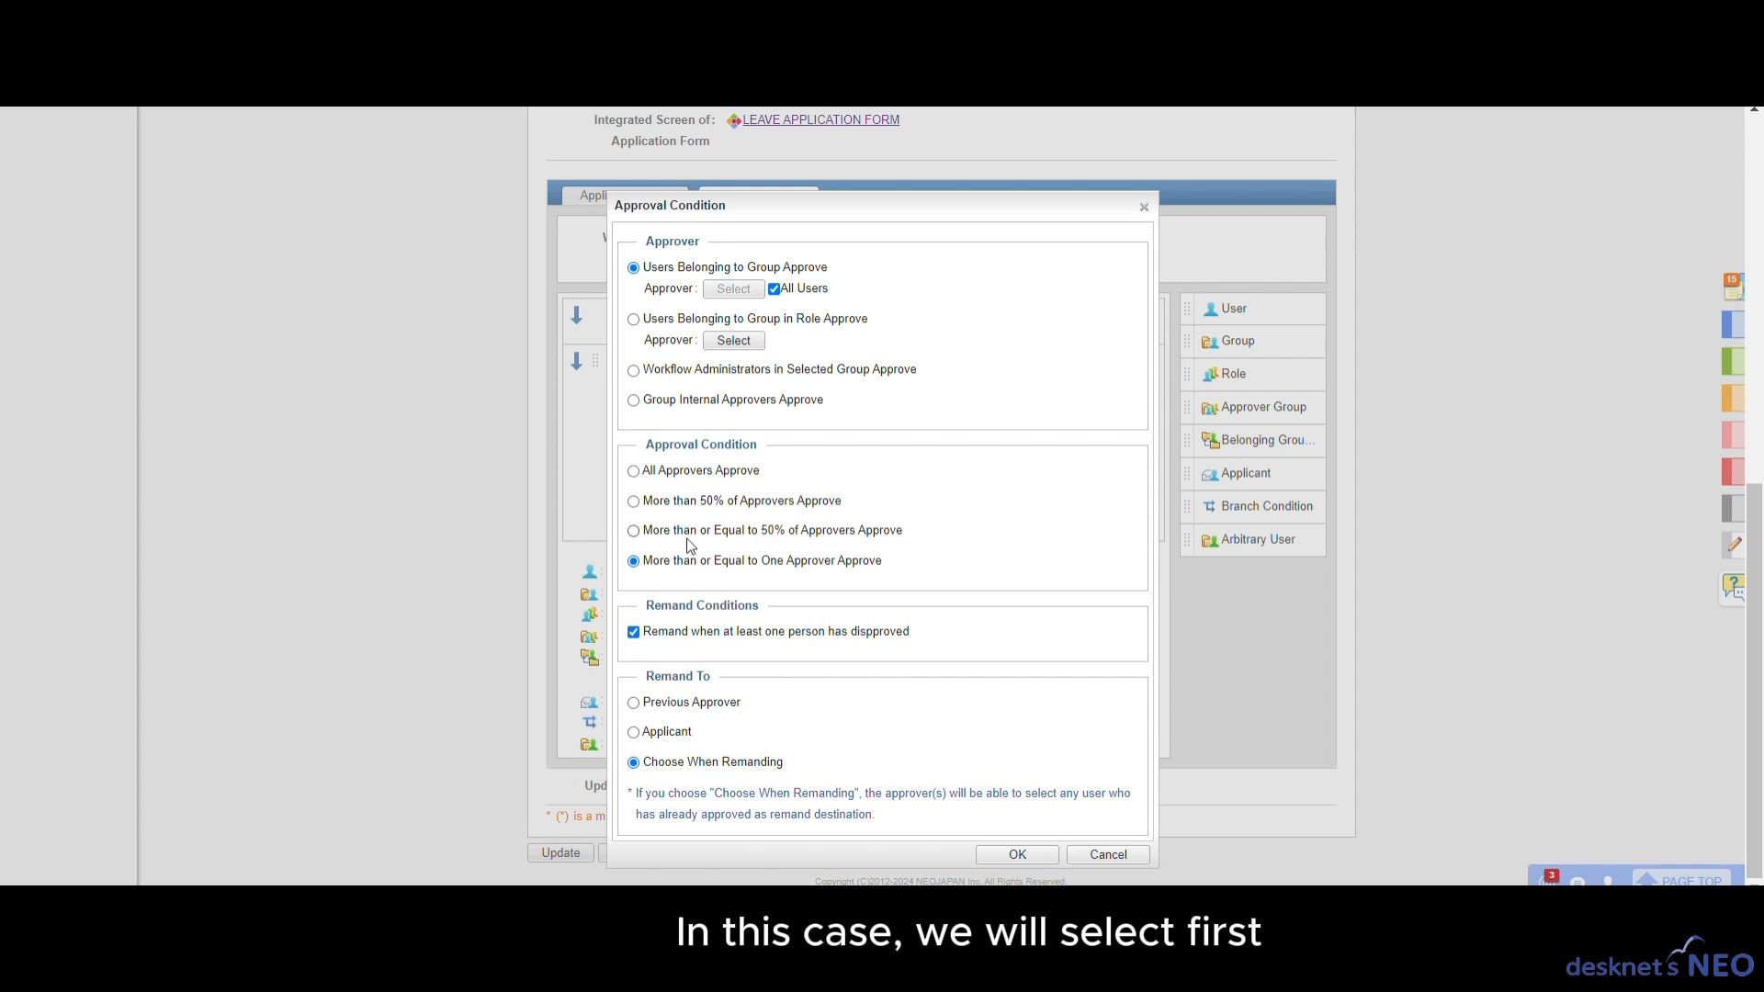
left_click(632, 470)
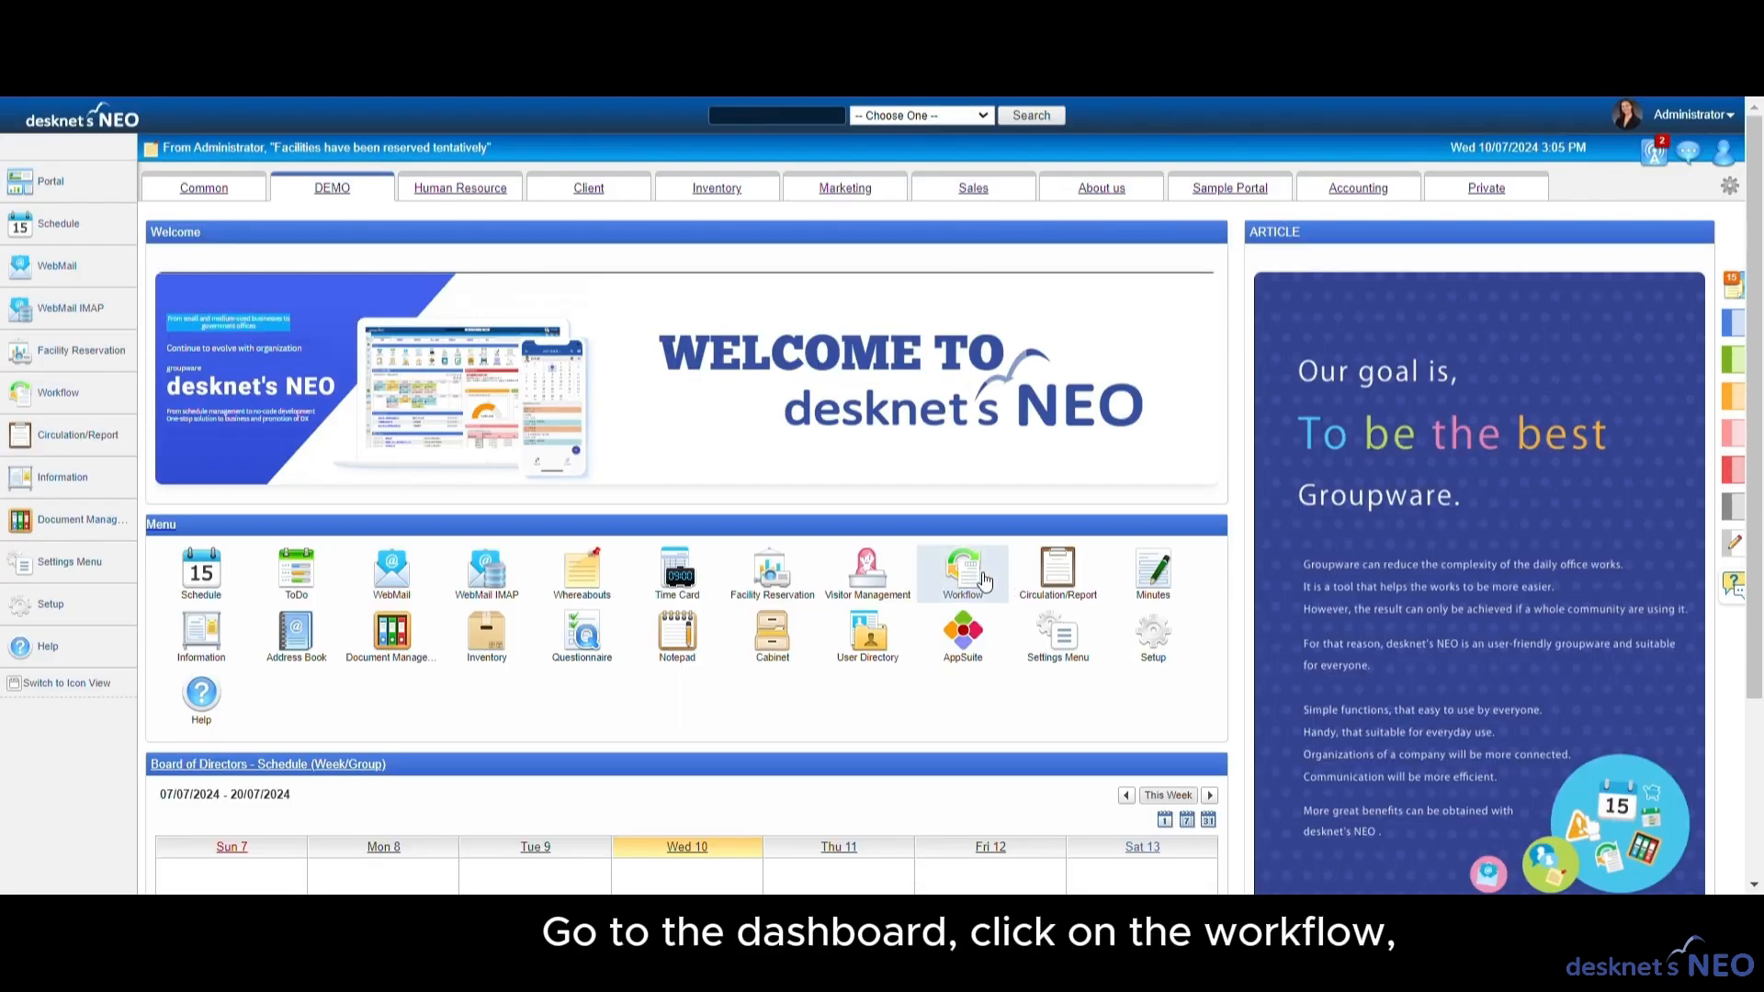
Start creating a new workflow application based on the LEAVE APPLICATION FORM.
left_click(983, 579)
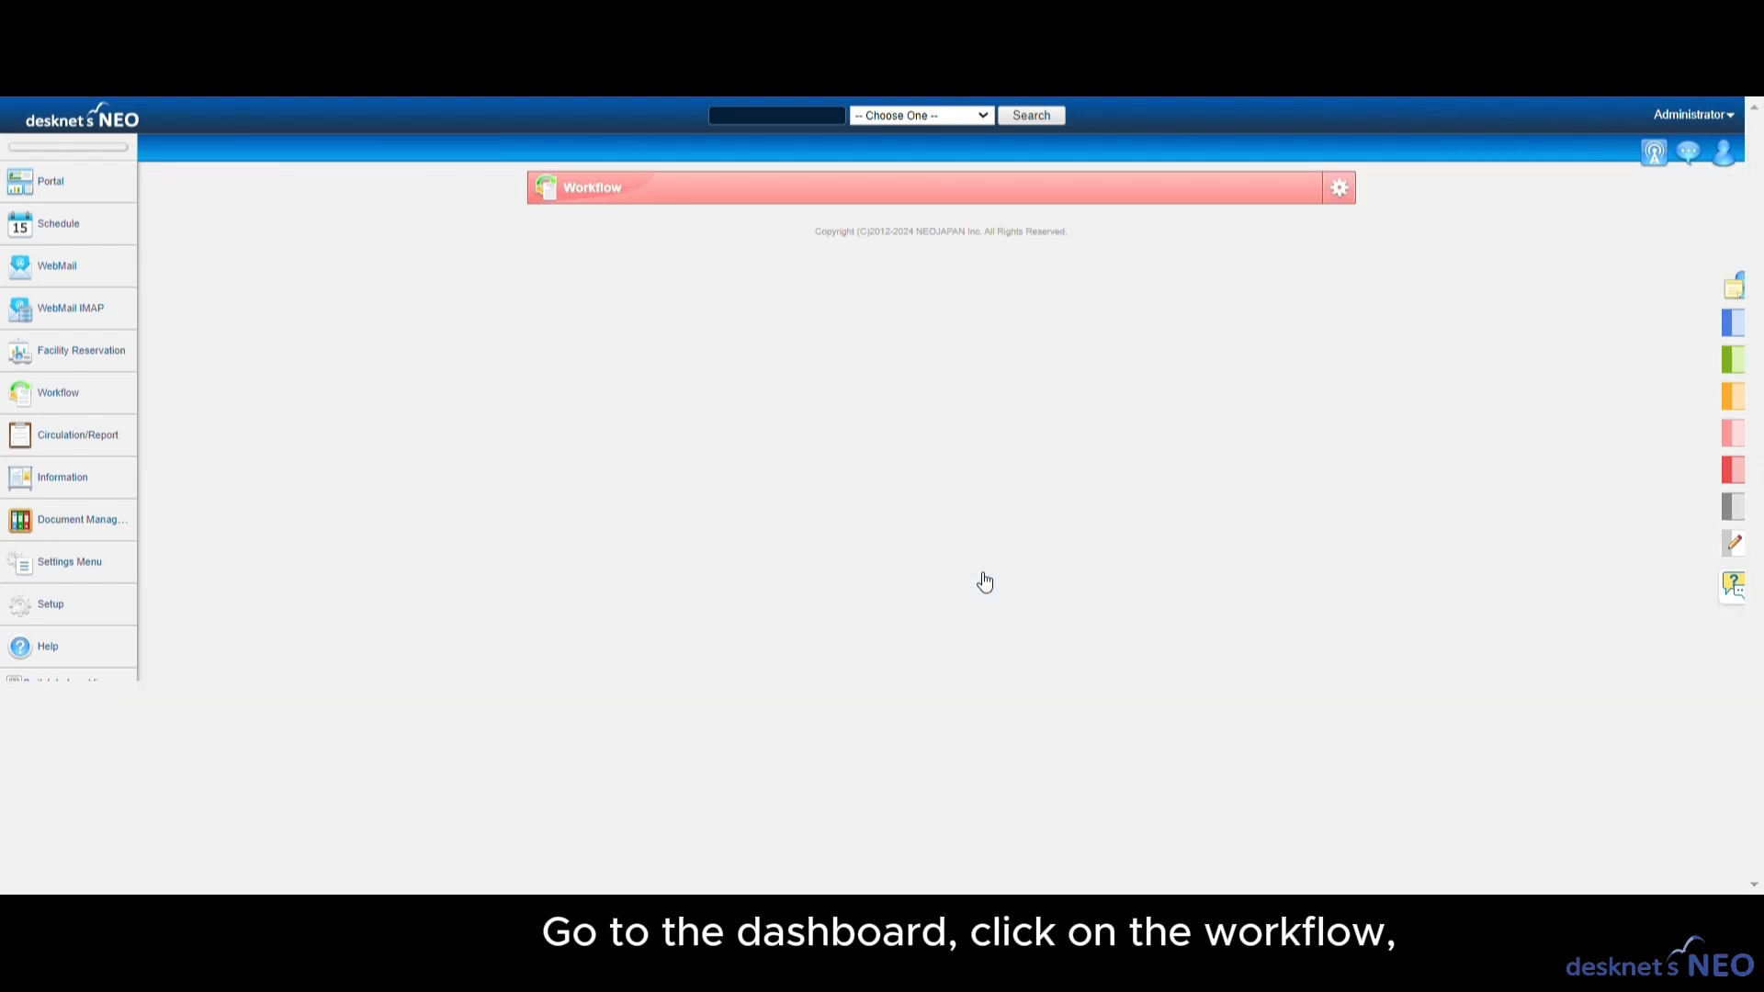
left_click(647, 225)
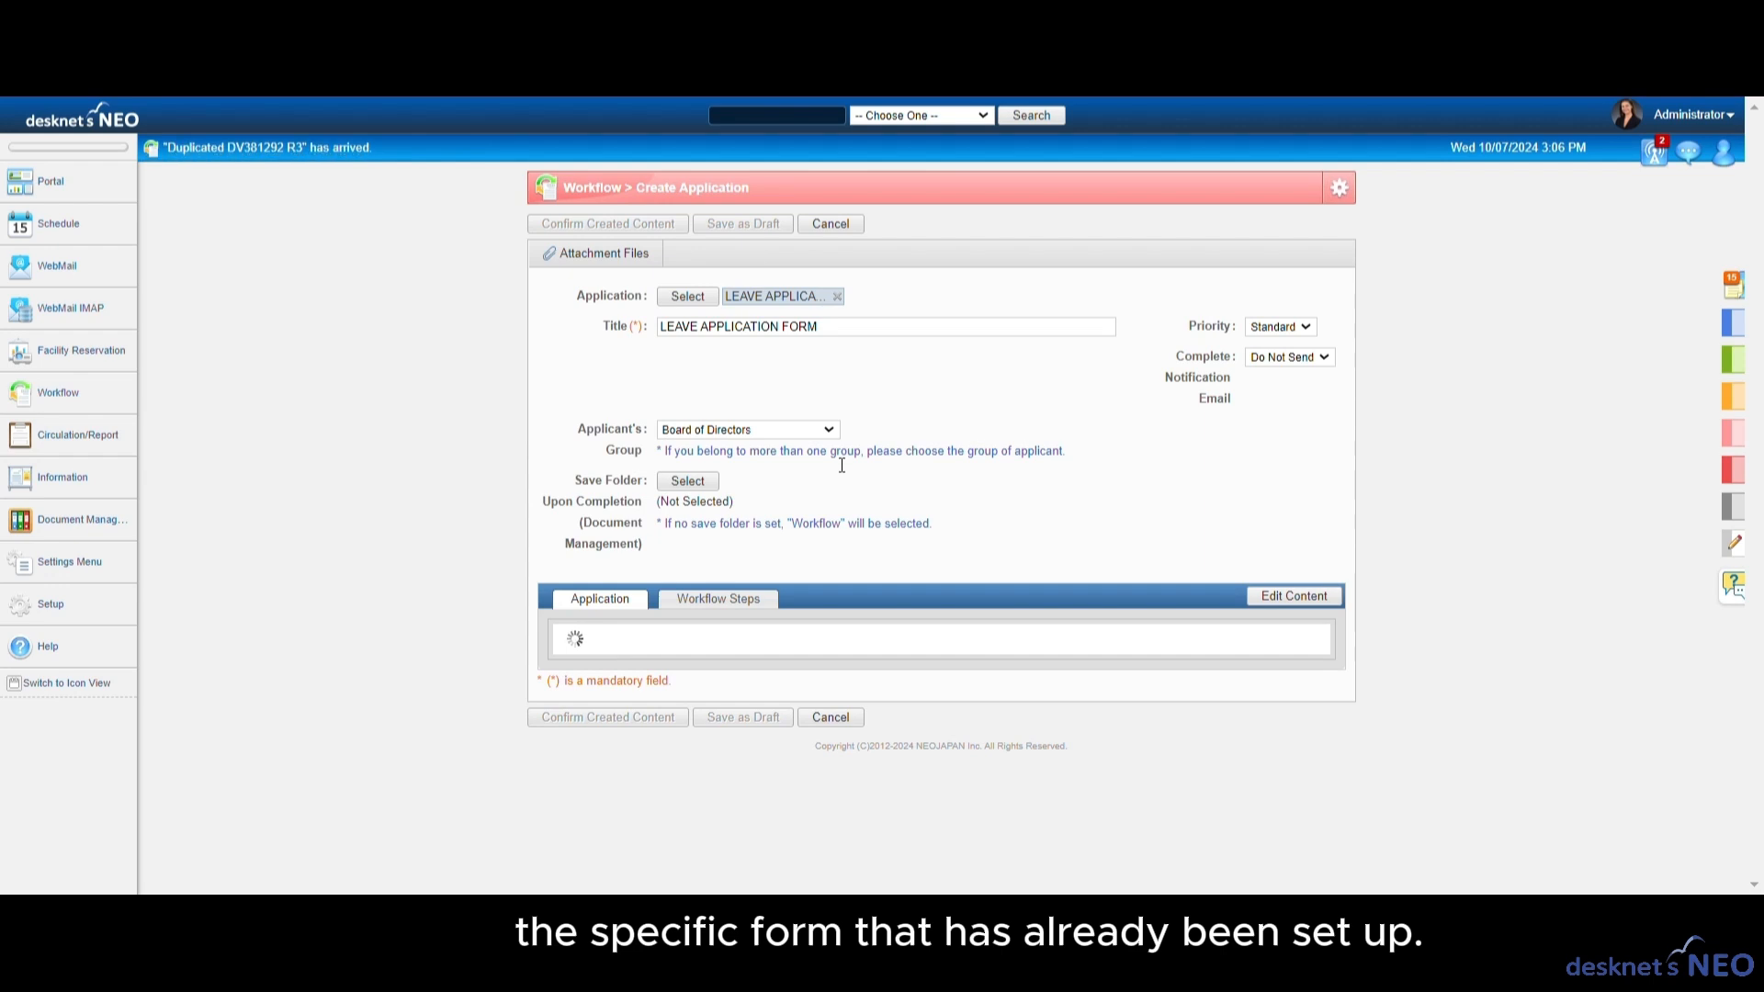
scroll(841, 465, "down", 6)
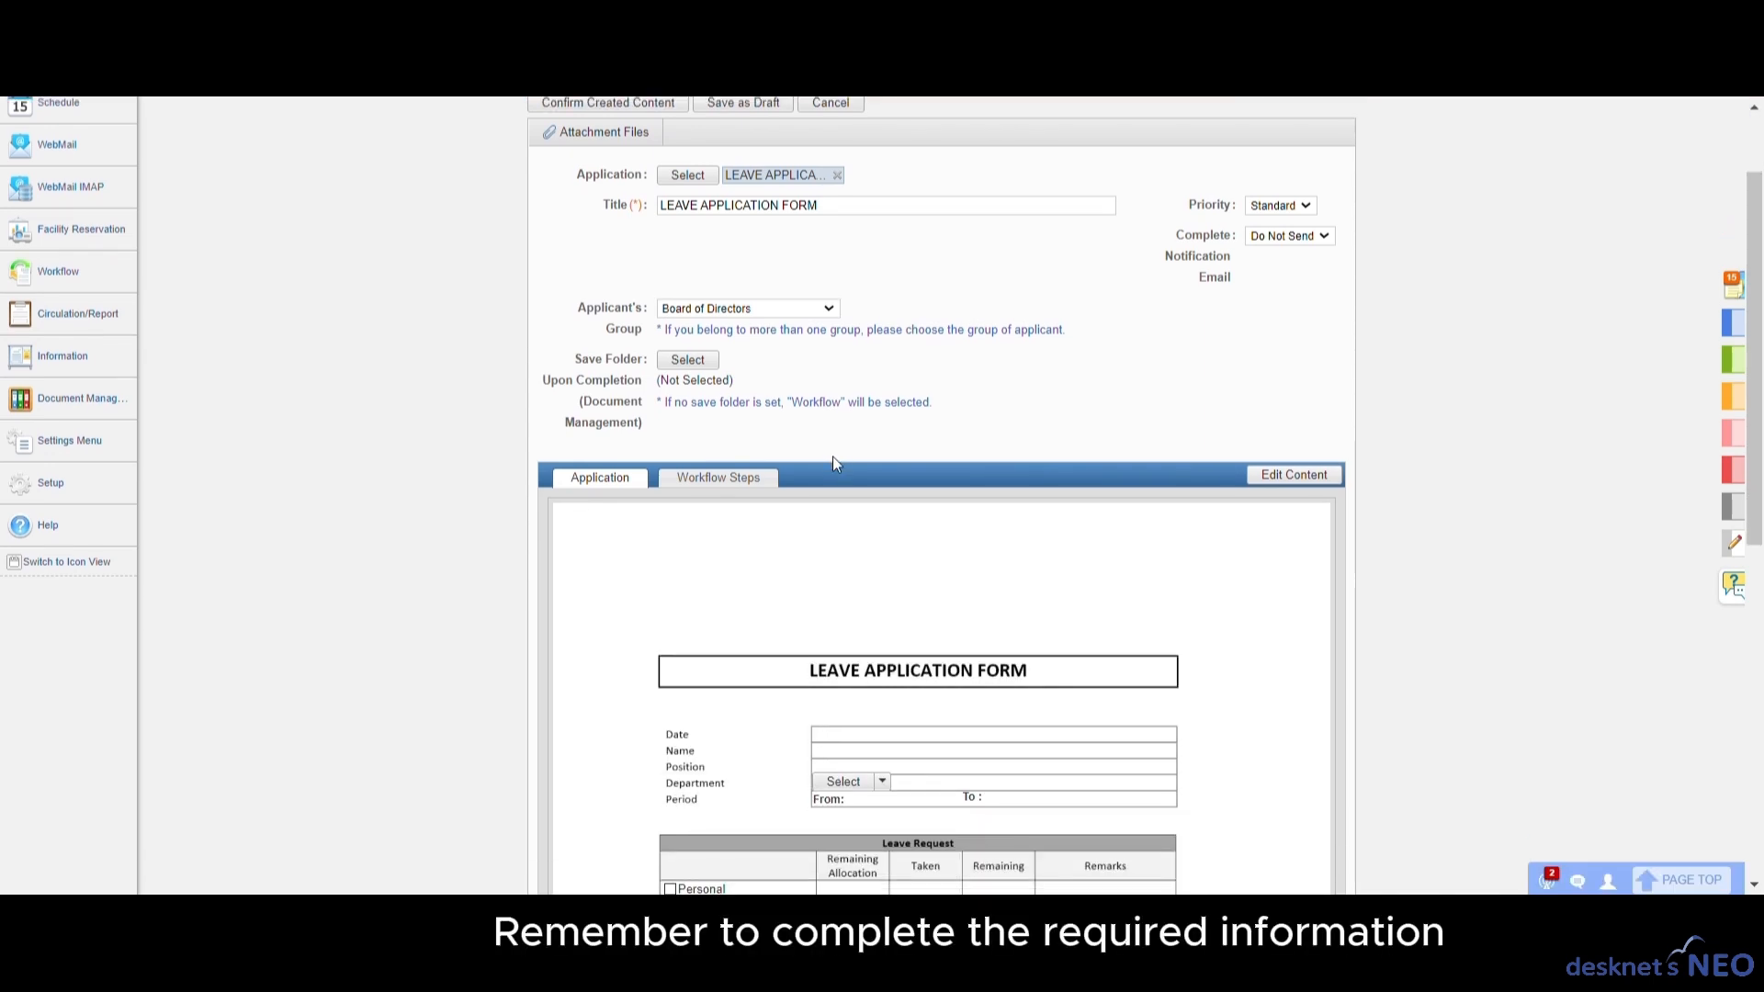
scroll(853, 504, "down", 1)
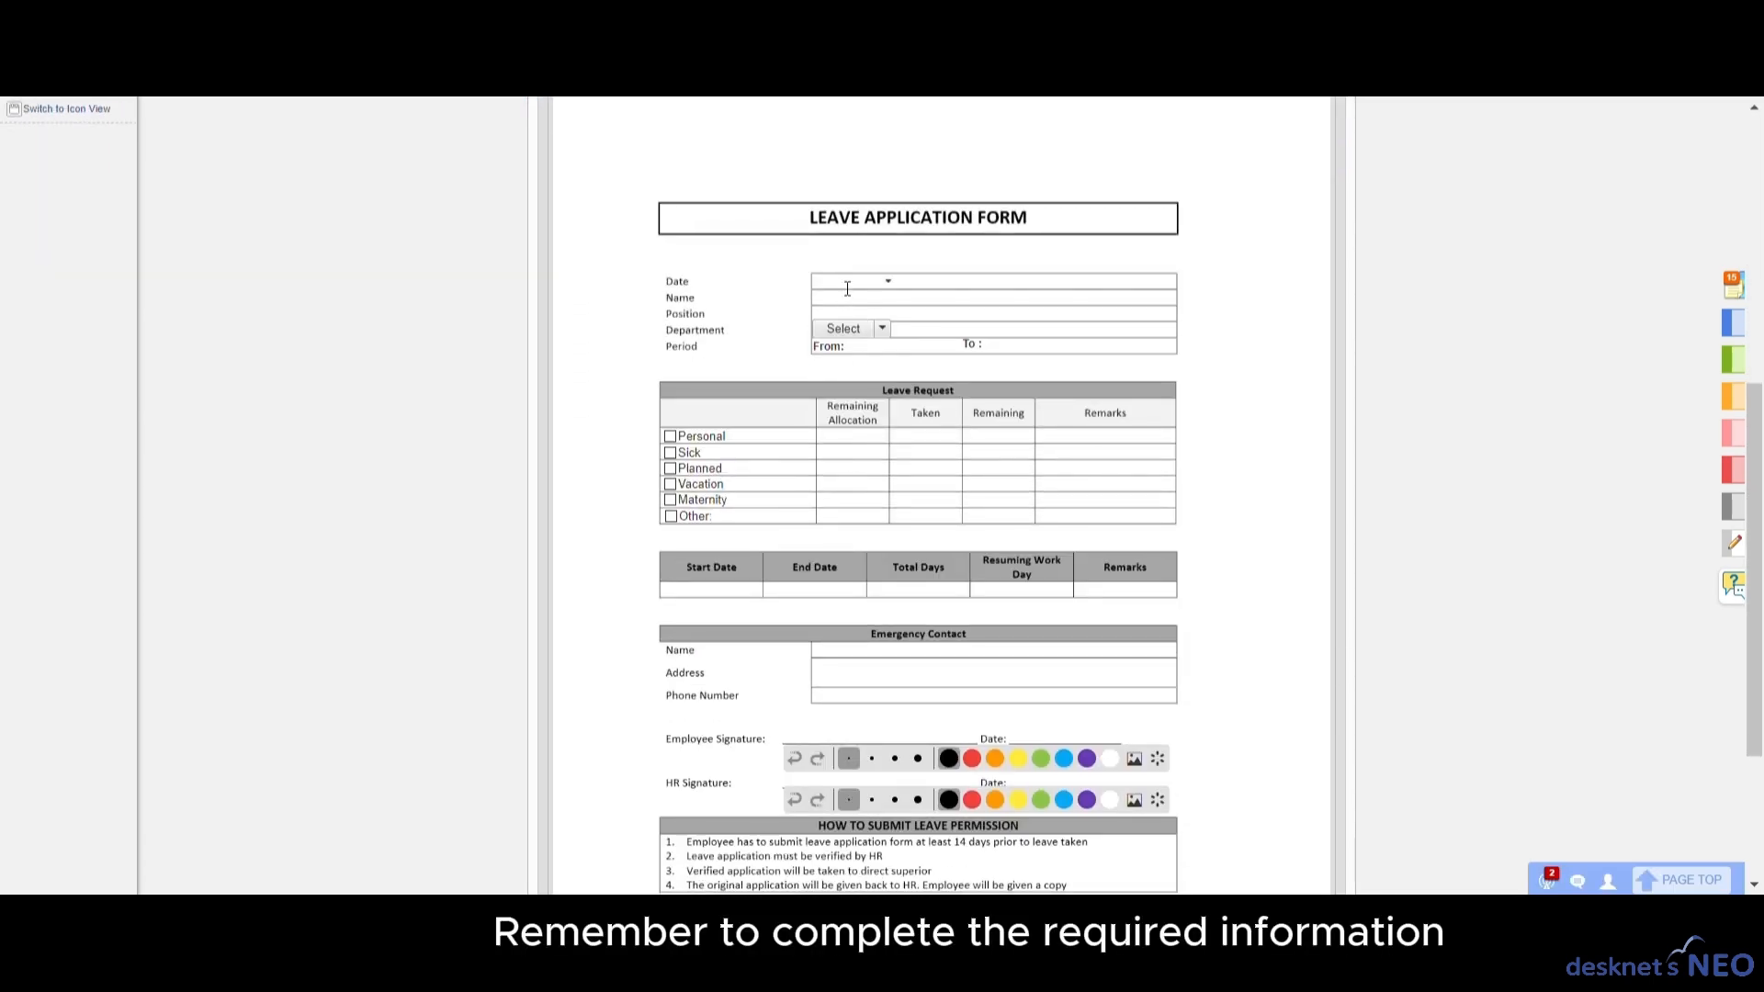
Fill in the leave form's date, applicant's name, position Admin and department Administrative Headquarters.
left_click(847, 281)
left_click(885, 384)
key("Tab")
type("John Smith")
key("Tab")
type("Admin")
left_click(844, 329)
left_click(698, 233)
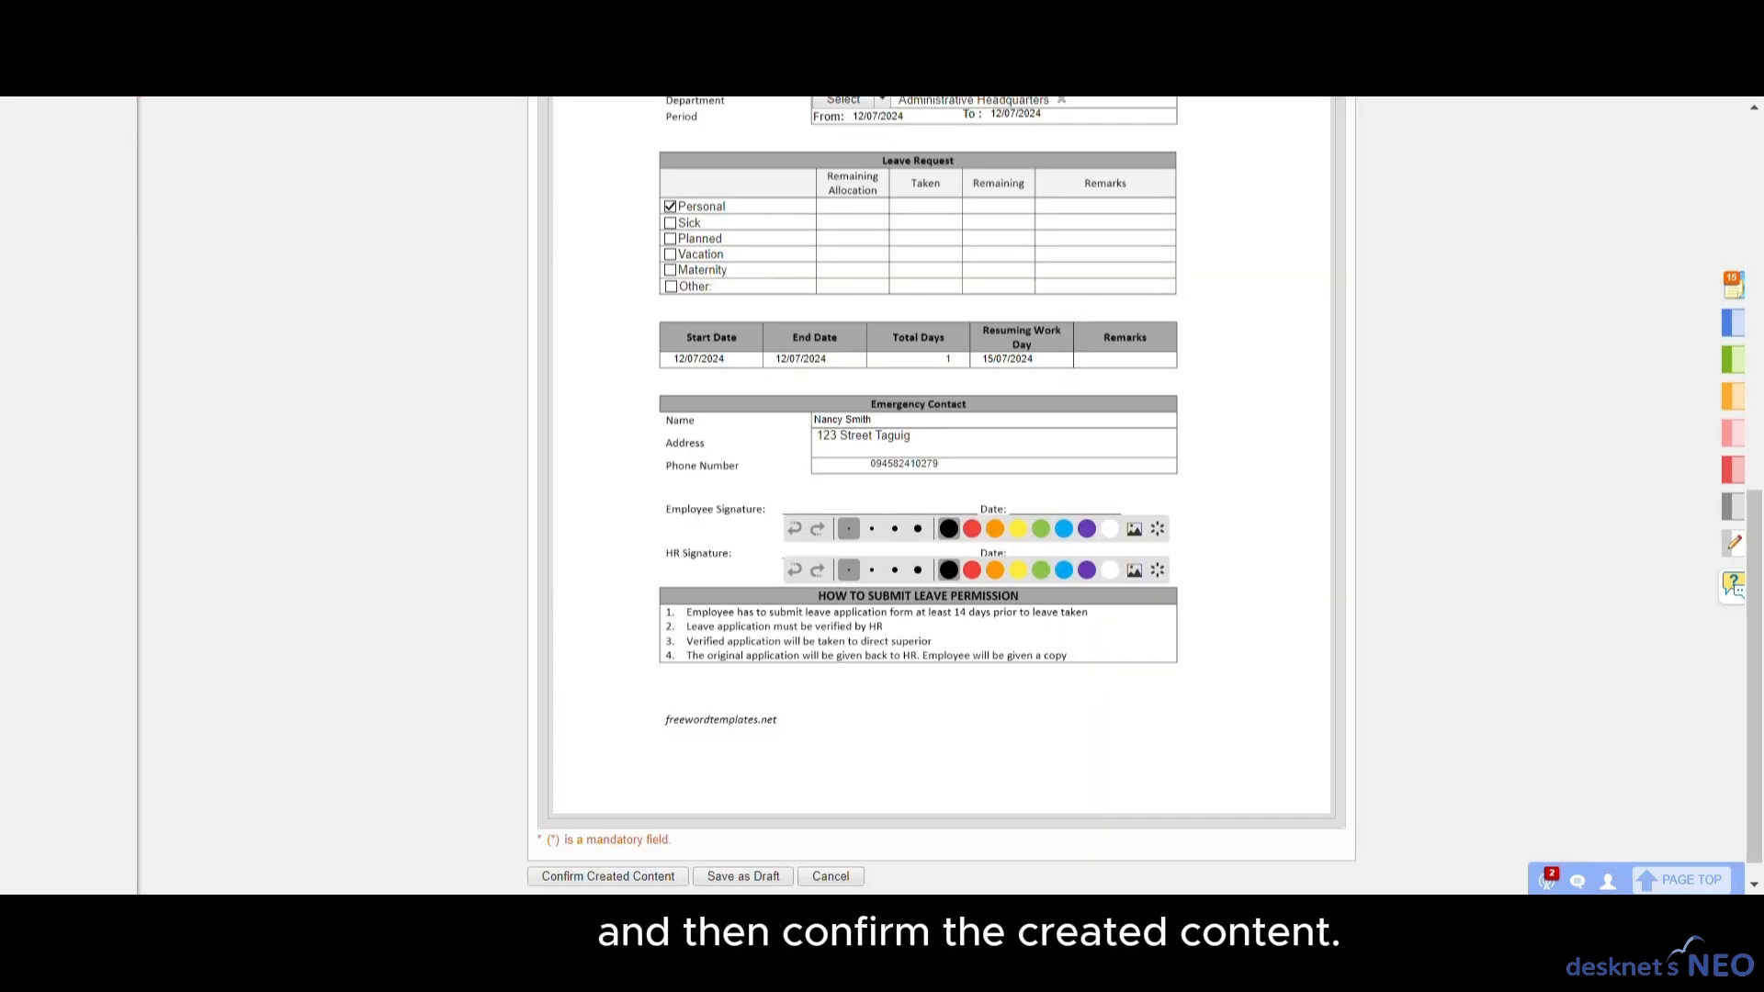
Confirm the created content, review the approvers and form details, and create the application.
left_click(632, 873)
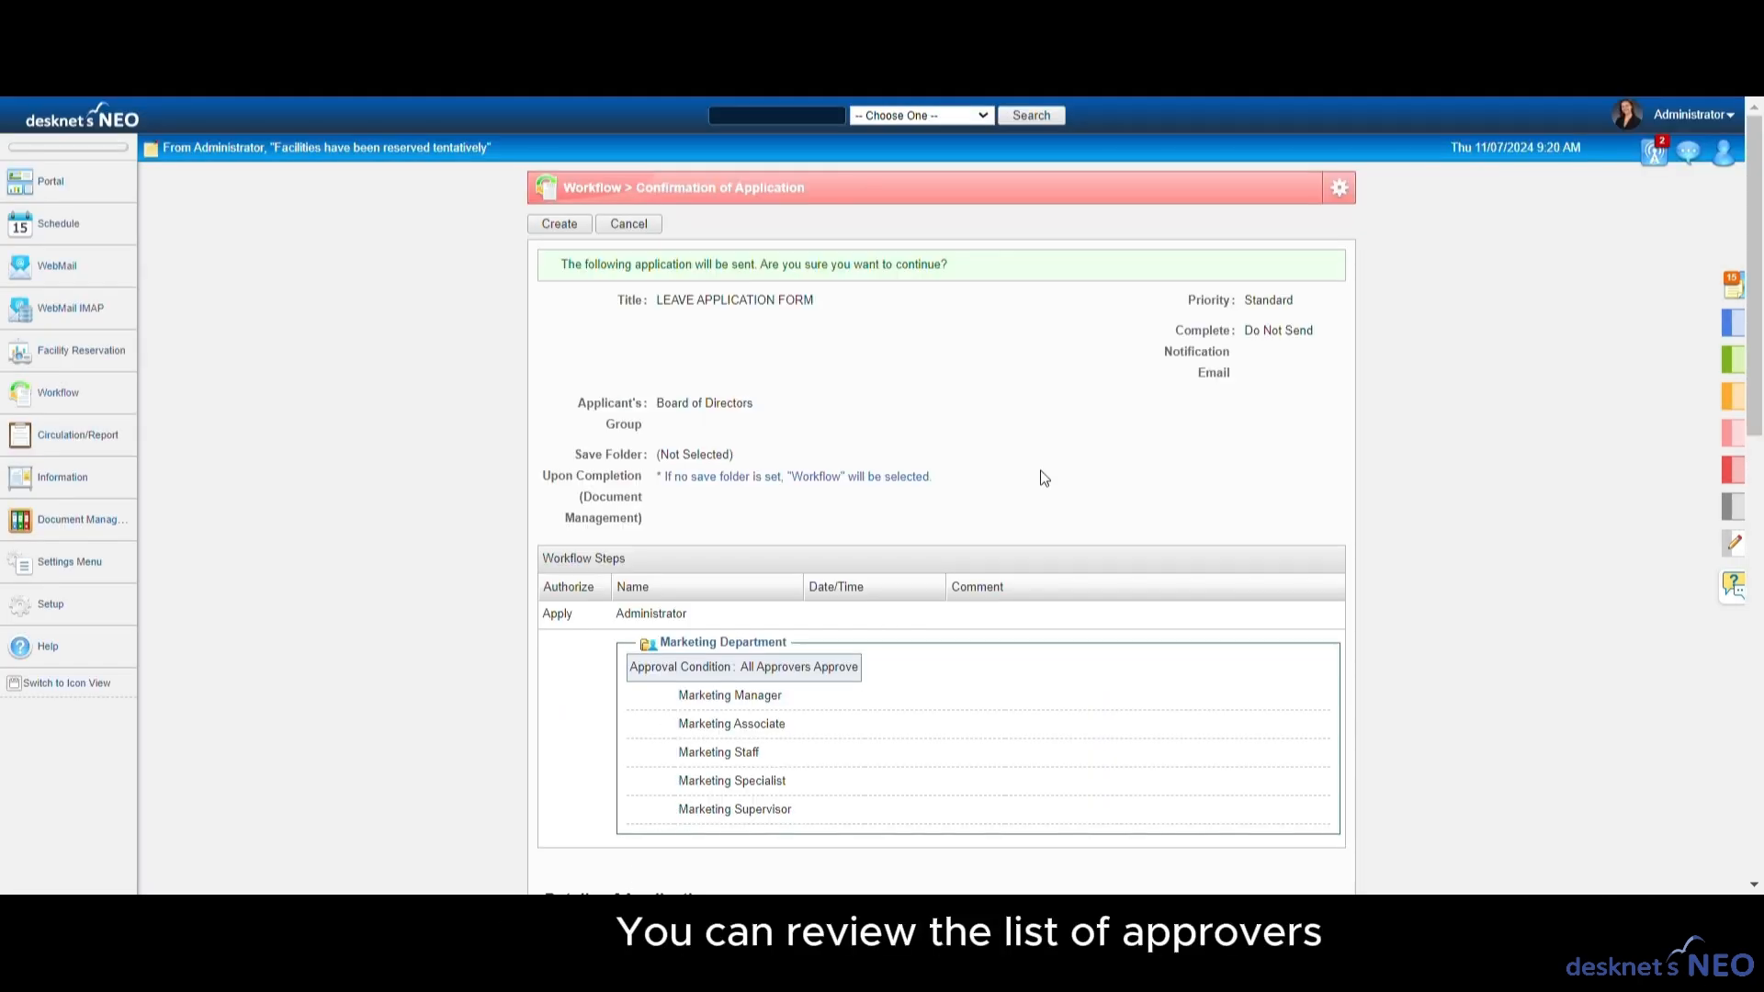
scroll(1015, 685, "down", 1)
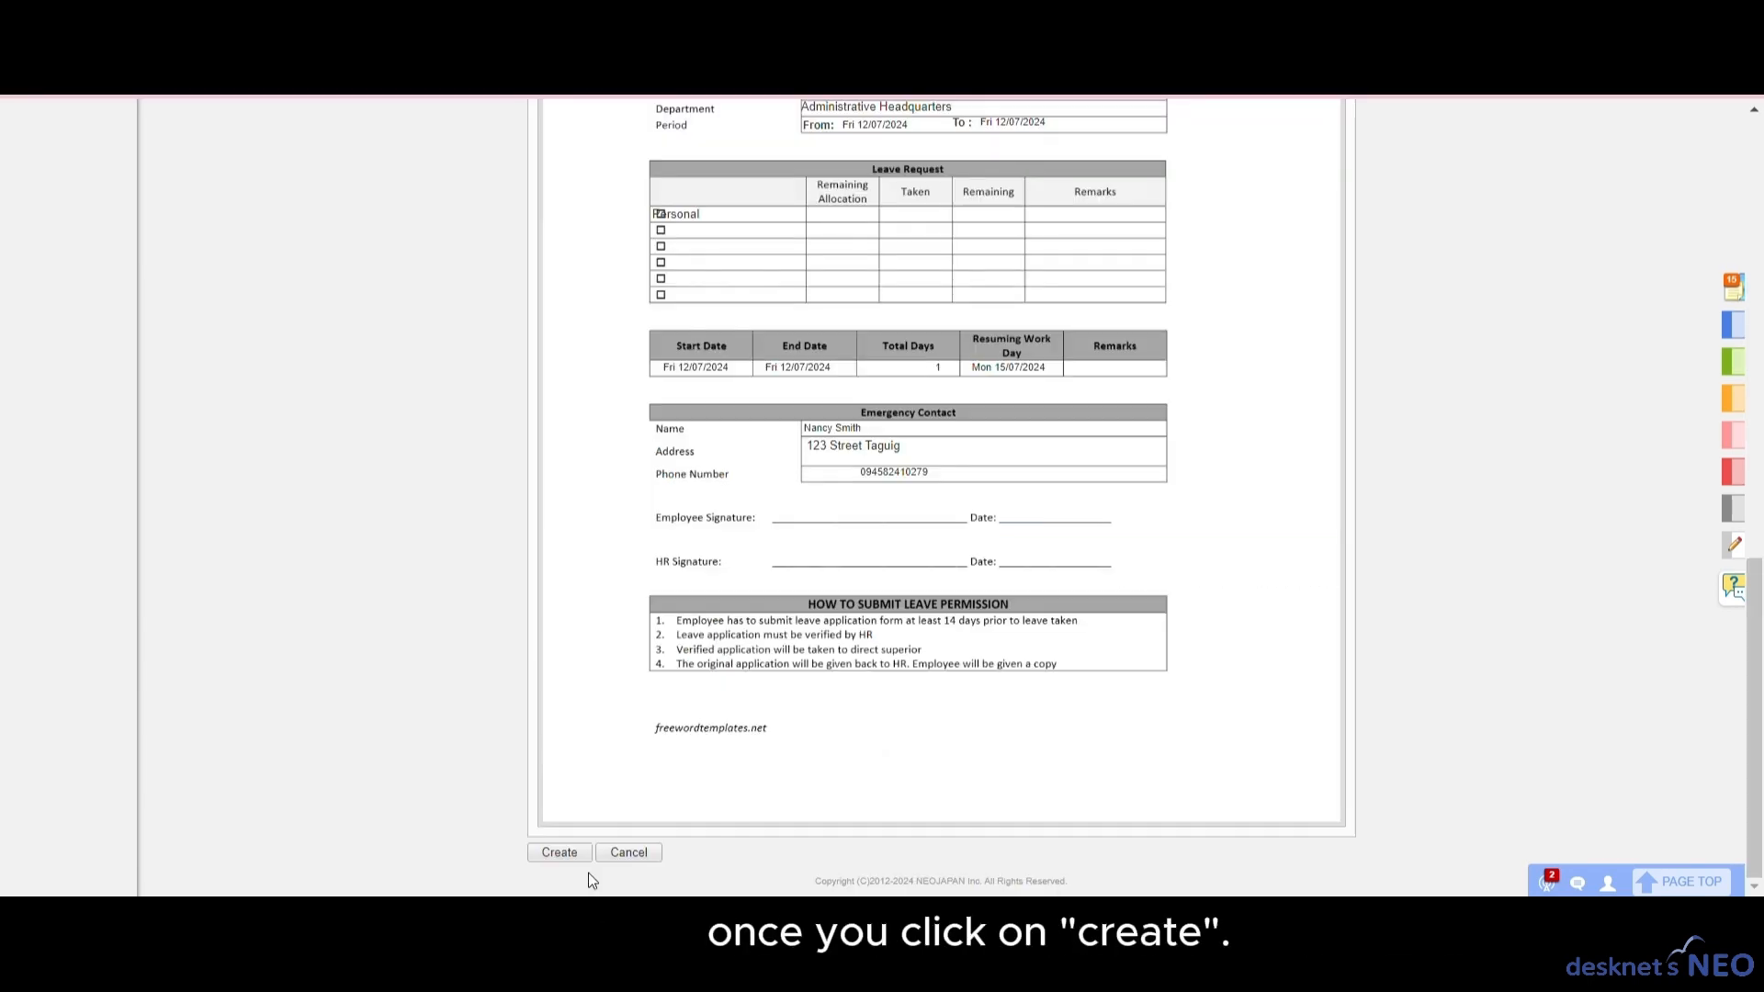
left_click(577, 854)
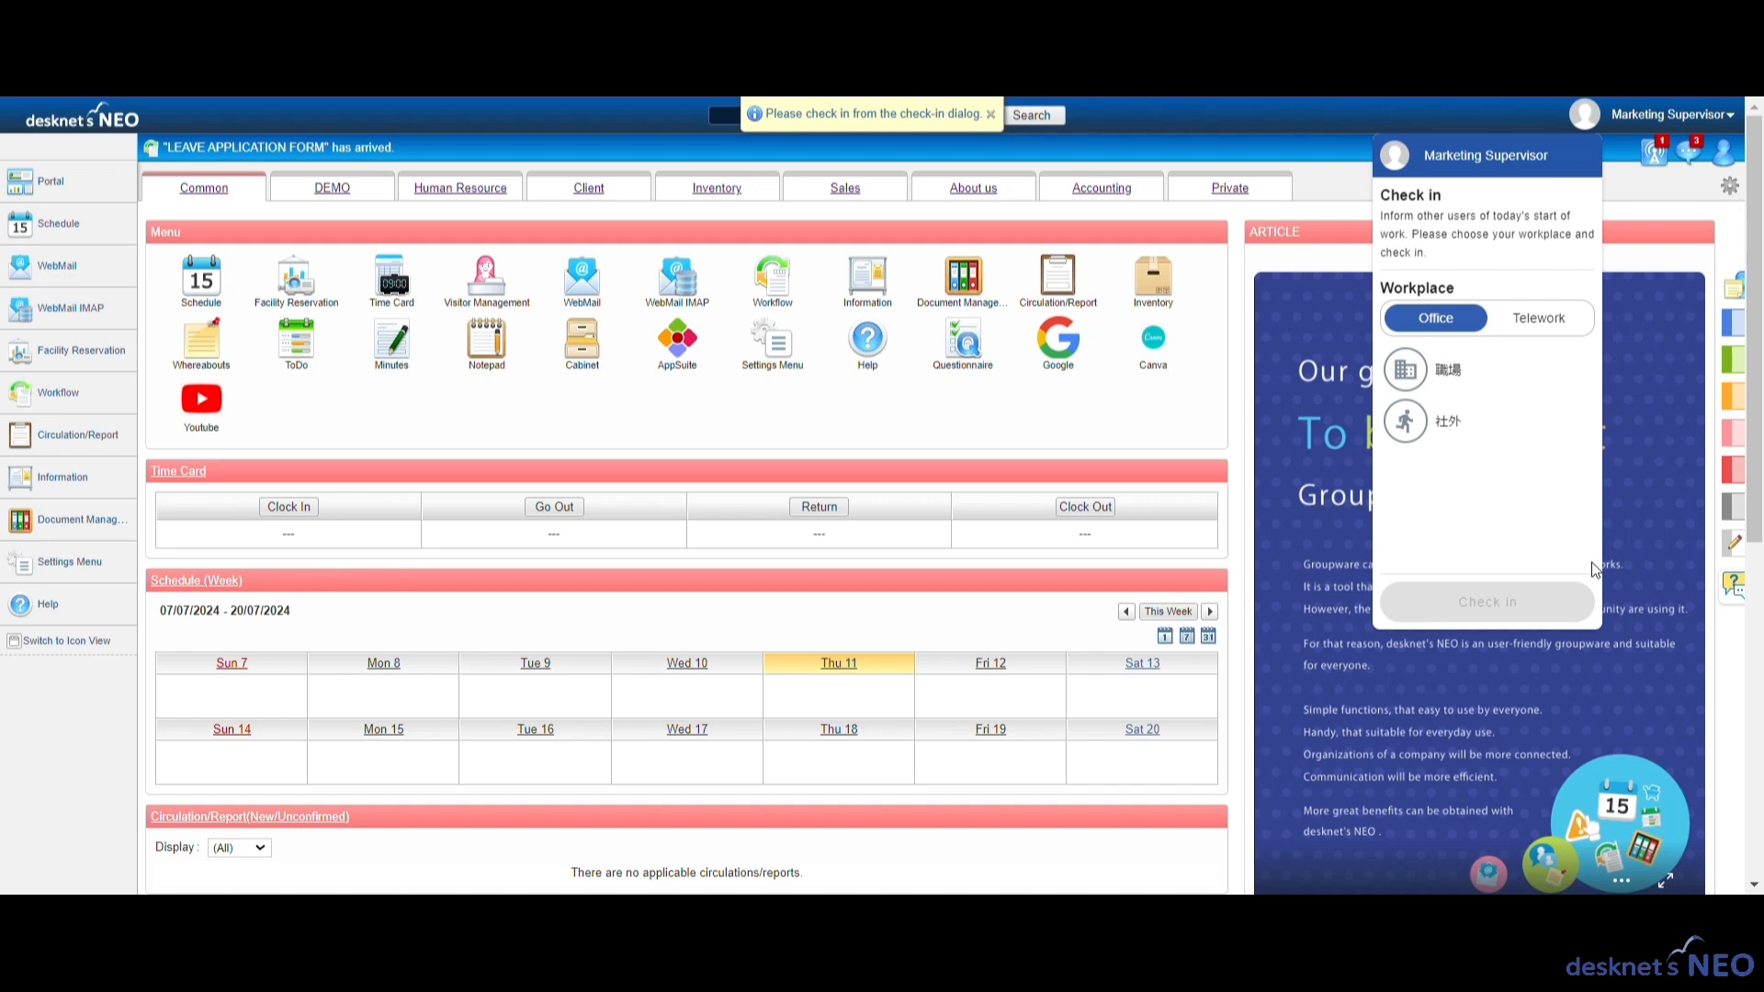
As Marketing Supervisor, open the LEAVE APPLICATION FORM from the workflow announcement and go to its authorization section.
left_click(396, 154)
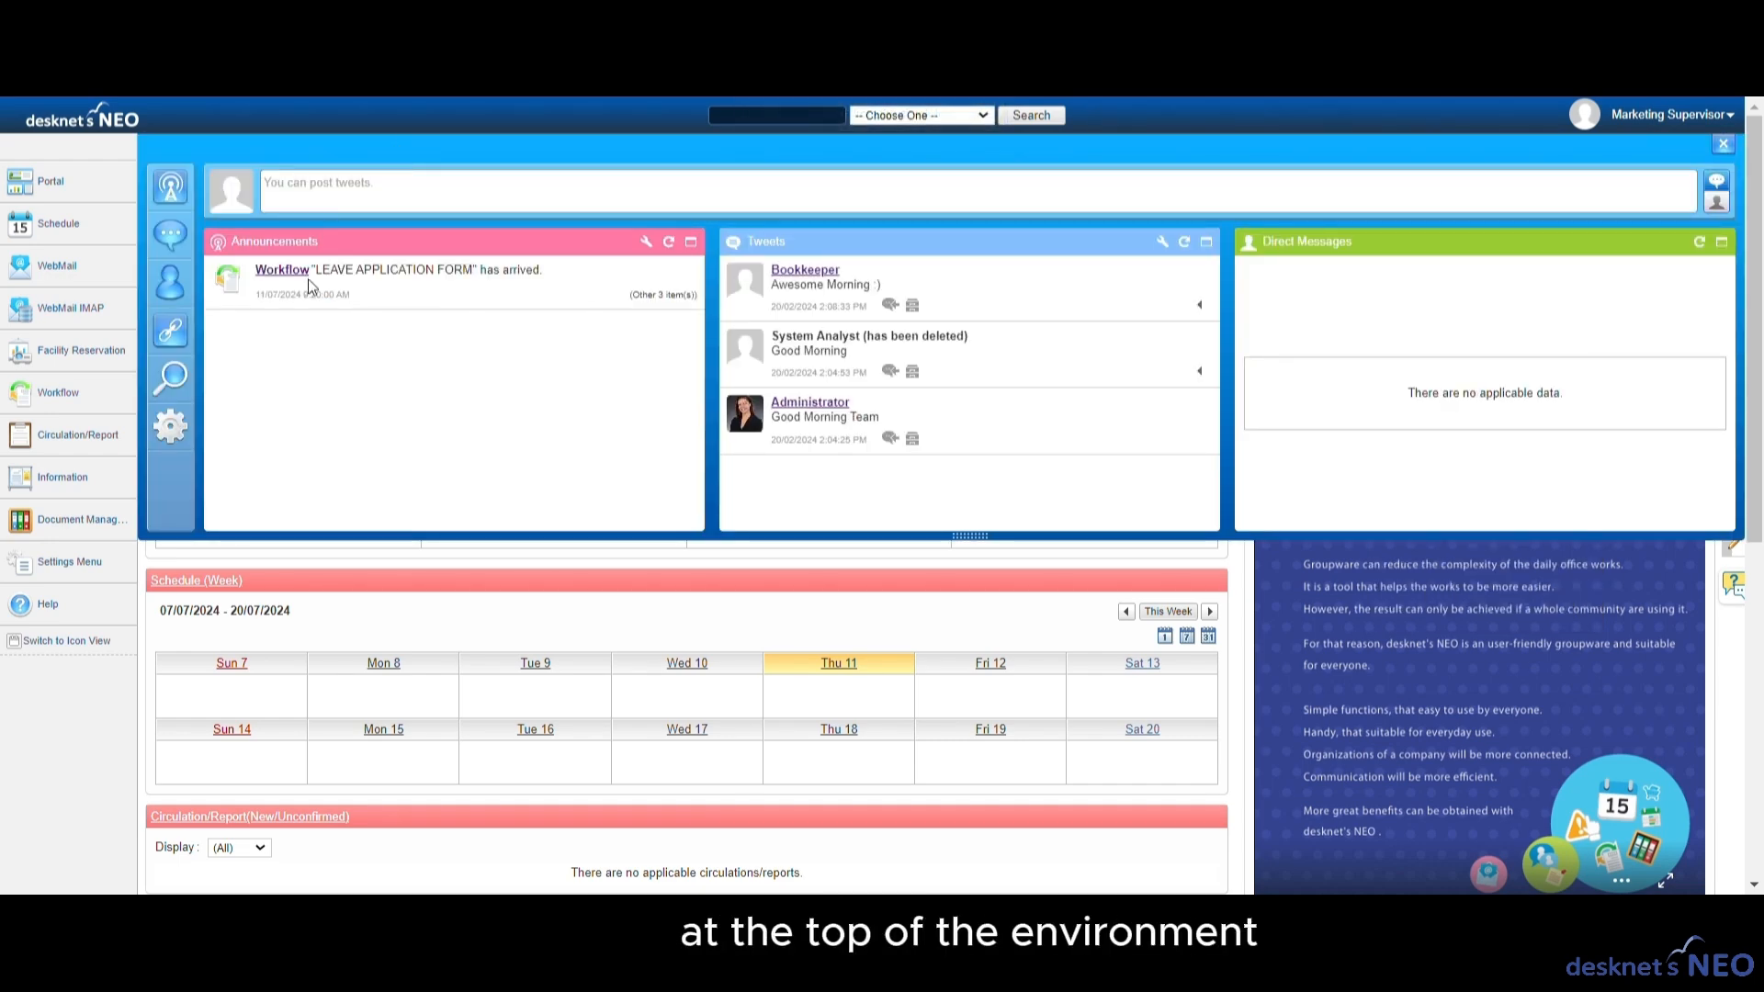
left_click(313, 271)
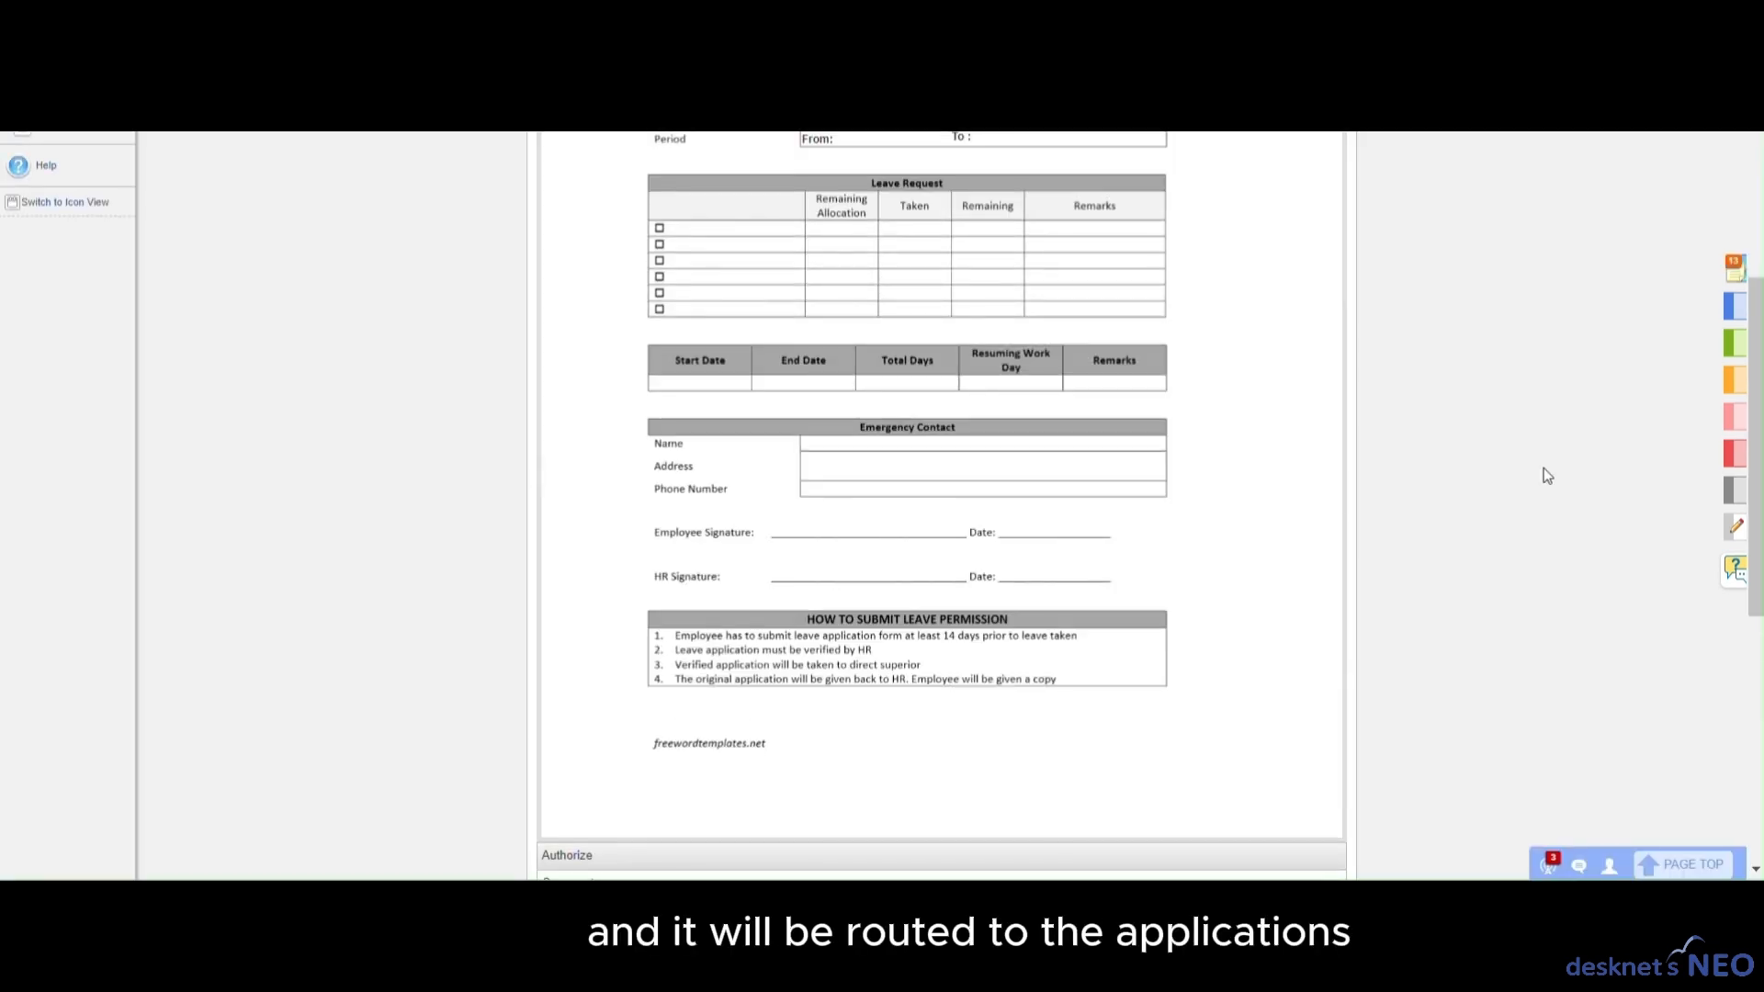
scroll(1544, 474, "down", 6)
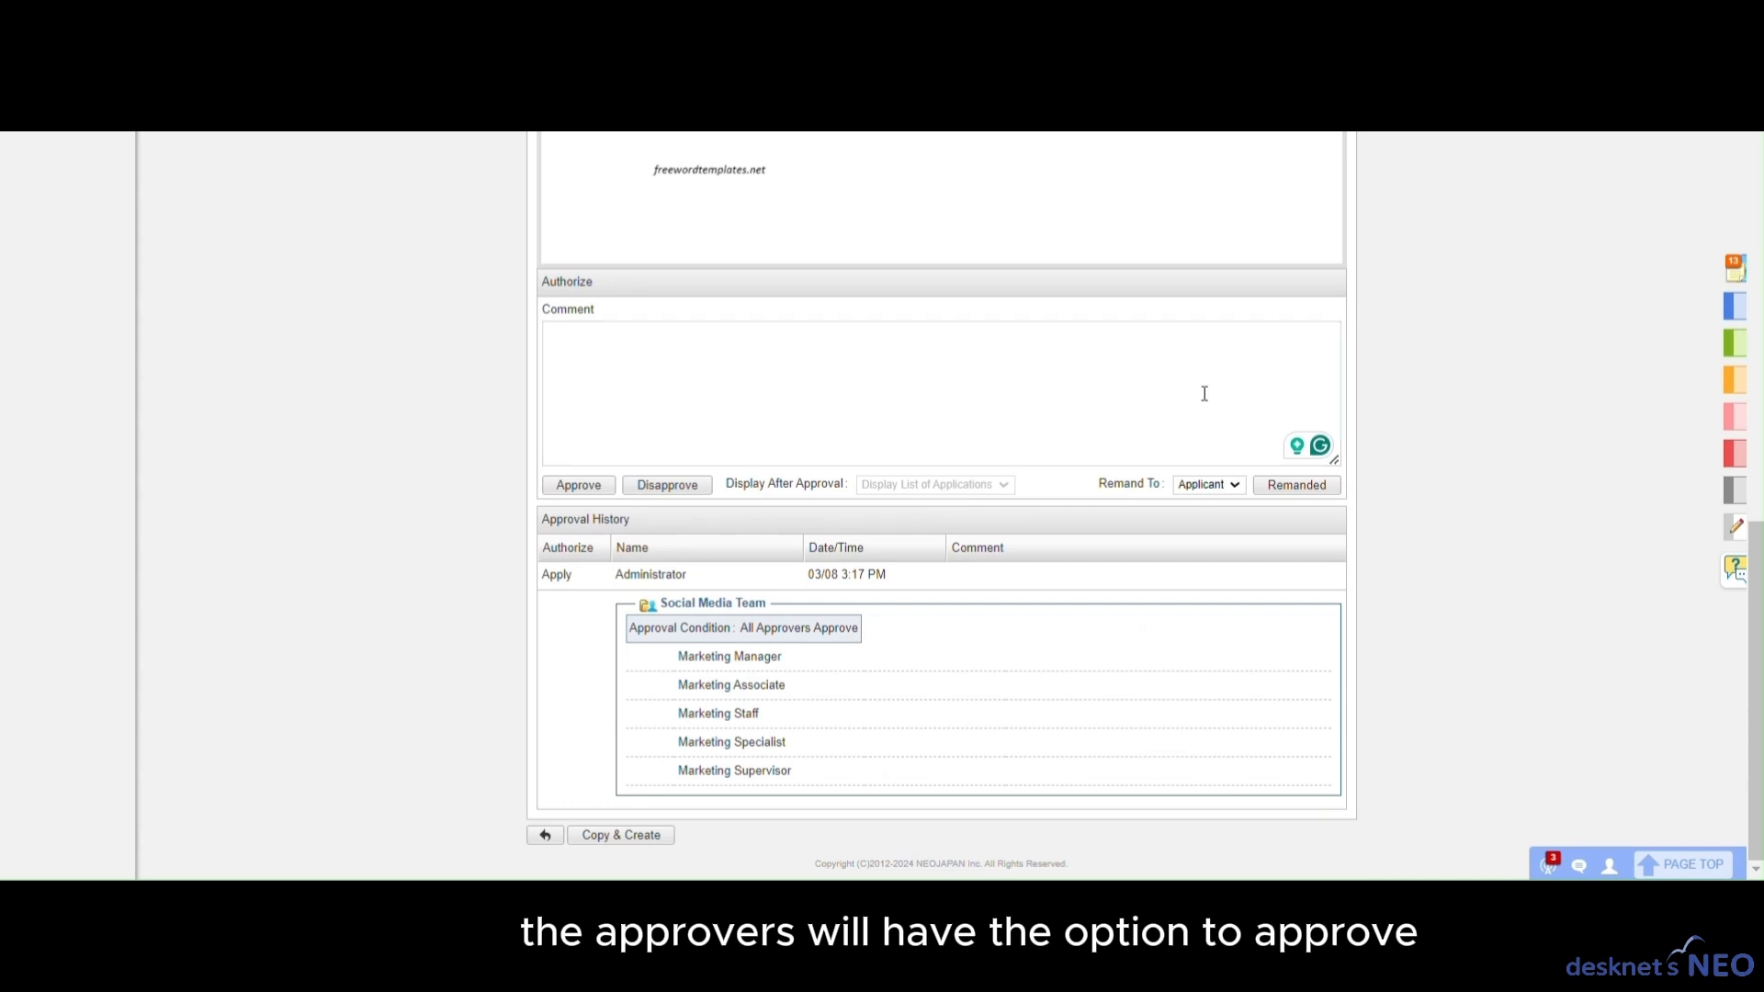
Remand the application to the applicant with the comment "Missing Information. Kindly indicate when you are going to return to work.".
left_click(642, 358)
type("Missing Information. Kindly indicate when you are going to return to work.")
left_click(1087, 169)
left_click(1293, 487)
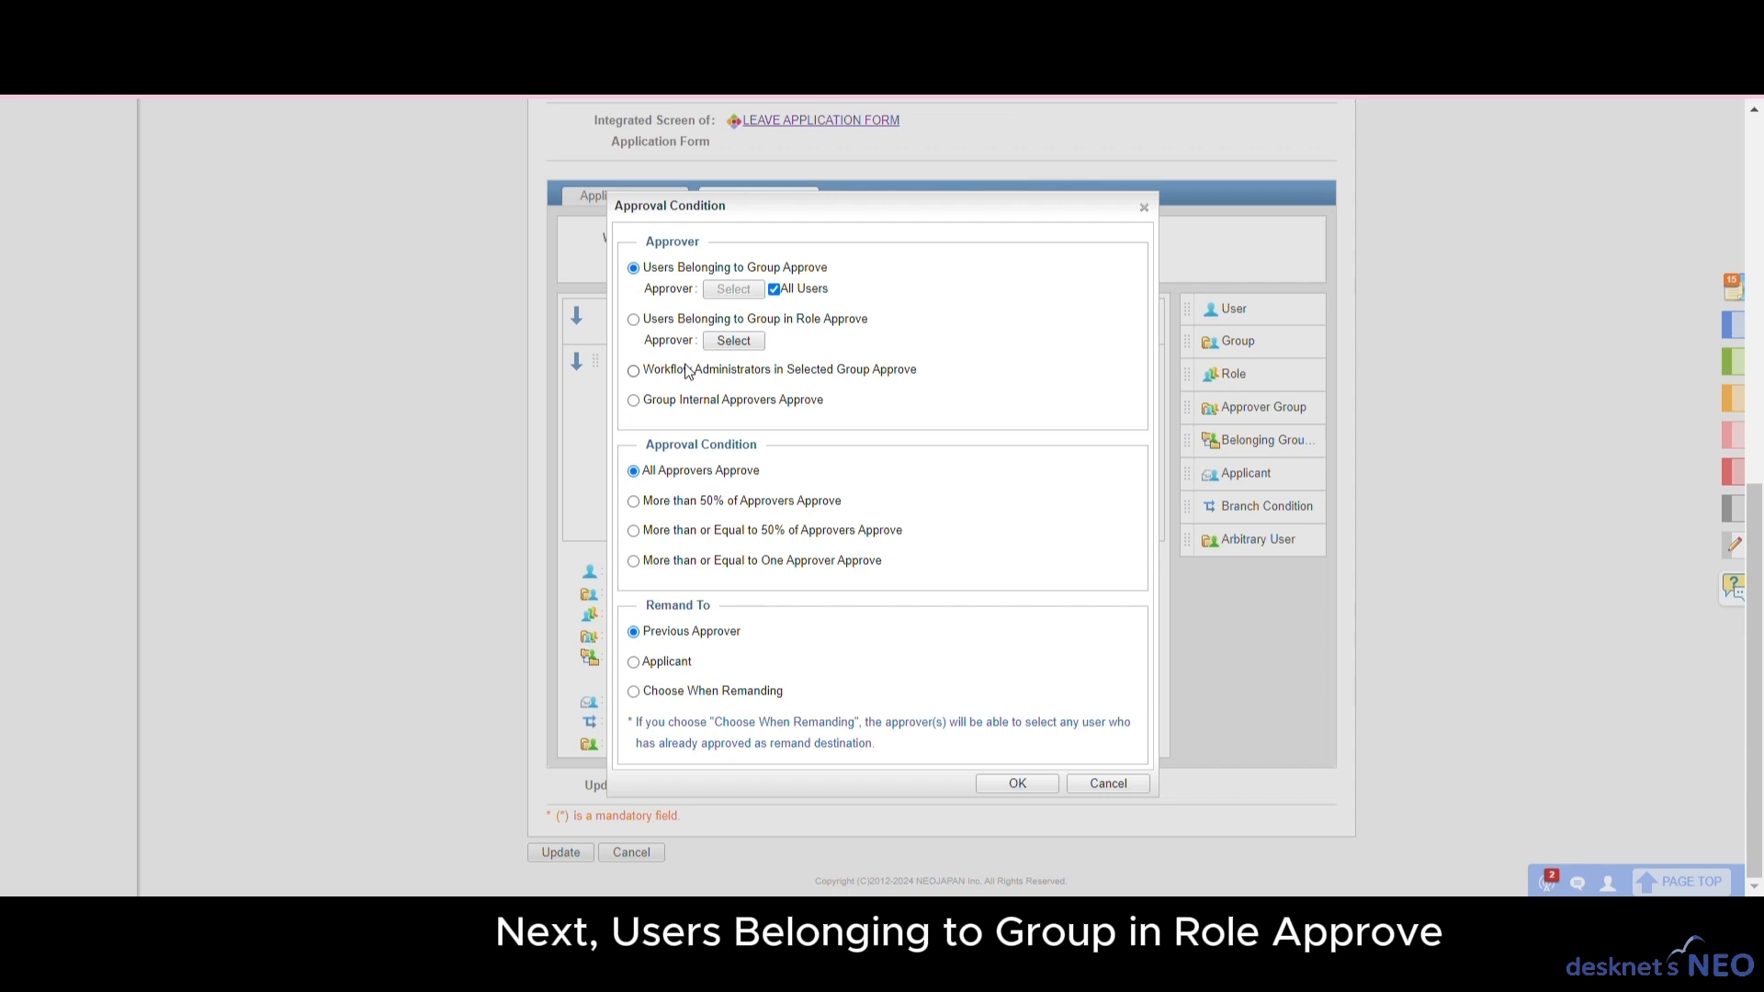
Try Users Belonging to Group in Role Approve as the approver option for the Marketing Department step.
left_click(633, 321)
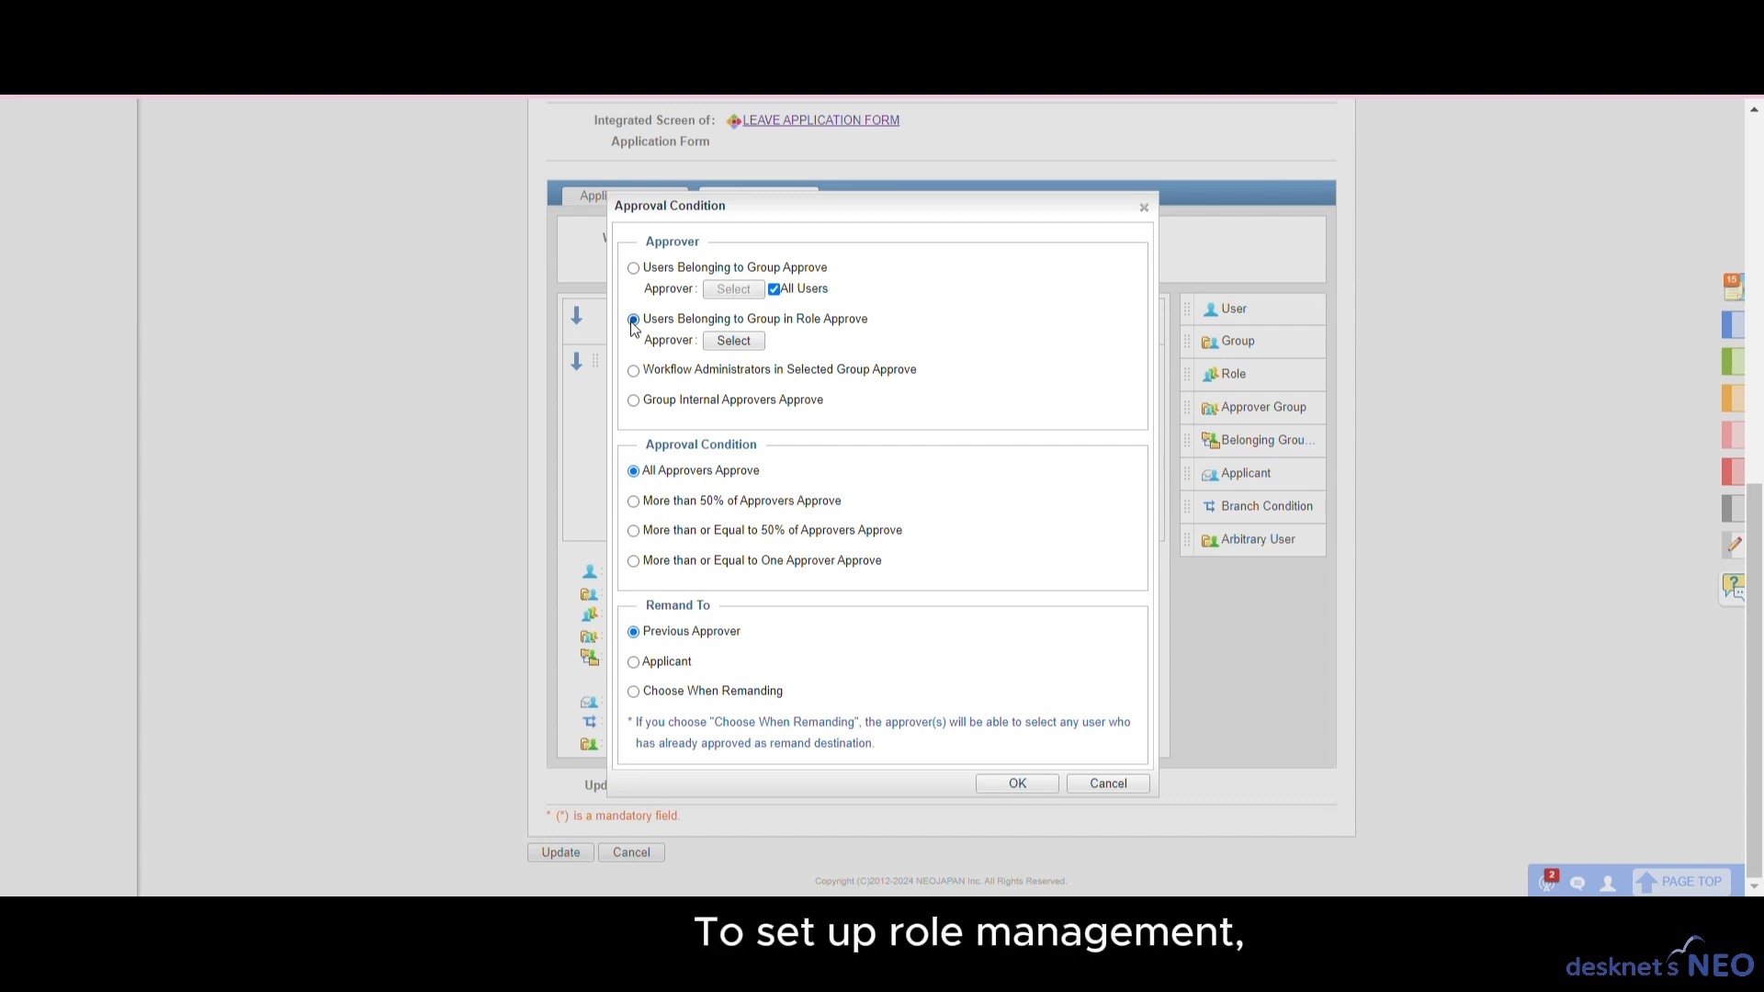
left_click(1108, 782)
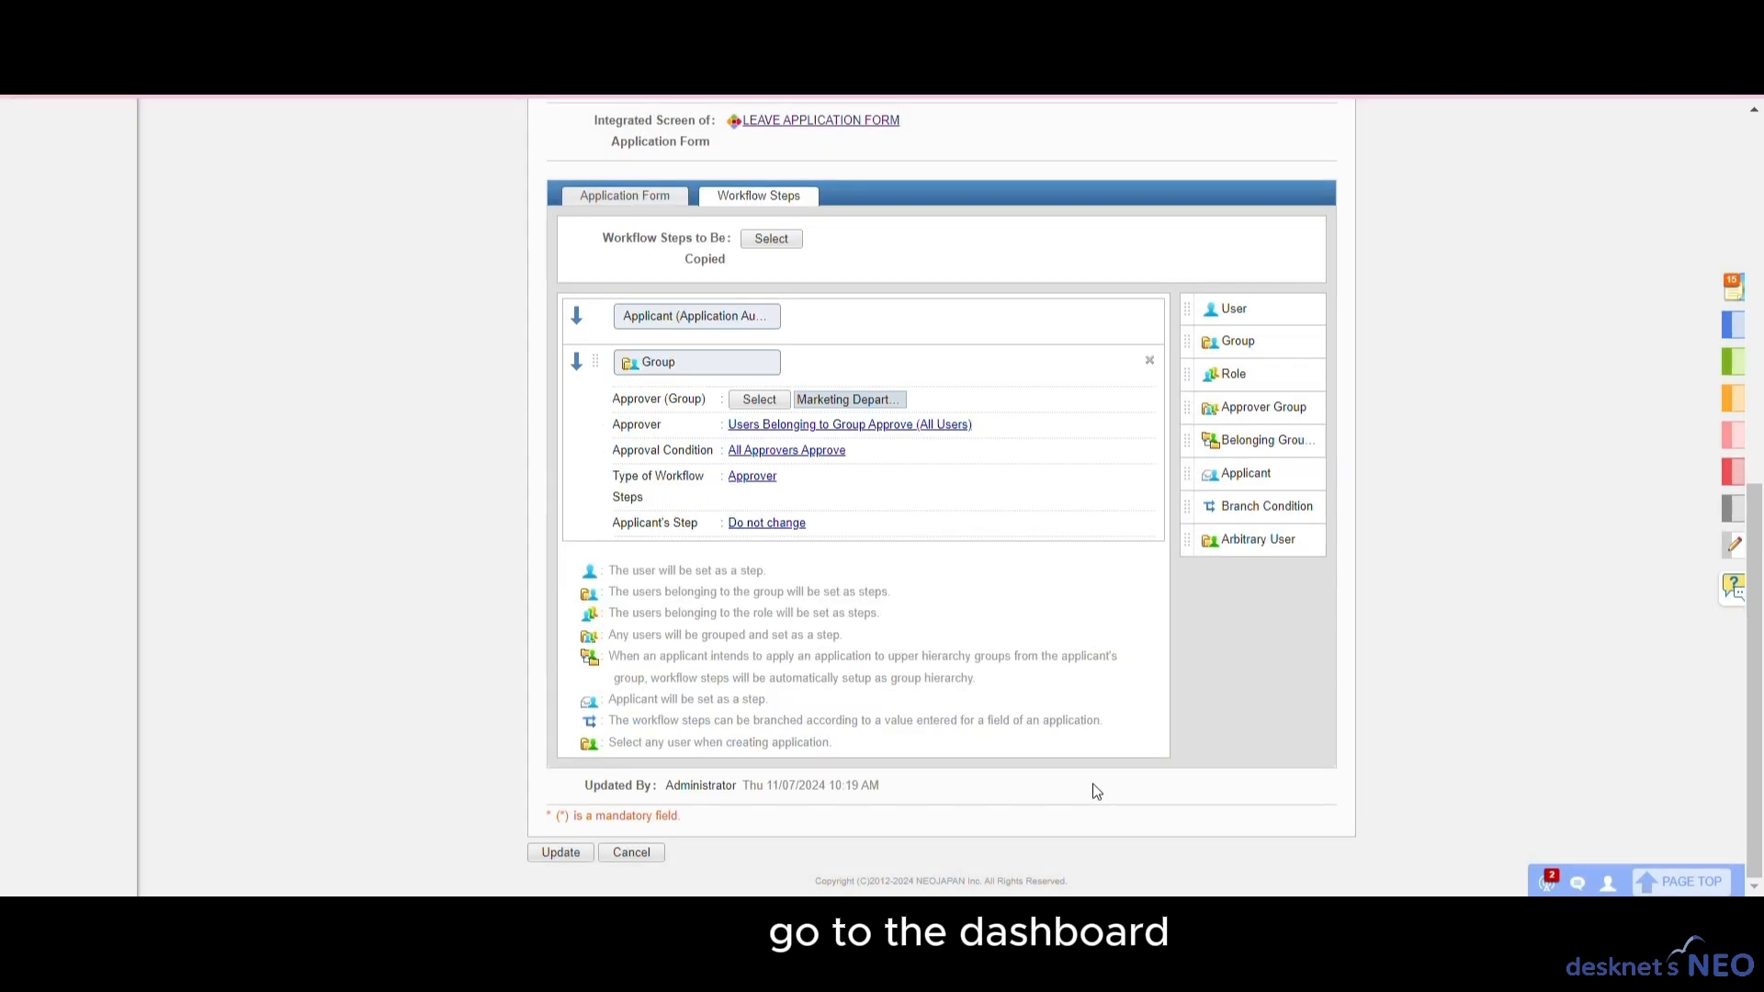
scroll(447, 459, "up", 6)
scroll(446, 453, "up", 5)
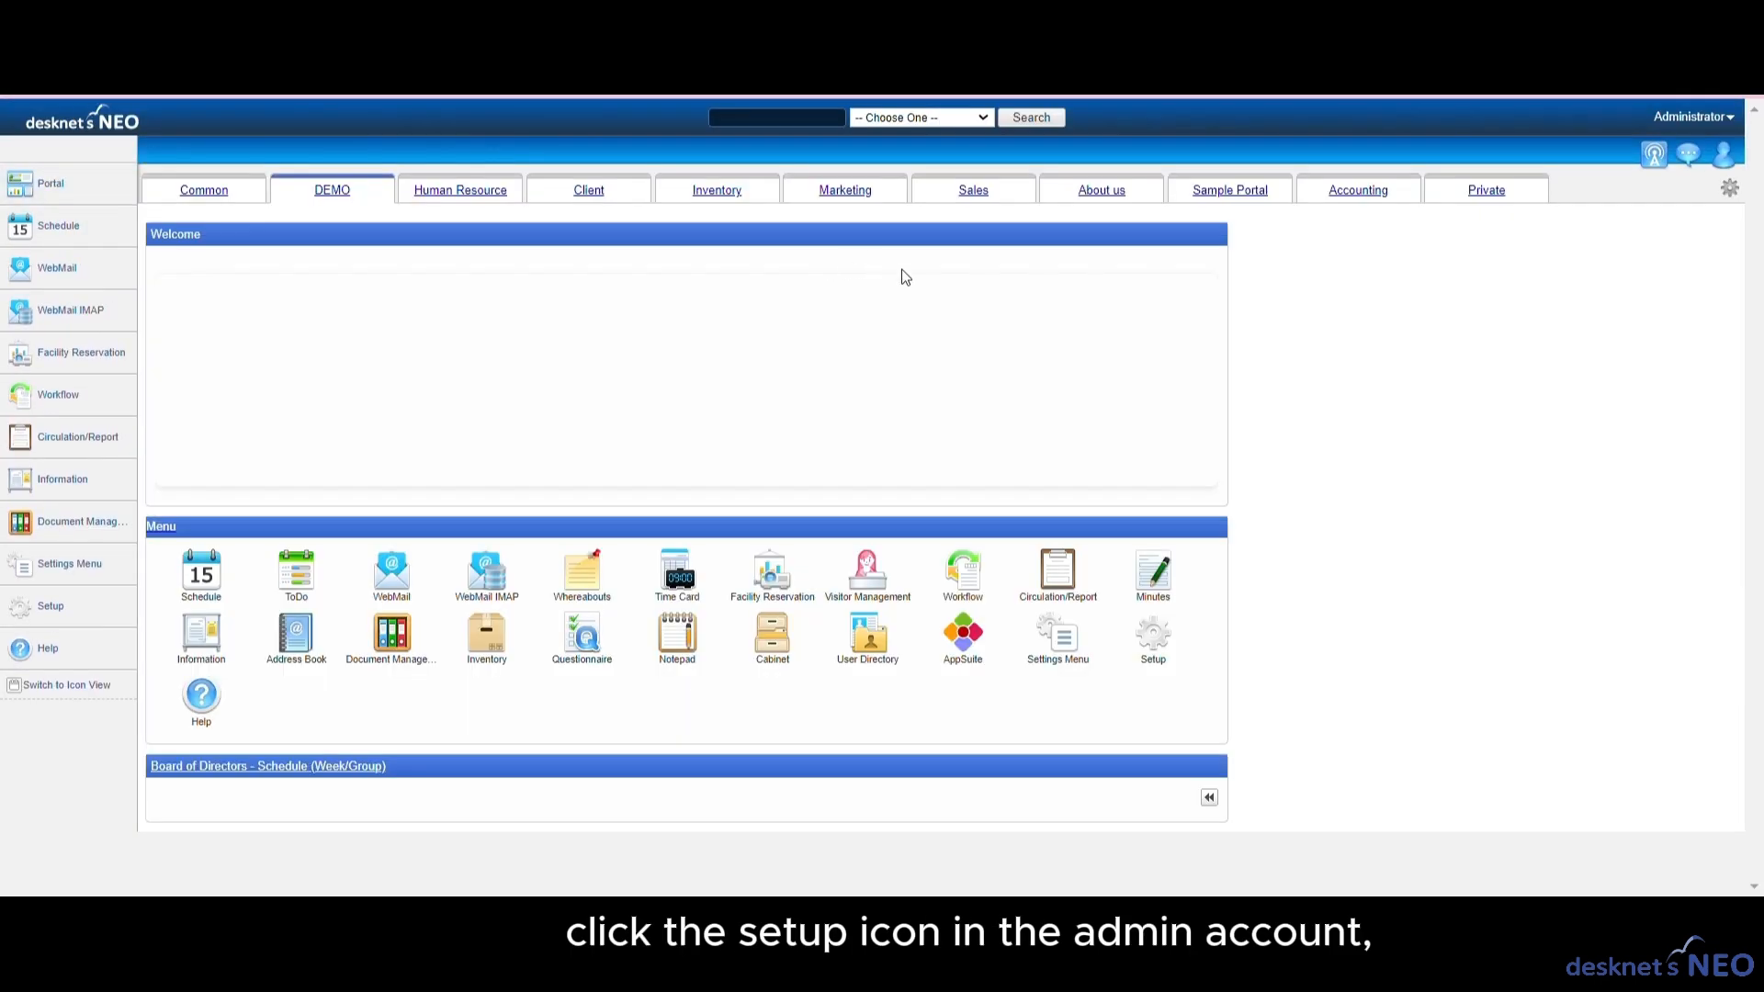
Open Role Management in the system setup and start a new role named Managers.
left_click(1154, 641)
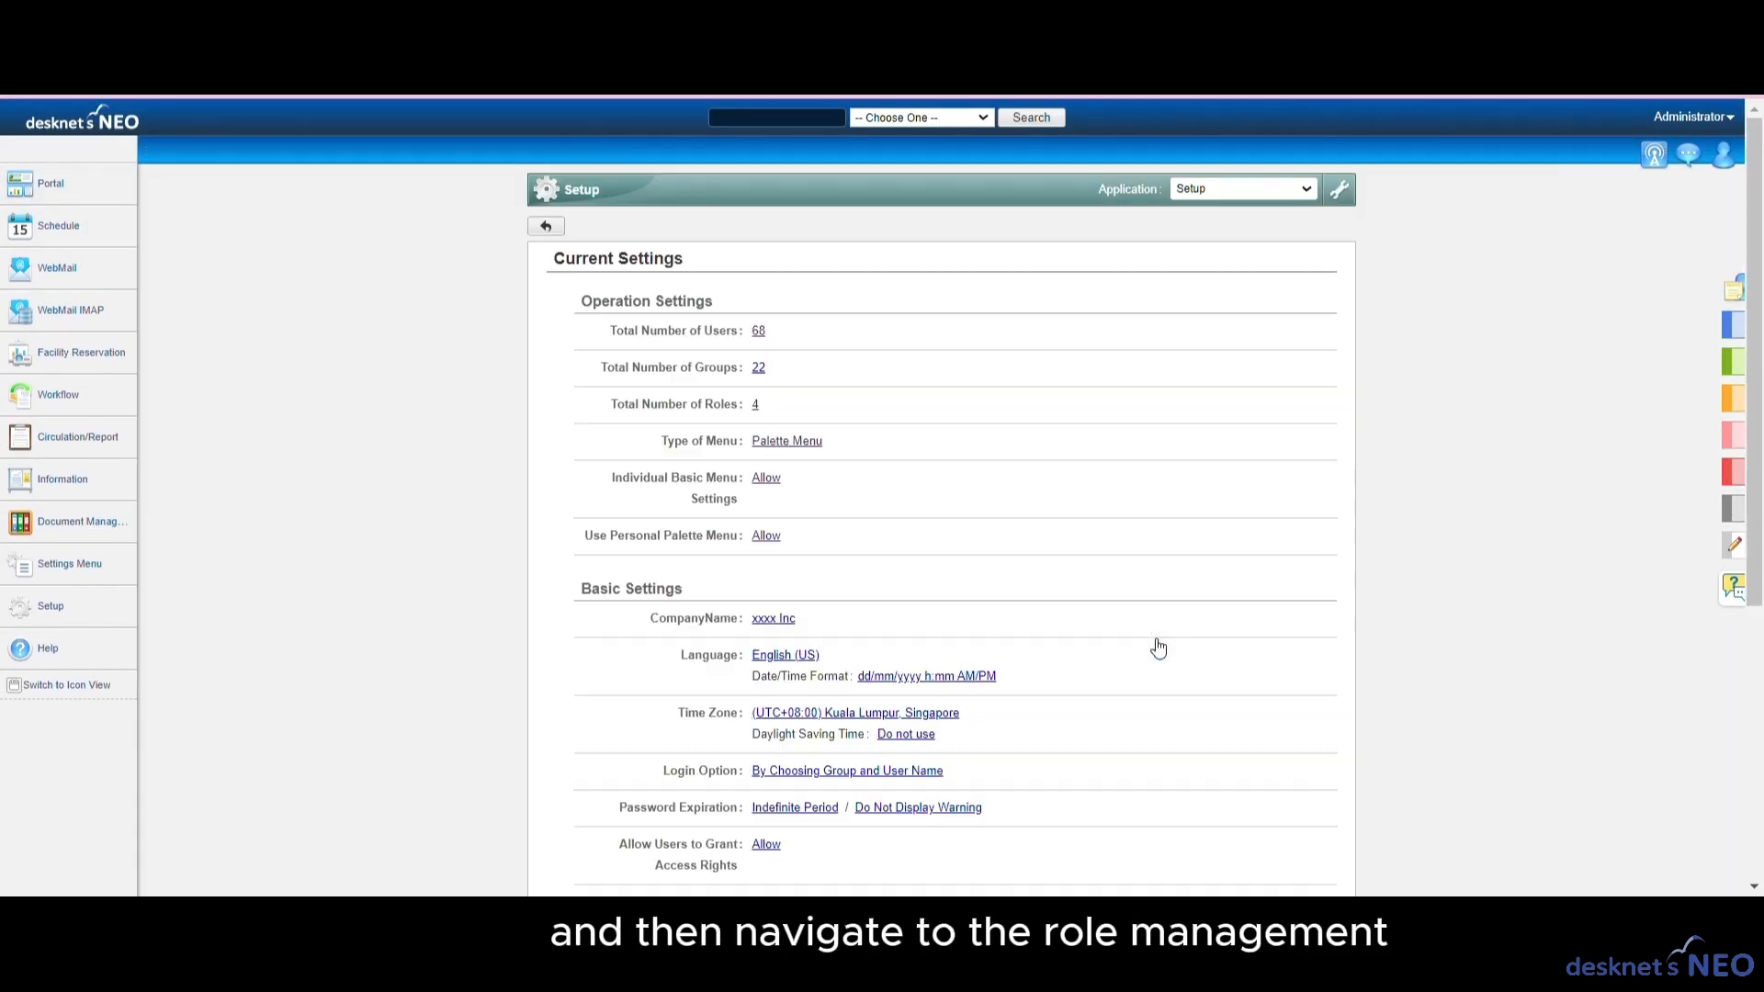
left_click(1338, 189)
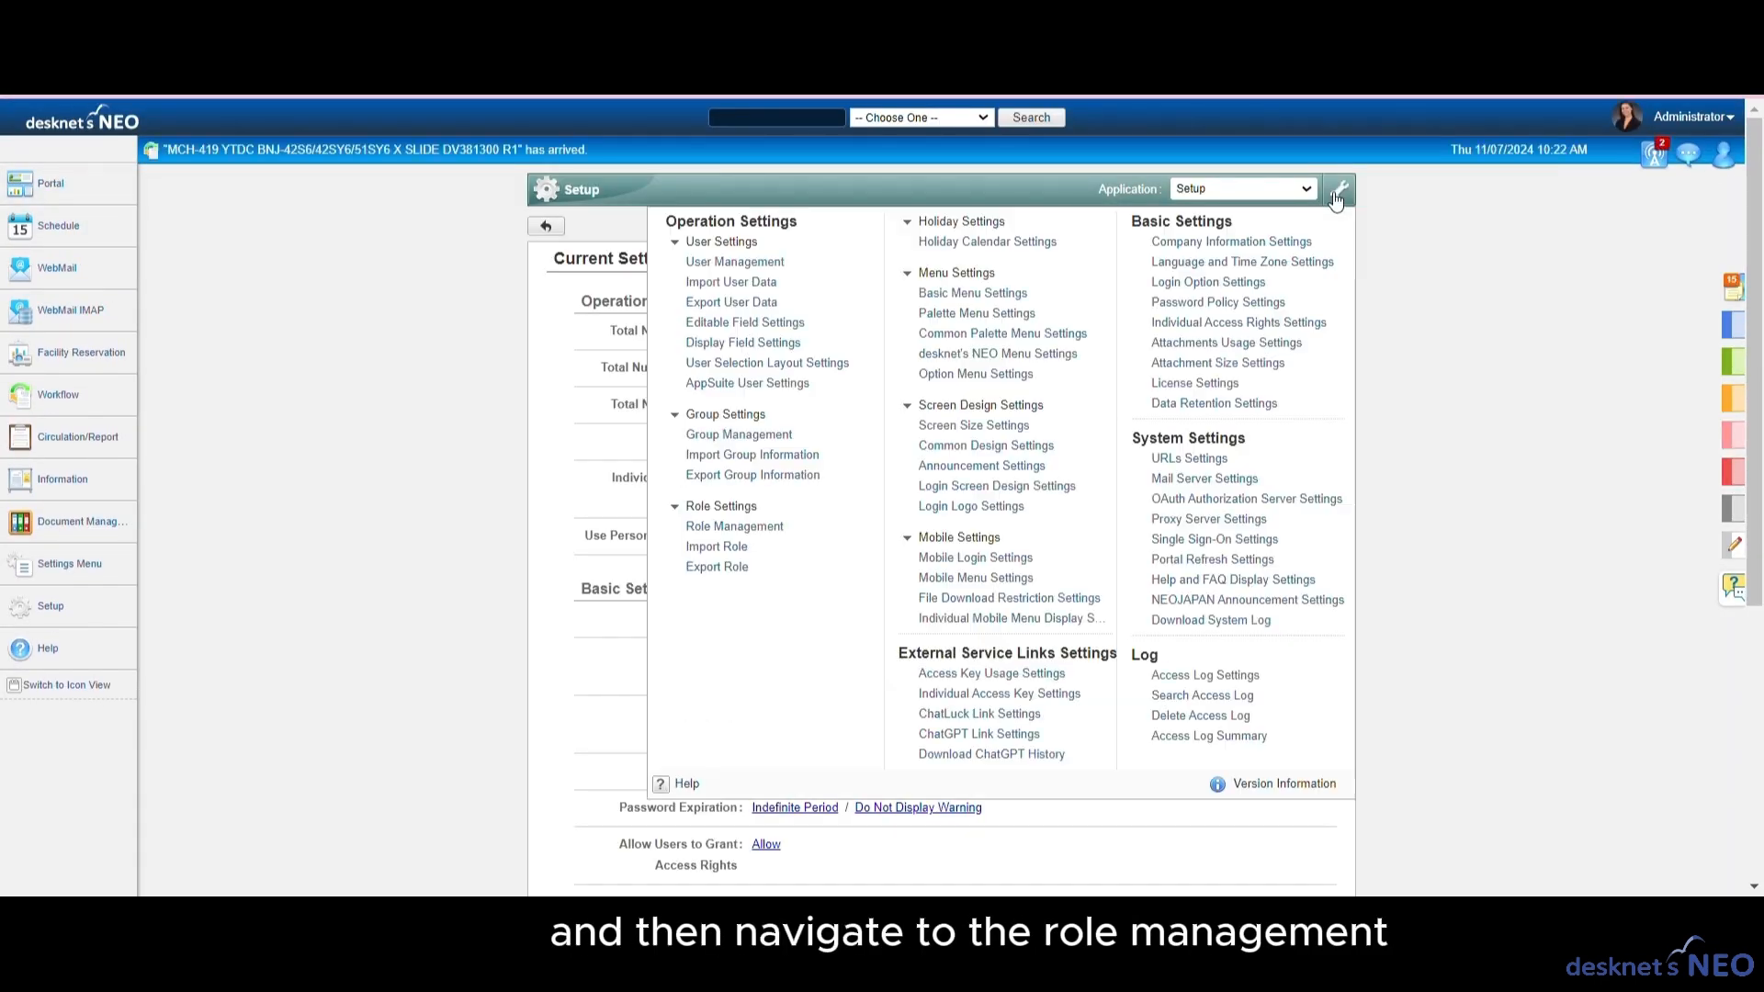
left_click(699, 529)
left_click(623, 232)
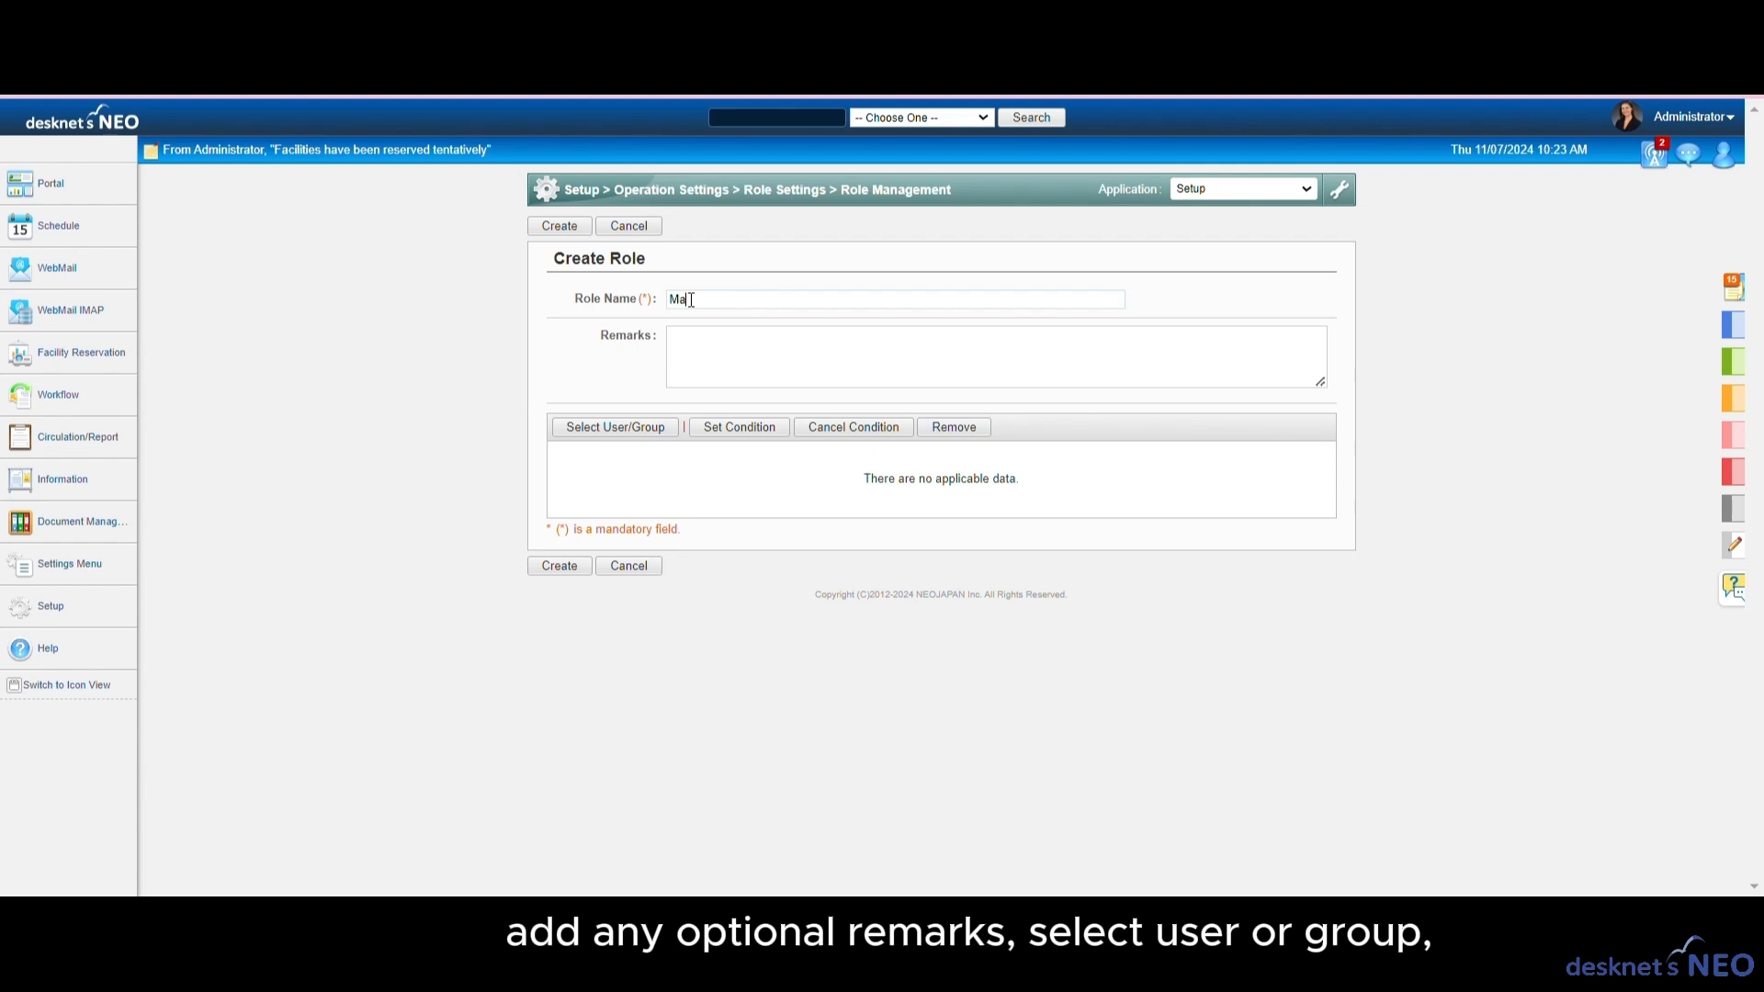
type("gers")
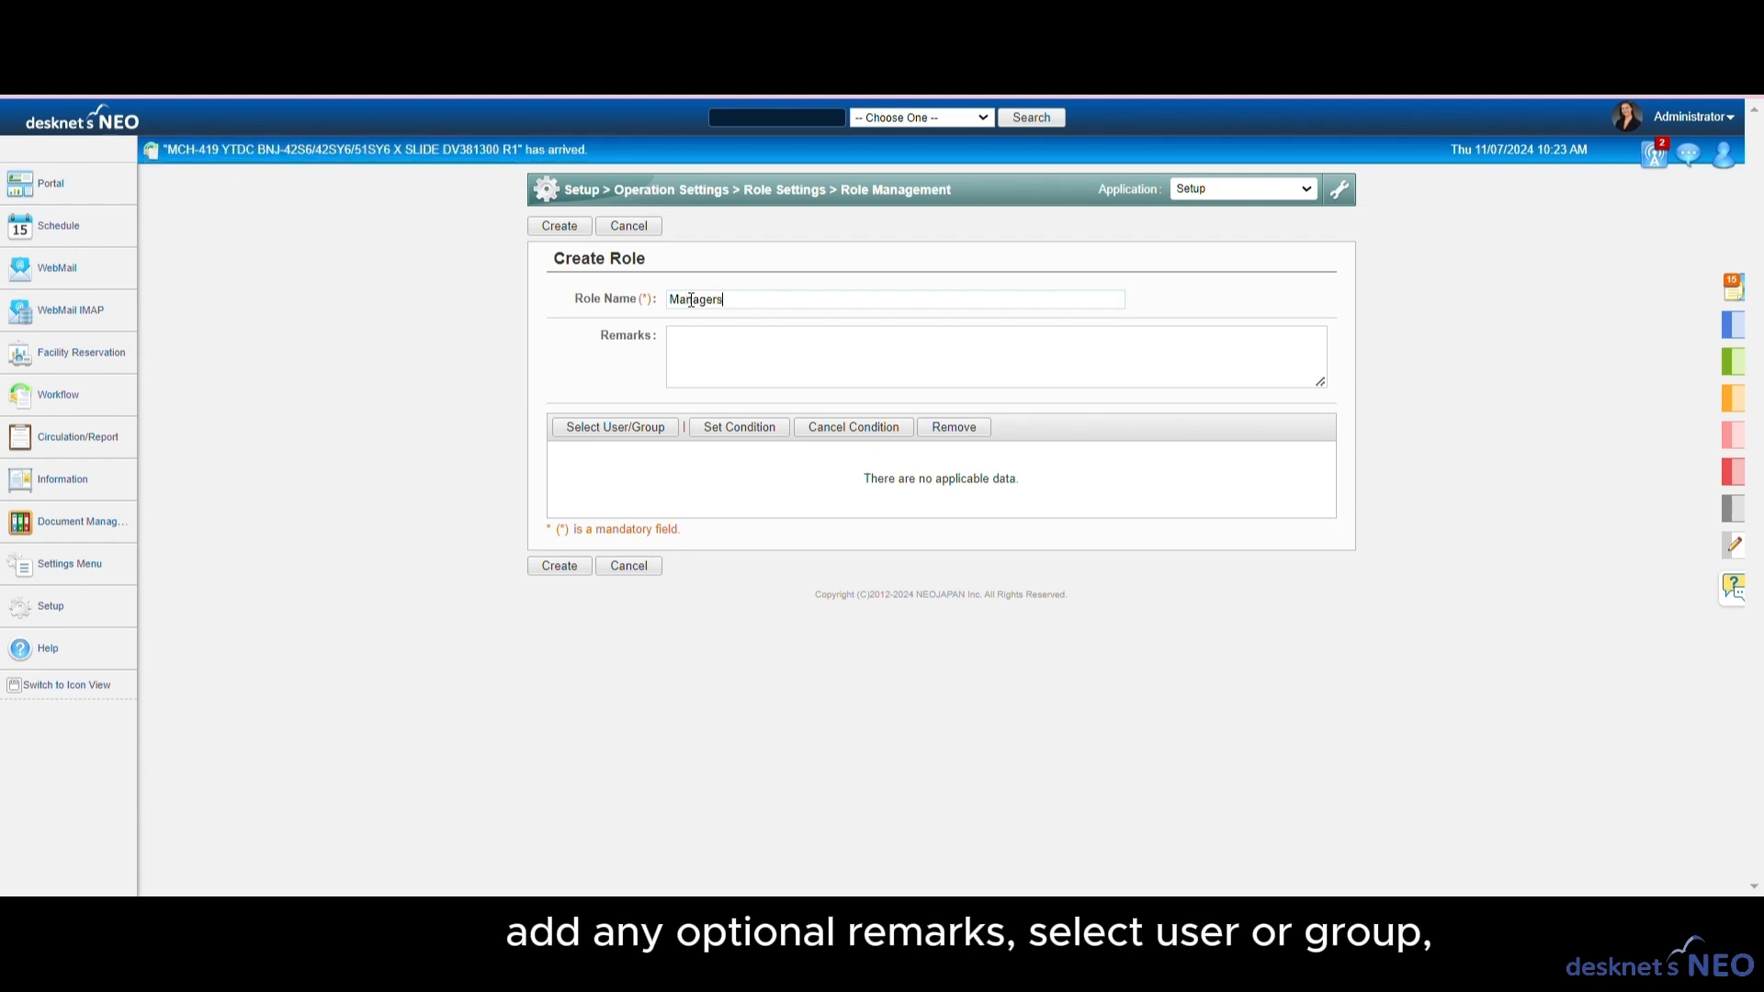
Add the Accounting, Program, Project, Offshore and Onsite Manager users to the Managers role and save it.
left_click(618, 428)
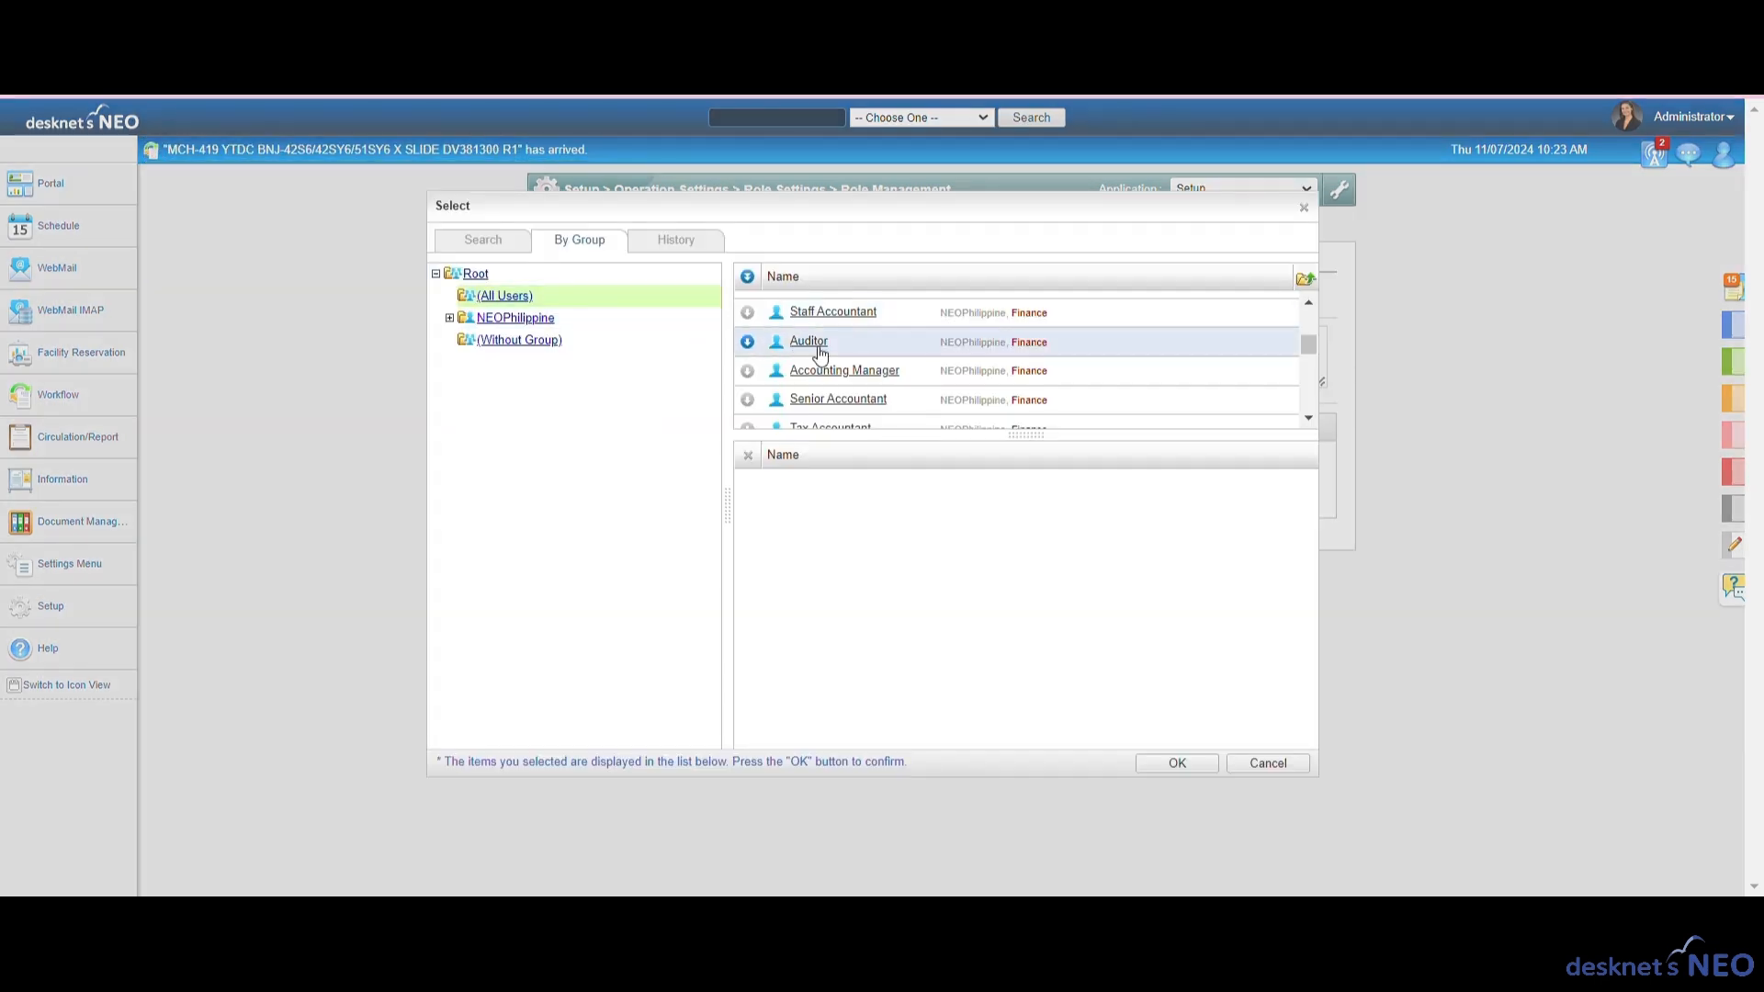
left_click(846, 381)
scroll(796, 377, "down", 5)
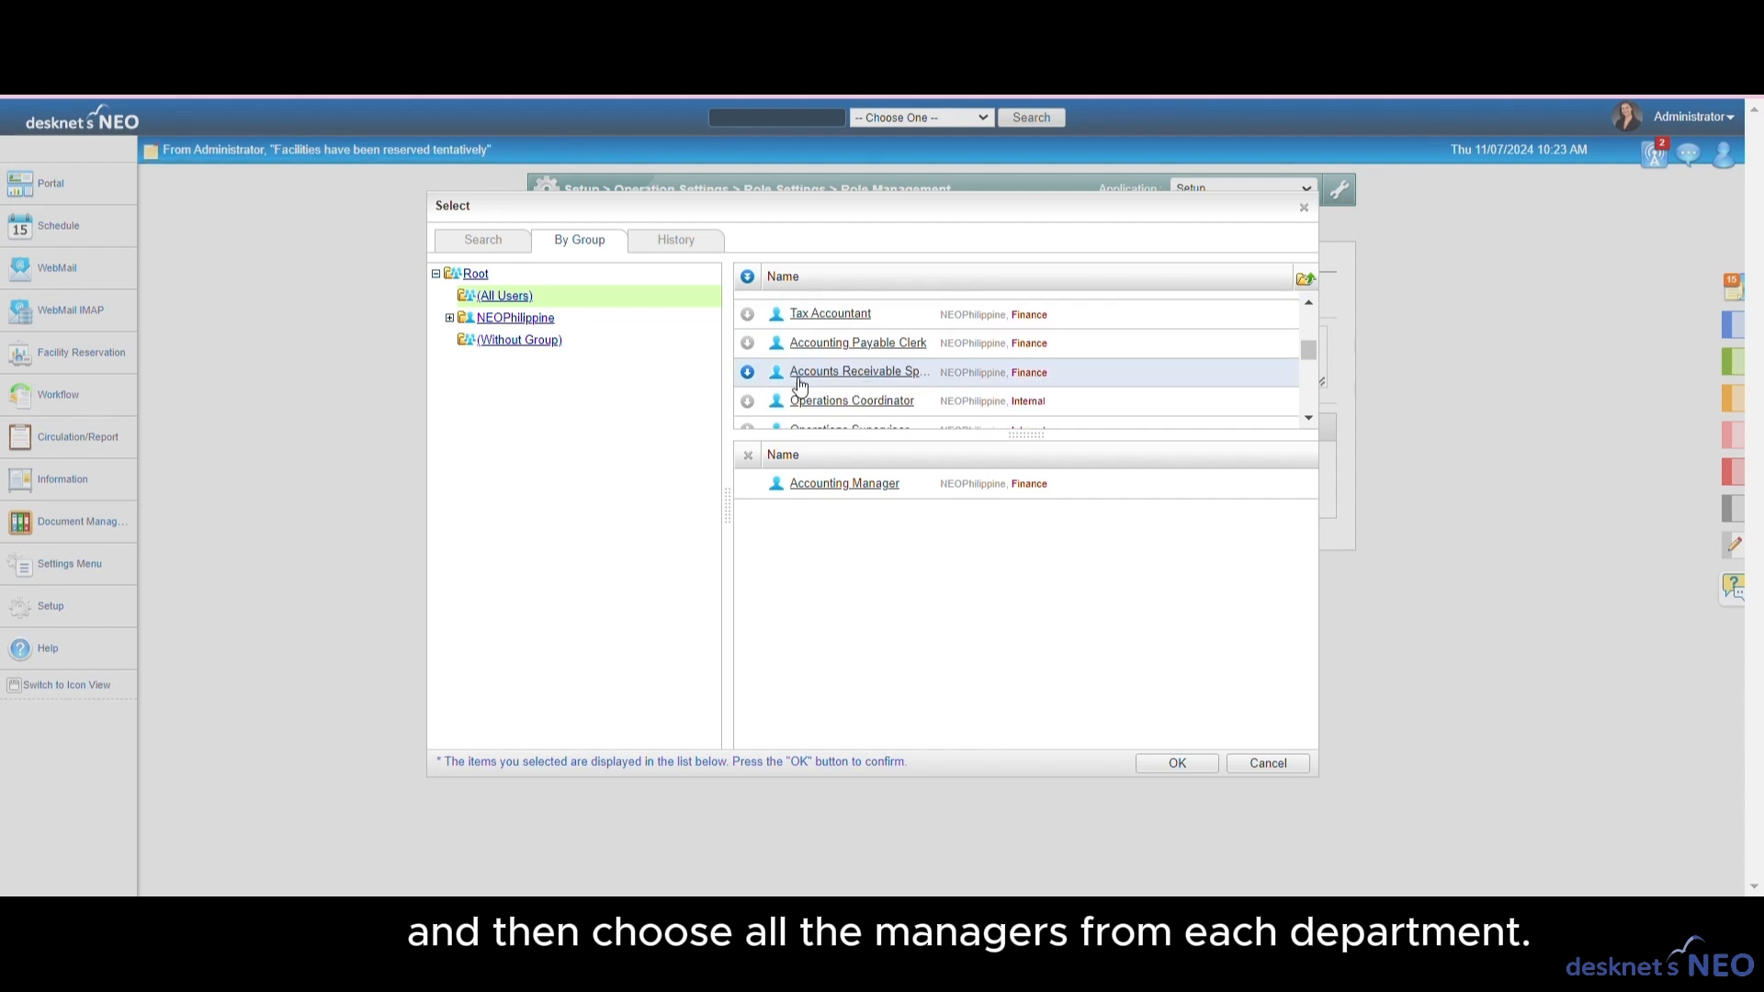
left_click(799, 398)
left_click(795, 373)
scroll(808, 371, "down", 3)
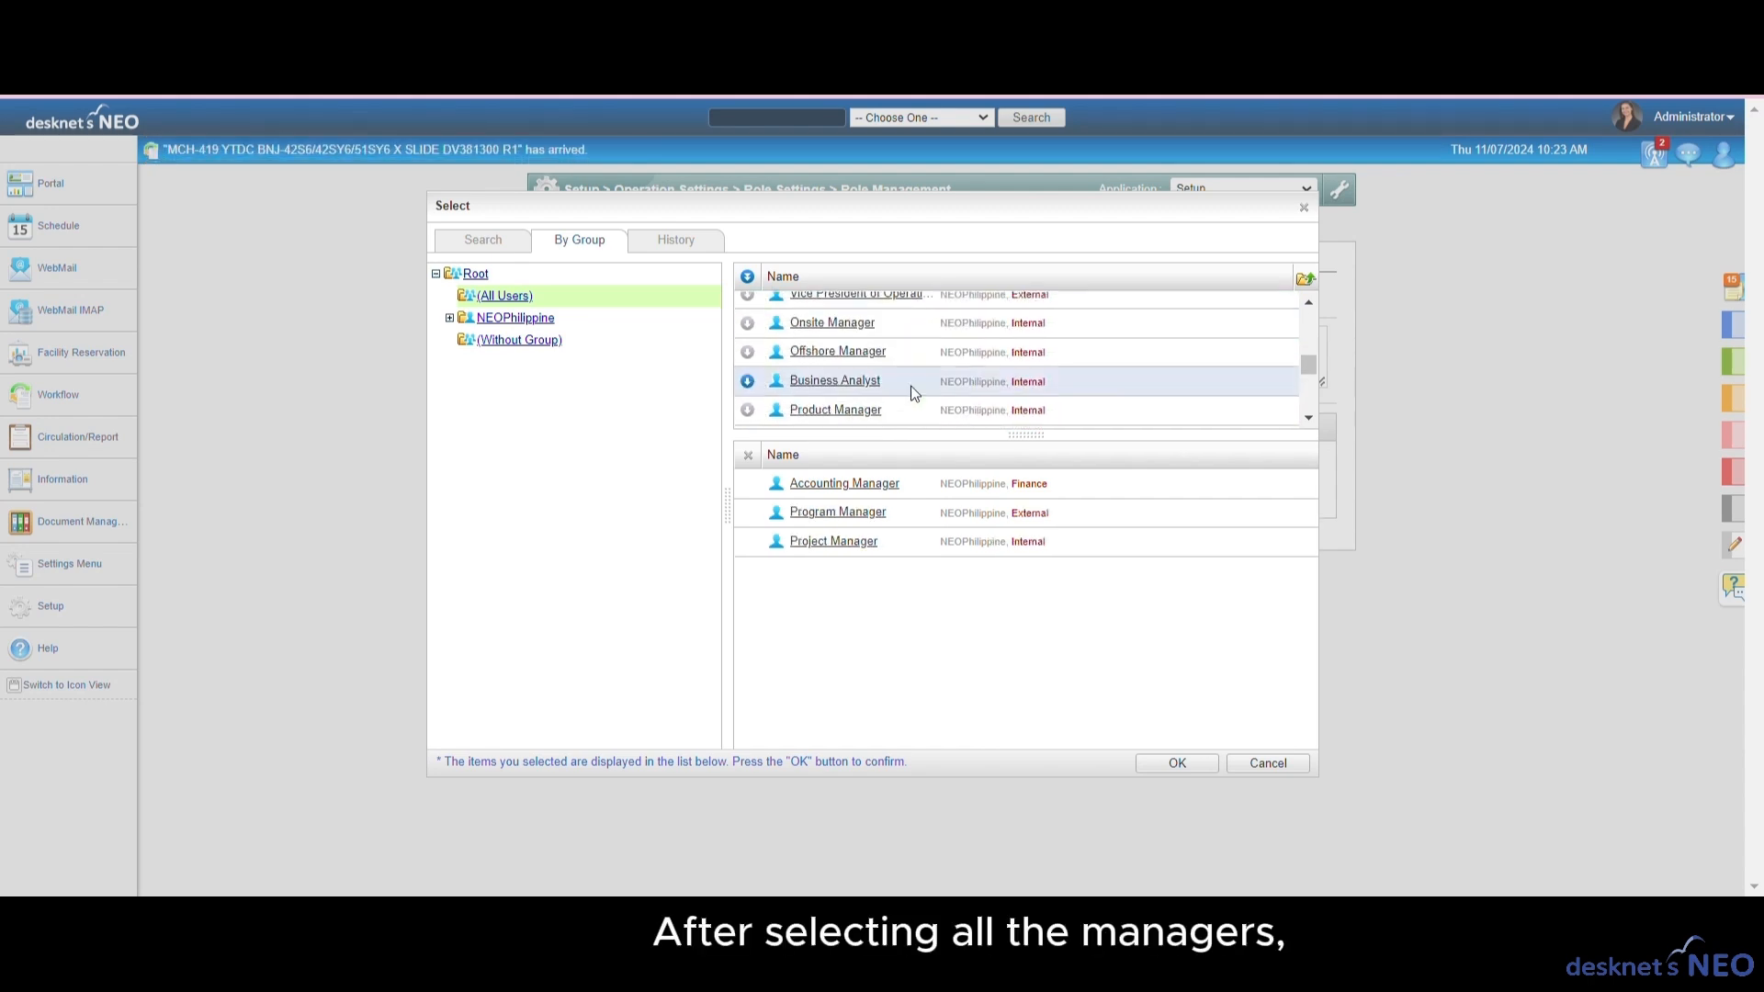
left_click(749, 349)
left_click(748, 319)
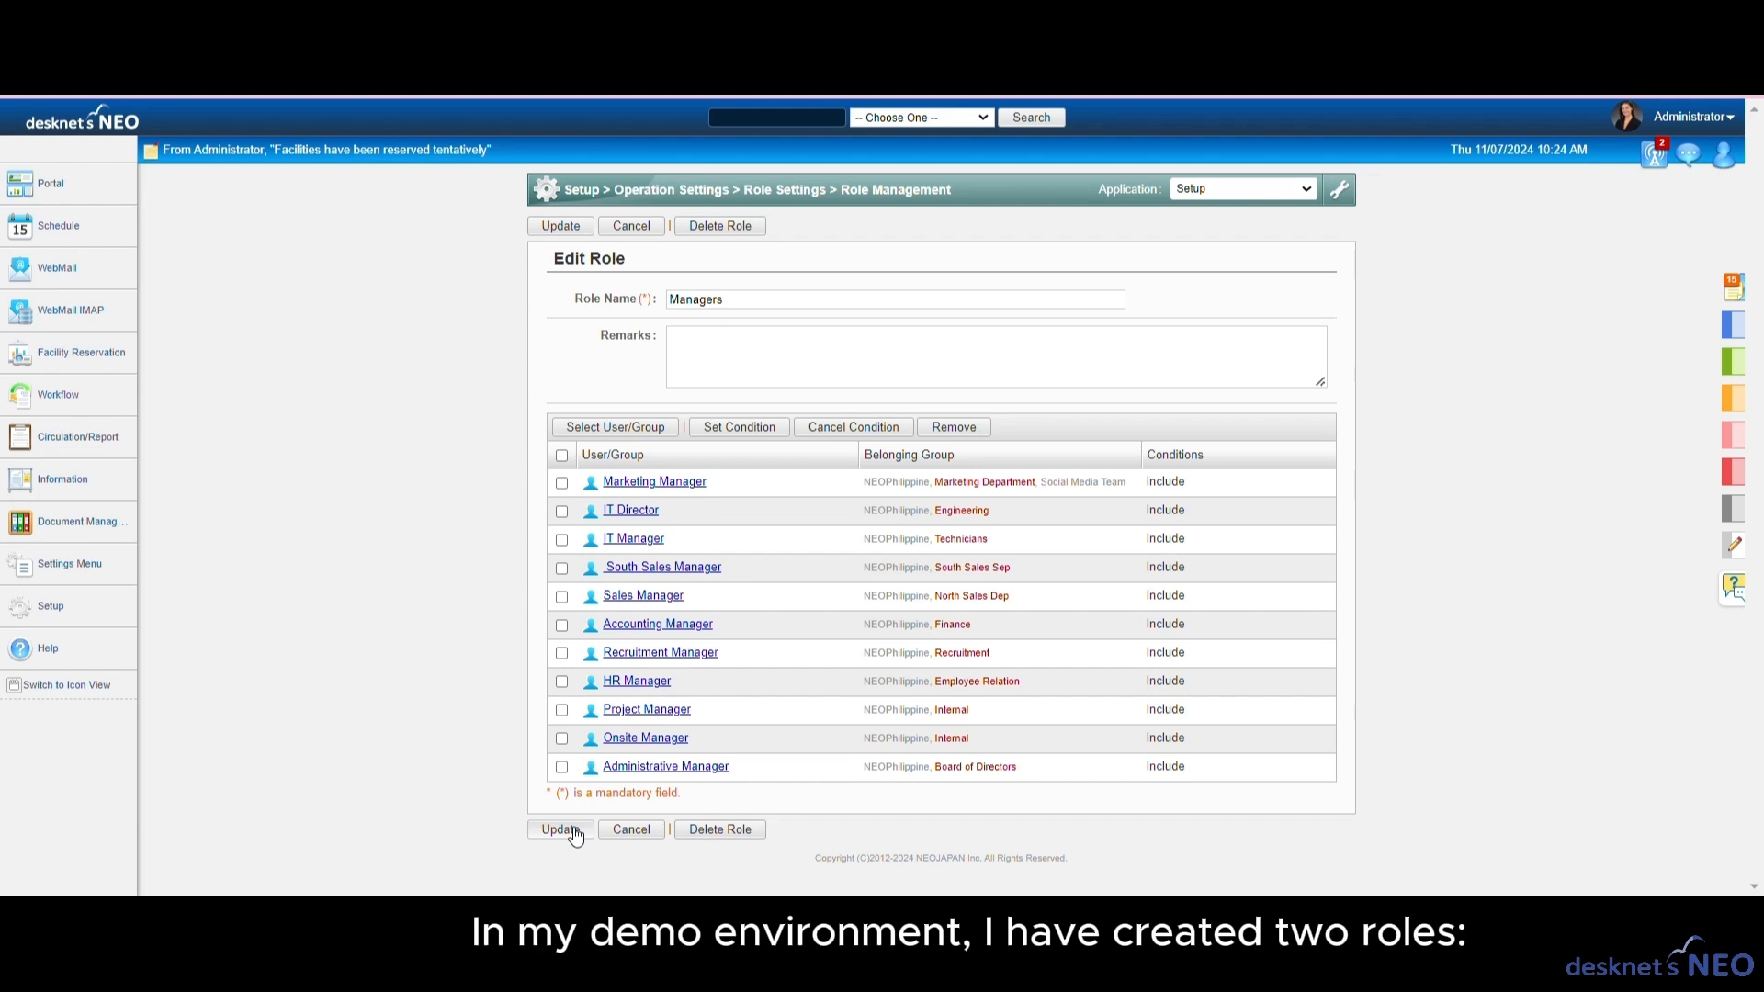
left_click(573, 830)
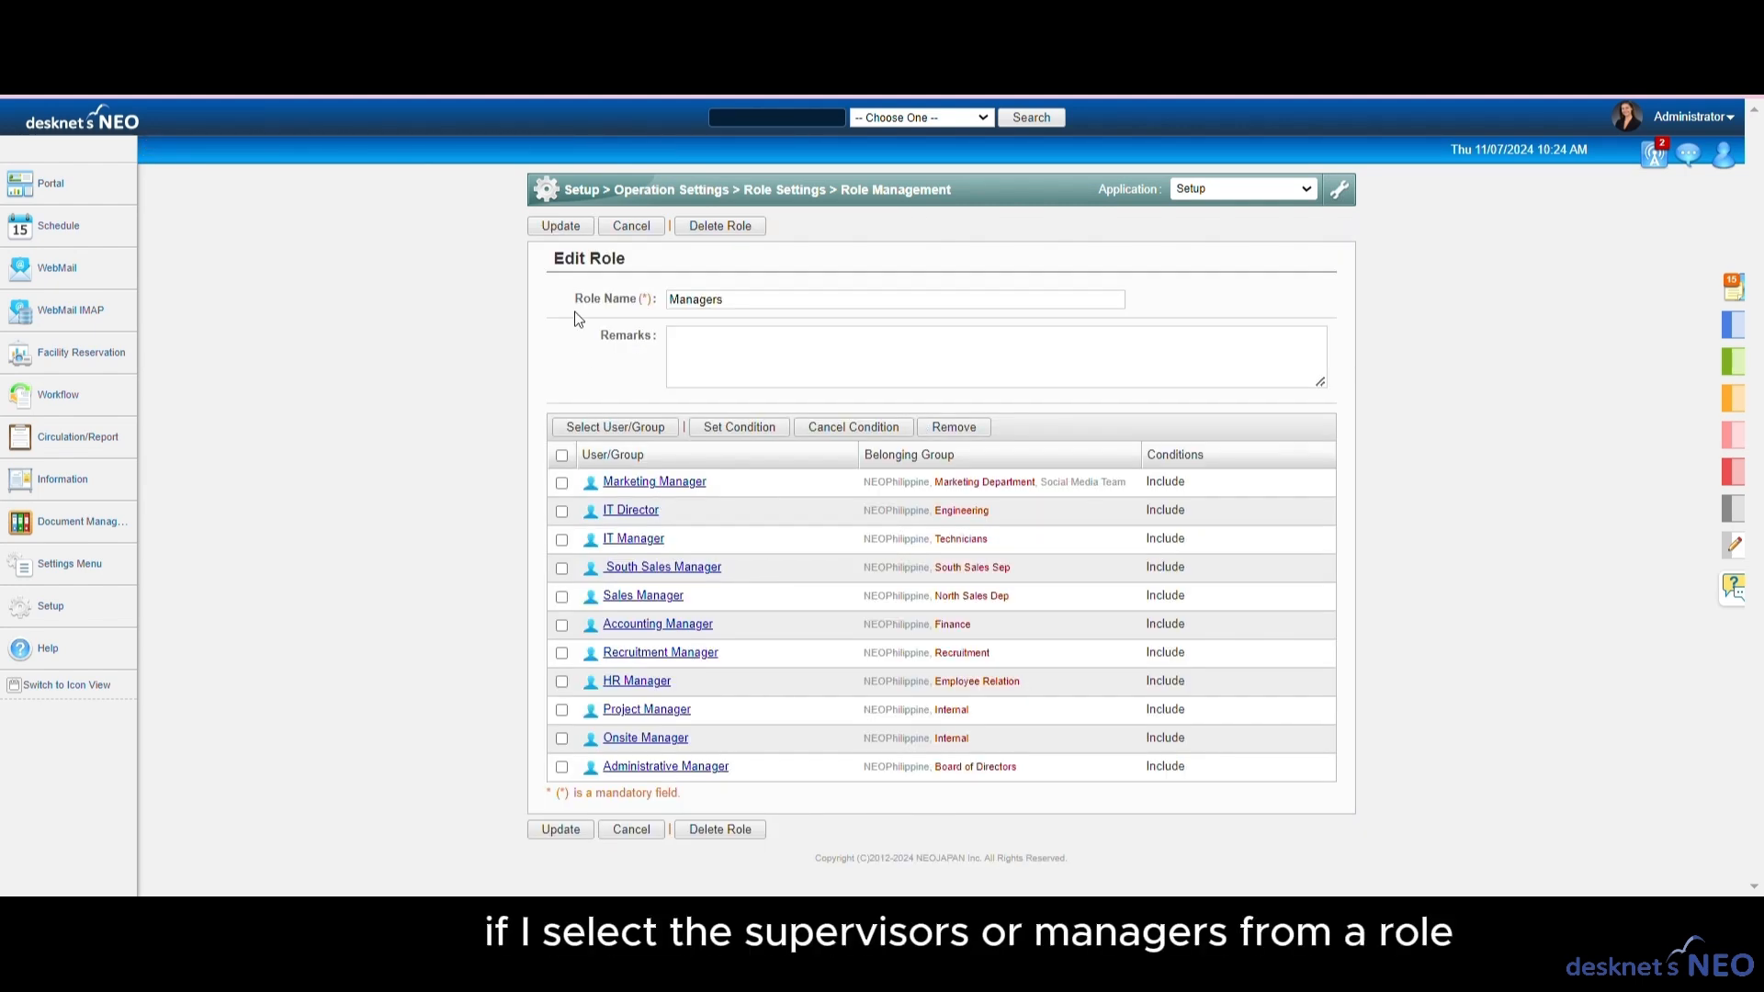
Examine which users the Managers and Supervisor roles include, and return to the portal.
left_click(621, 227)
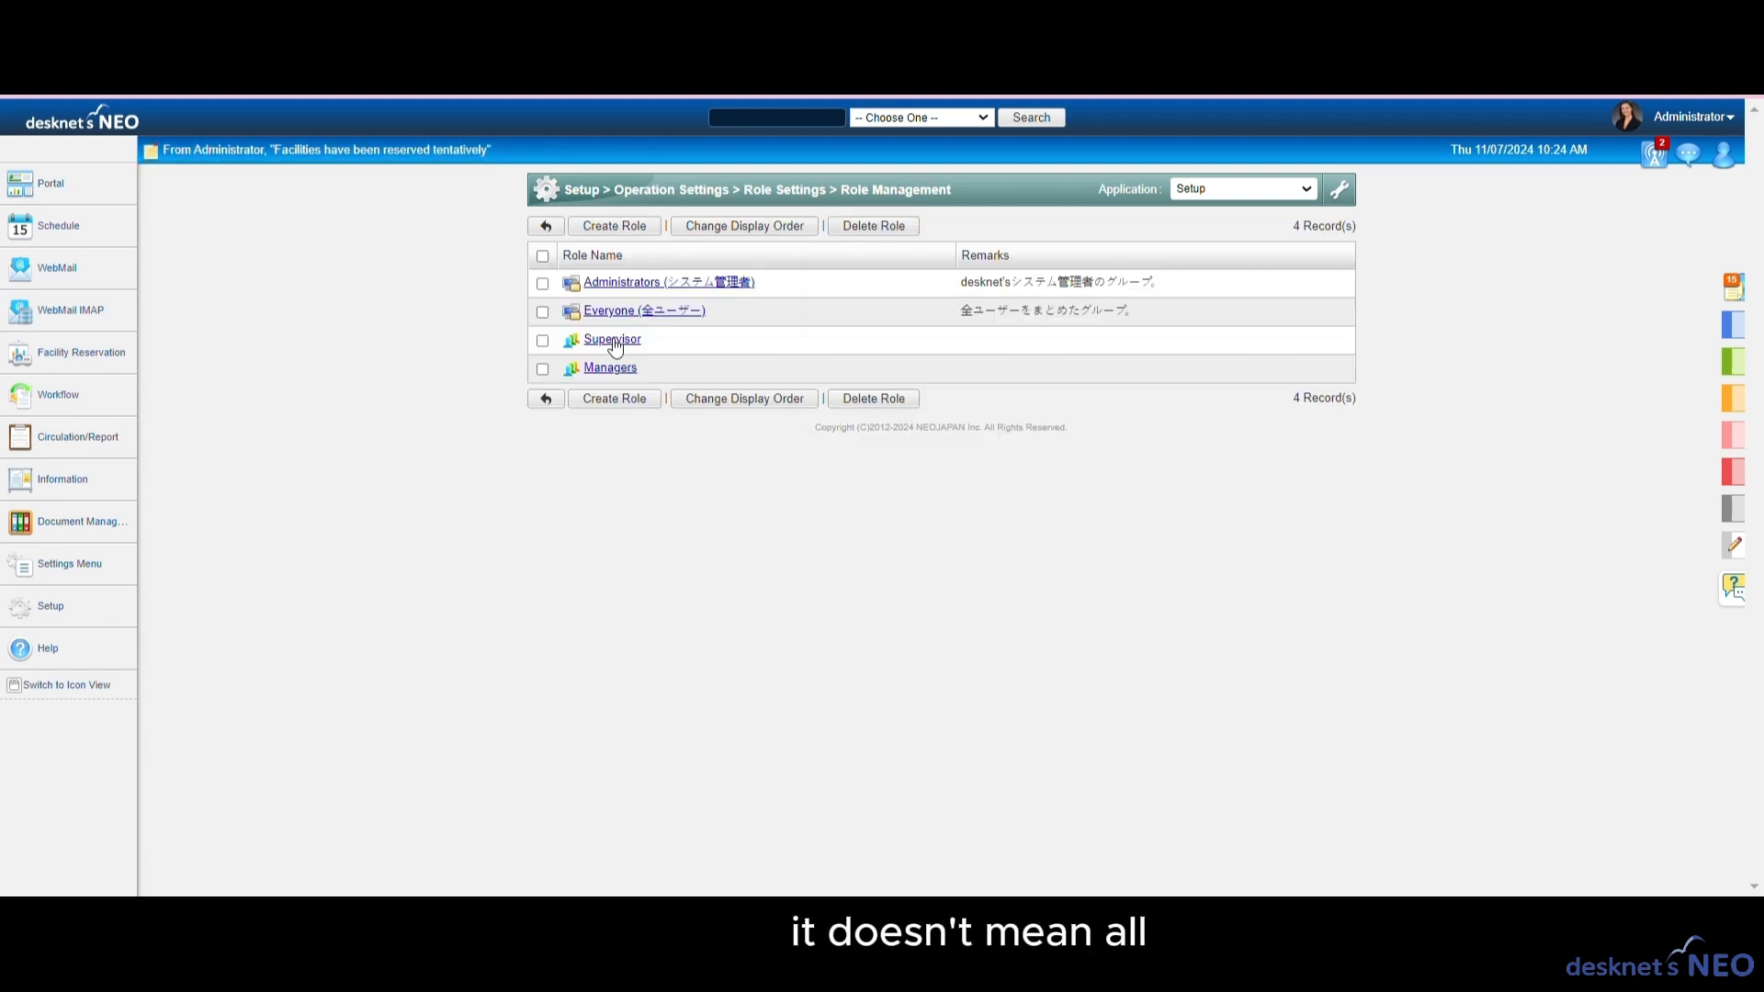
left_click(613, 341)
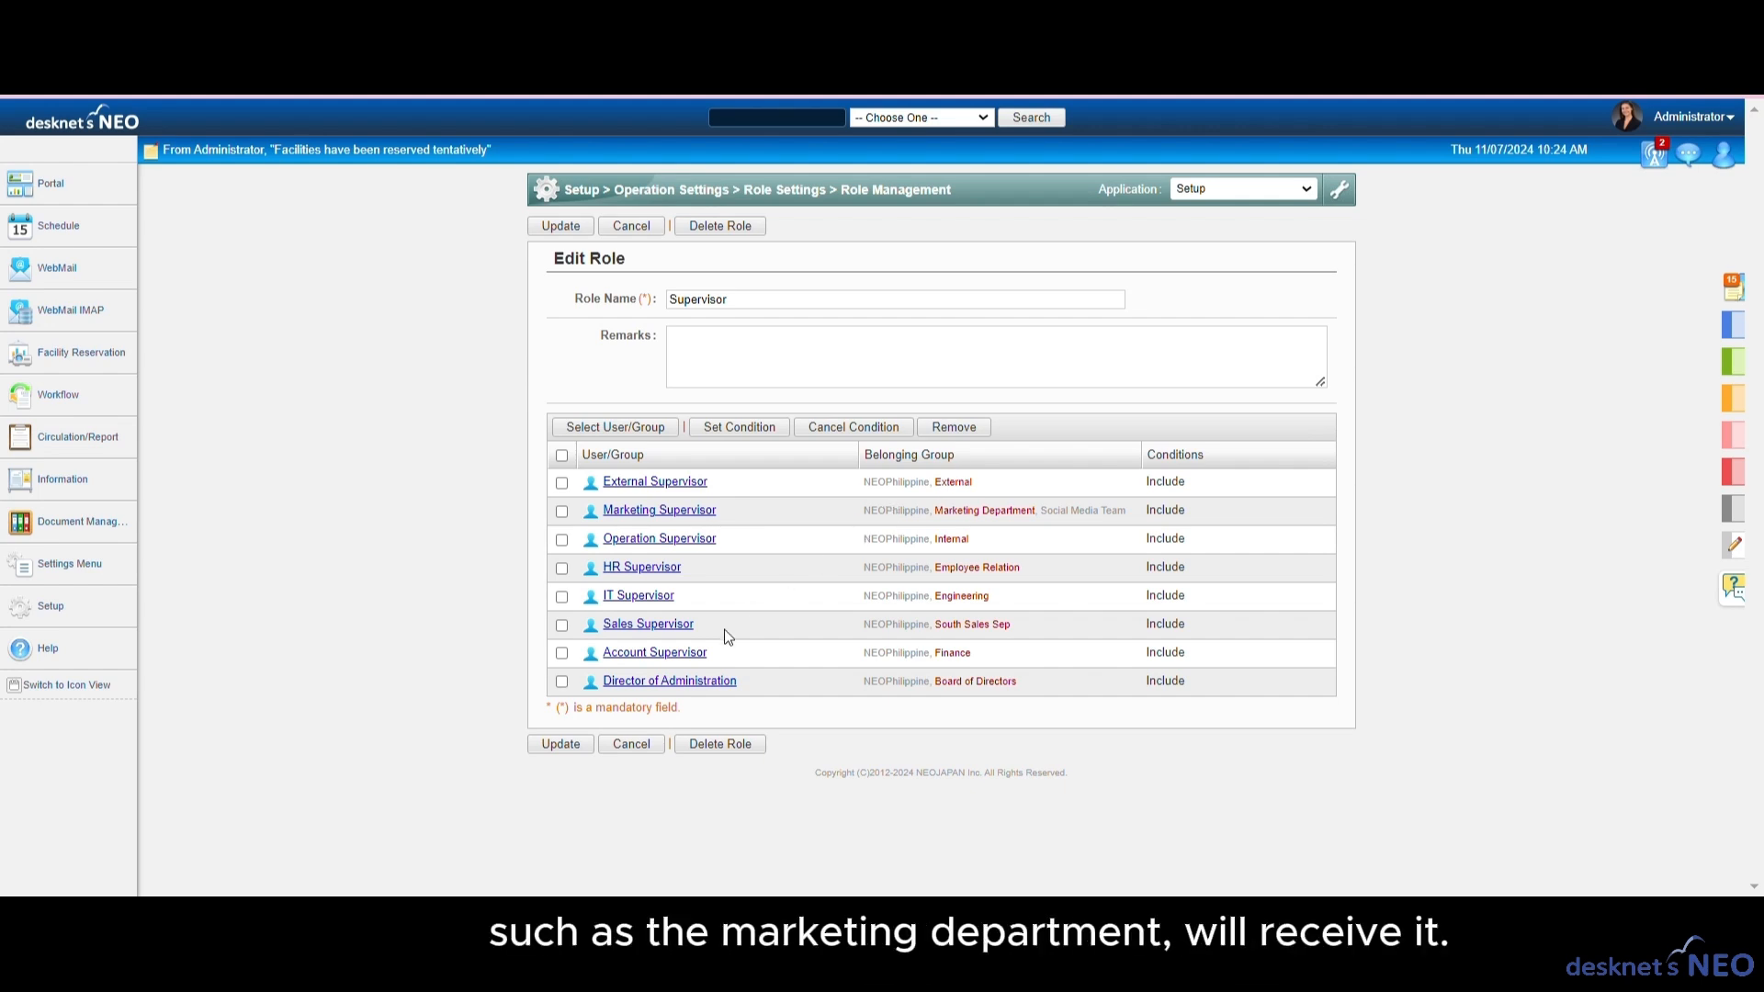
left_click(631, 746)
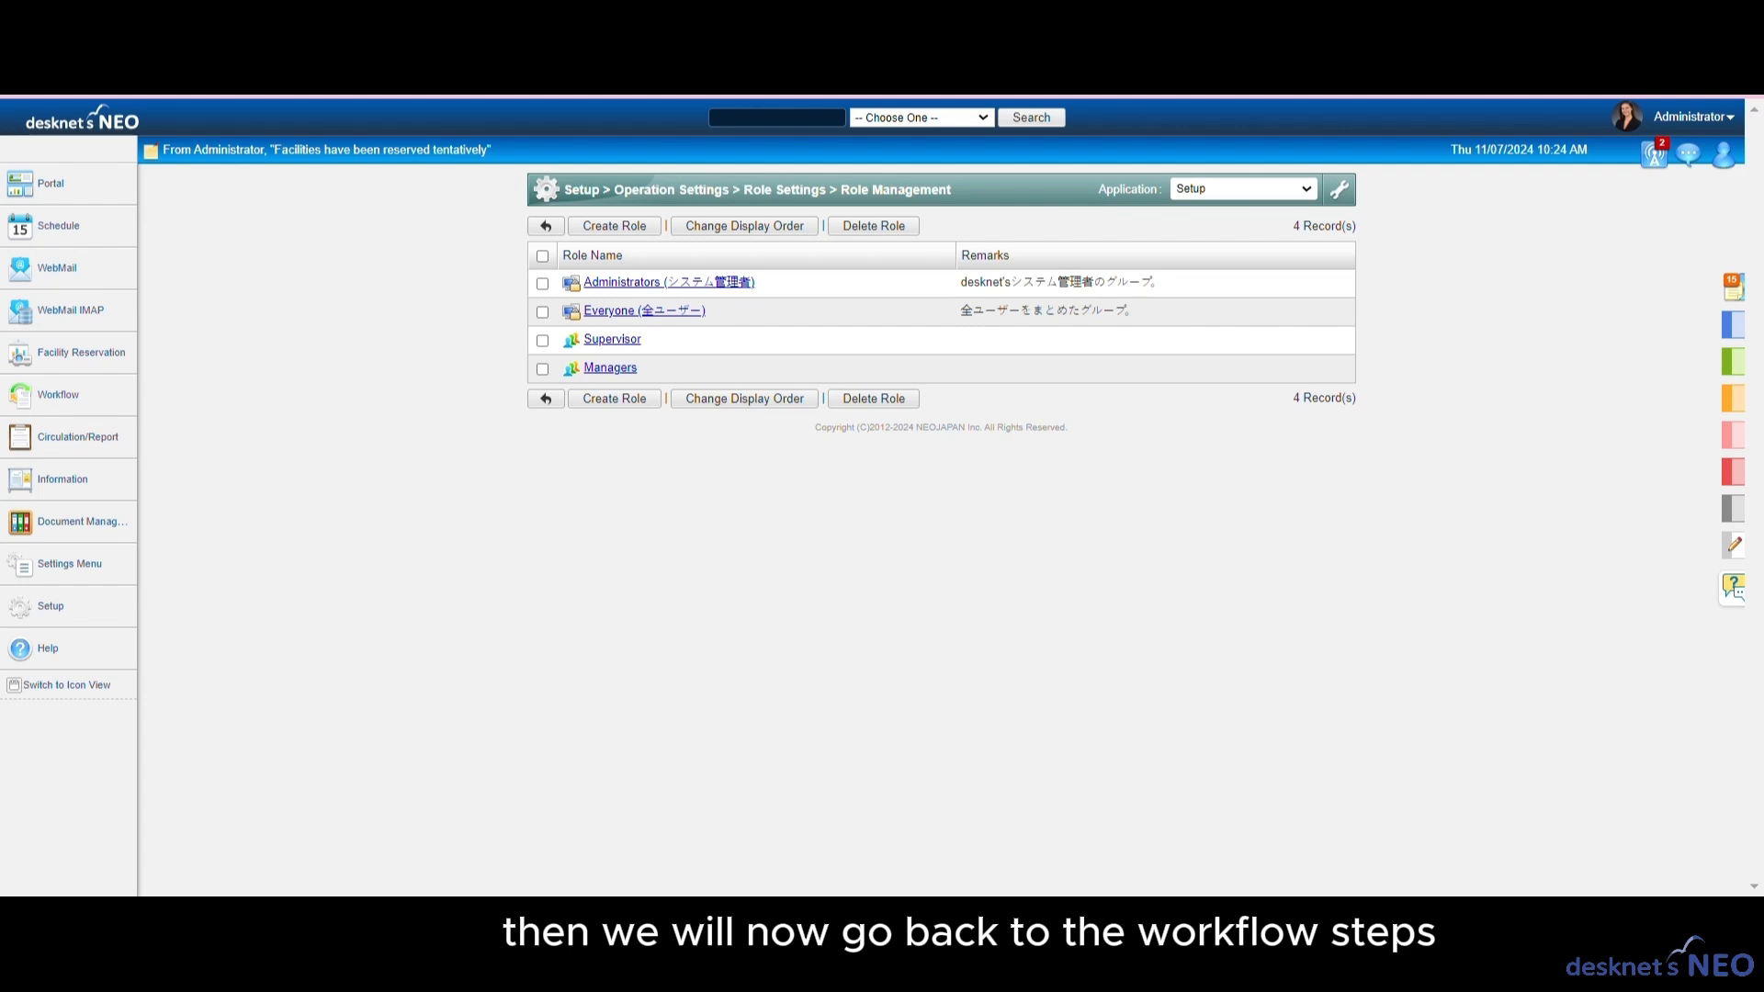
left_click(109, 194)
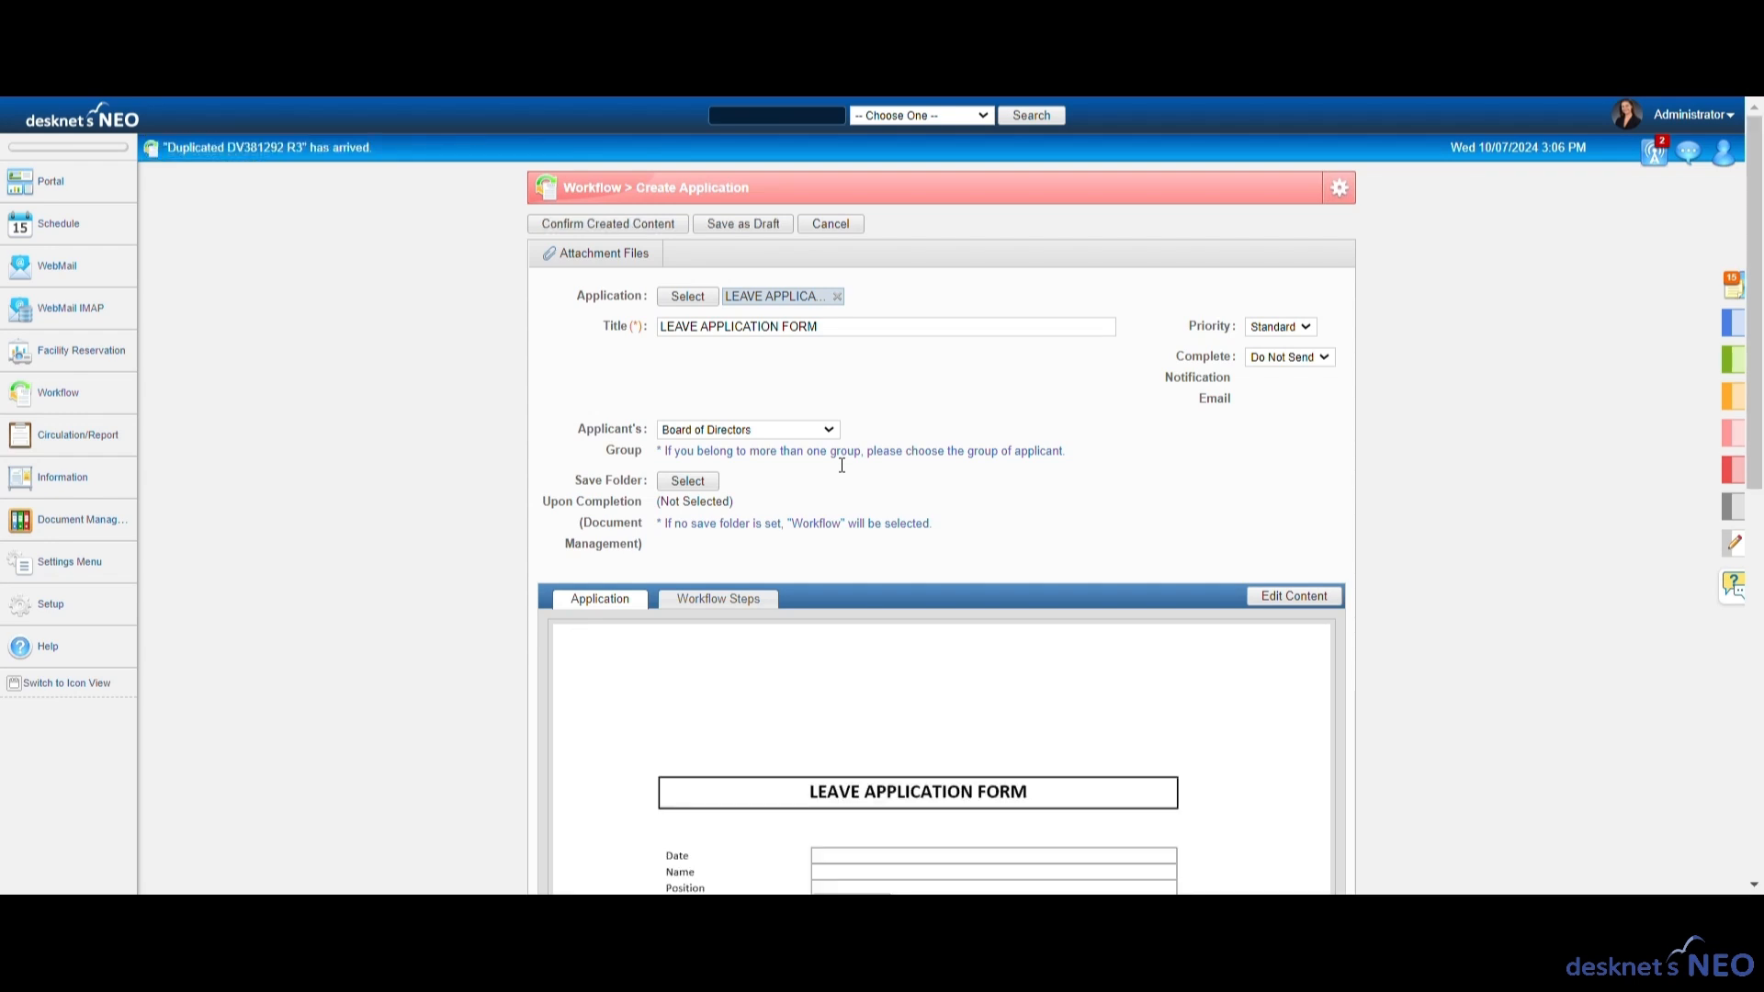
Complete a new leave application with the date, applicant's name, position Admin and department Administrative Headquarters, and confirm the created content.
scroll(842, 465, "down", 6)
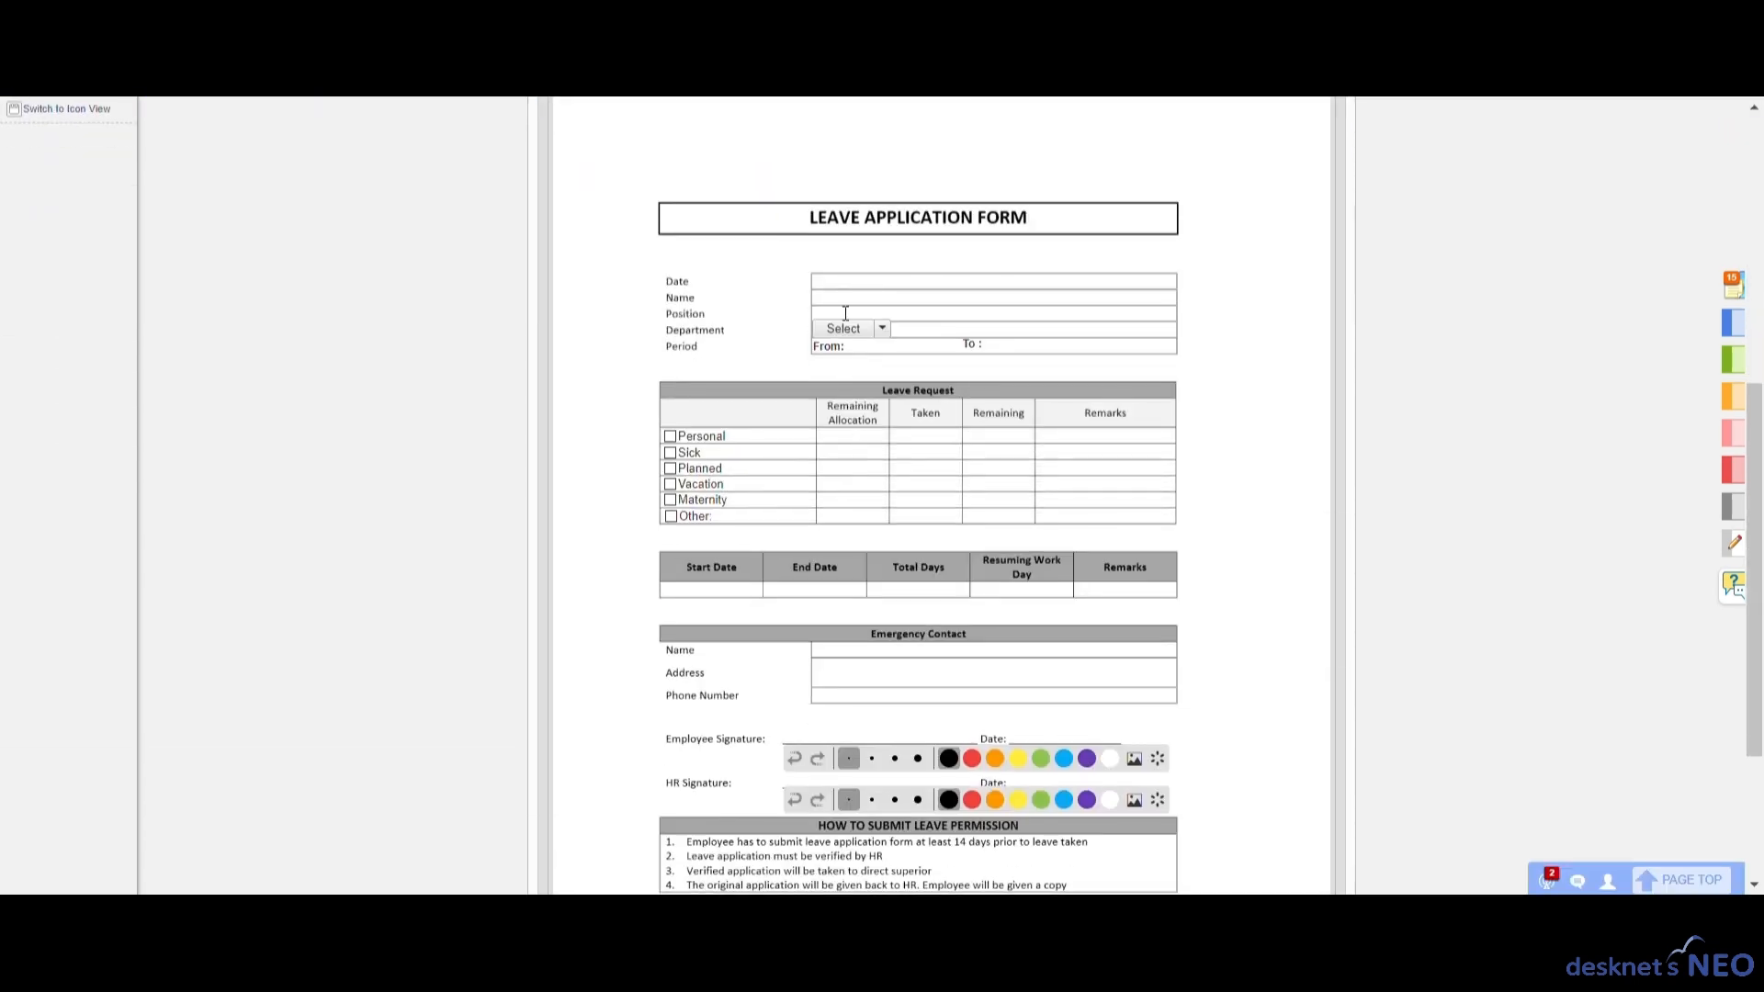
left_click(846, 282)
left_click(949, 398)
left_click(864, 299)
type("hn Smith")
key("Tab")
type("Admin")
left_click(843, 328)
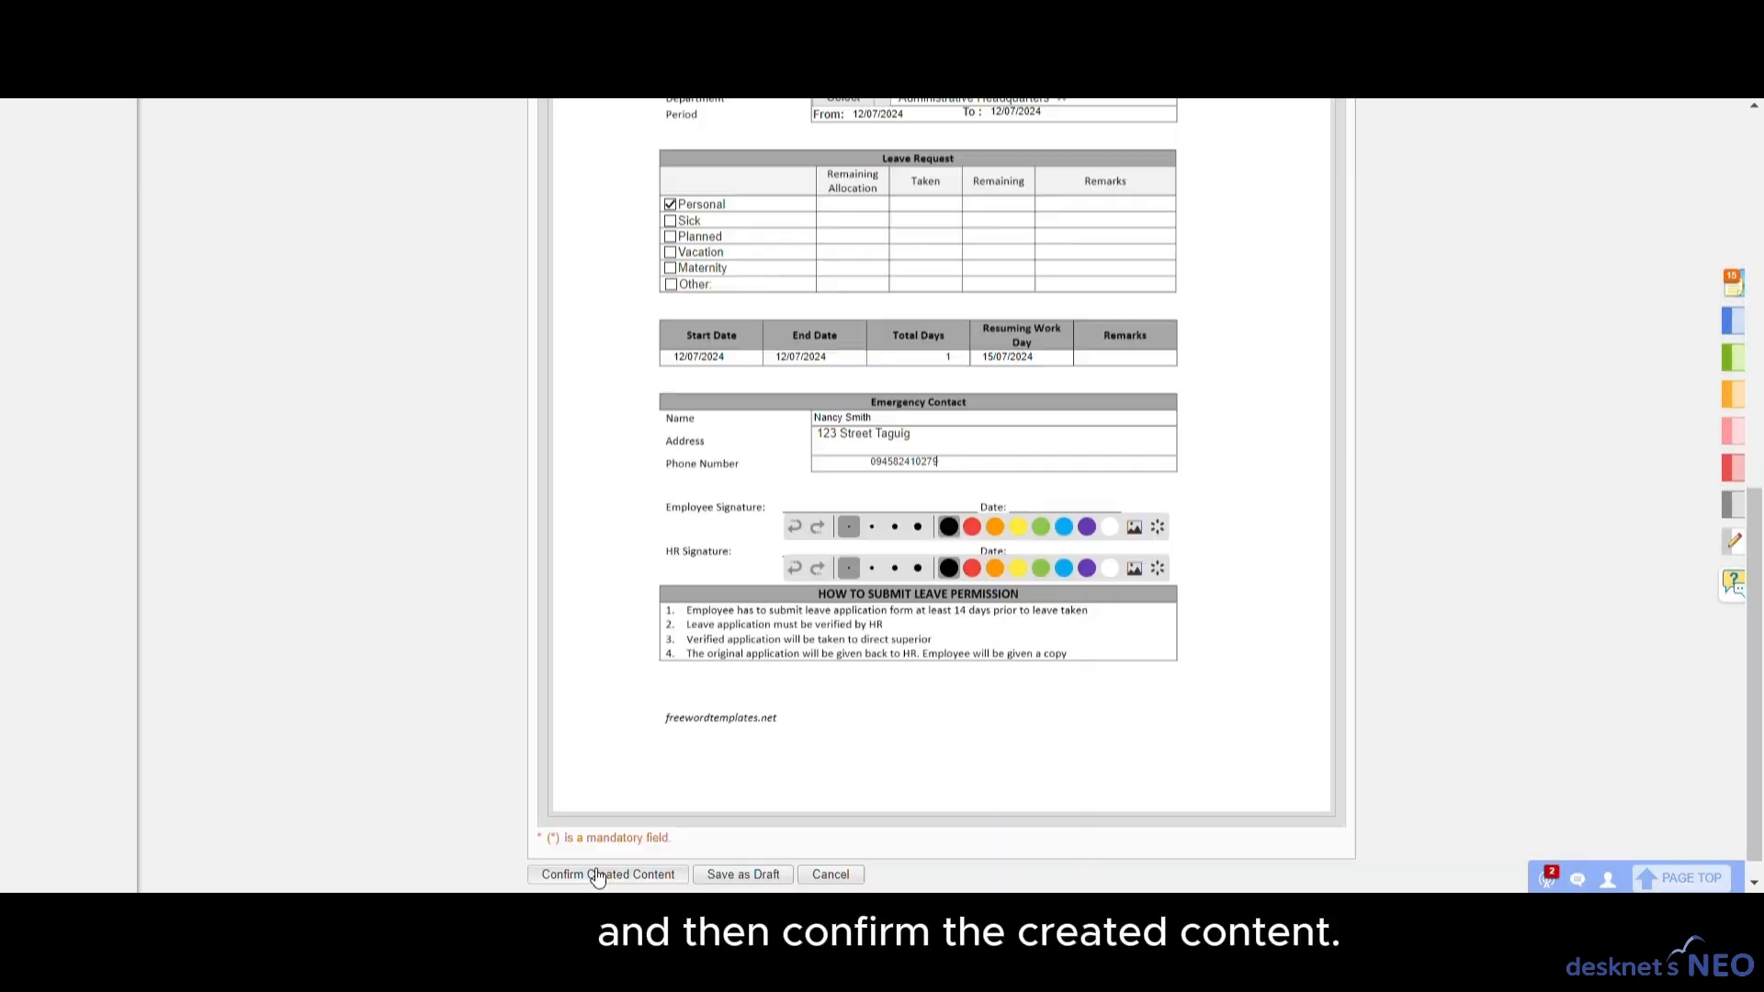
left_click(598, 874)
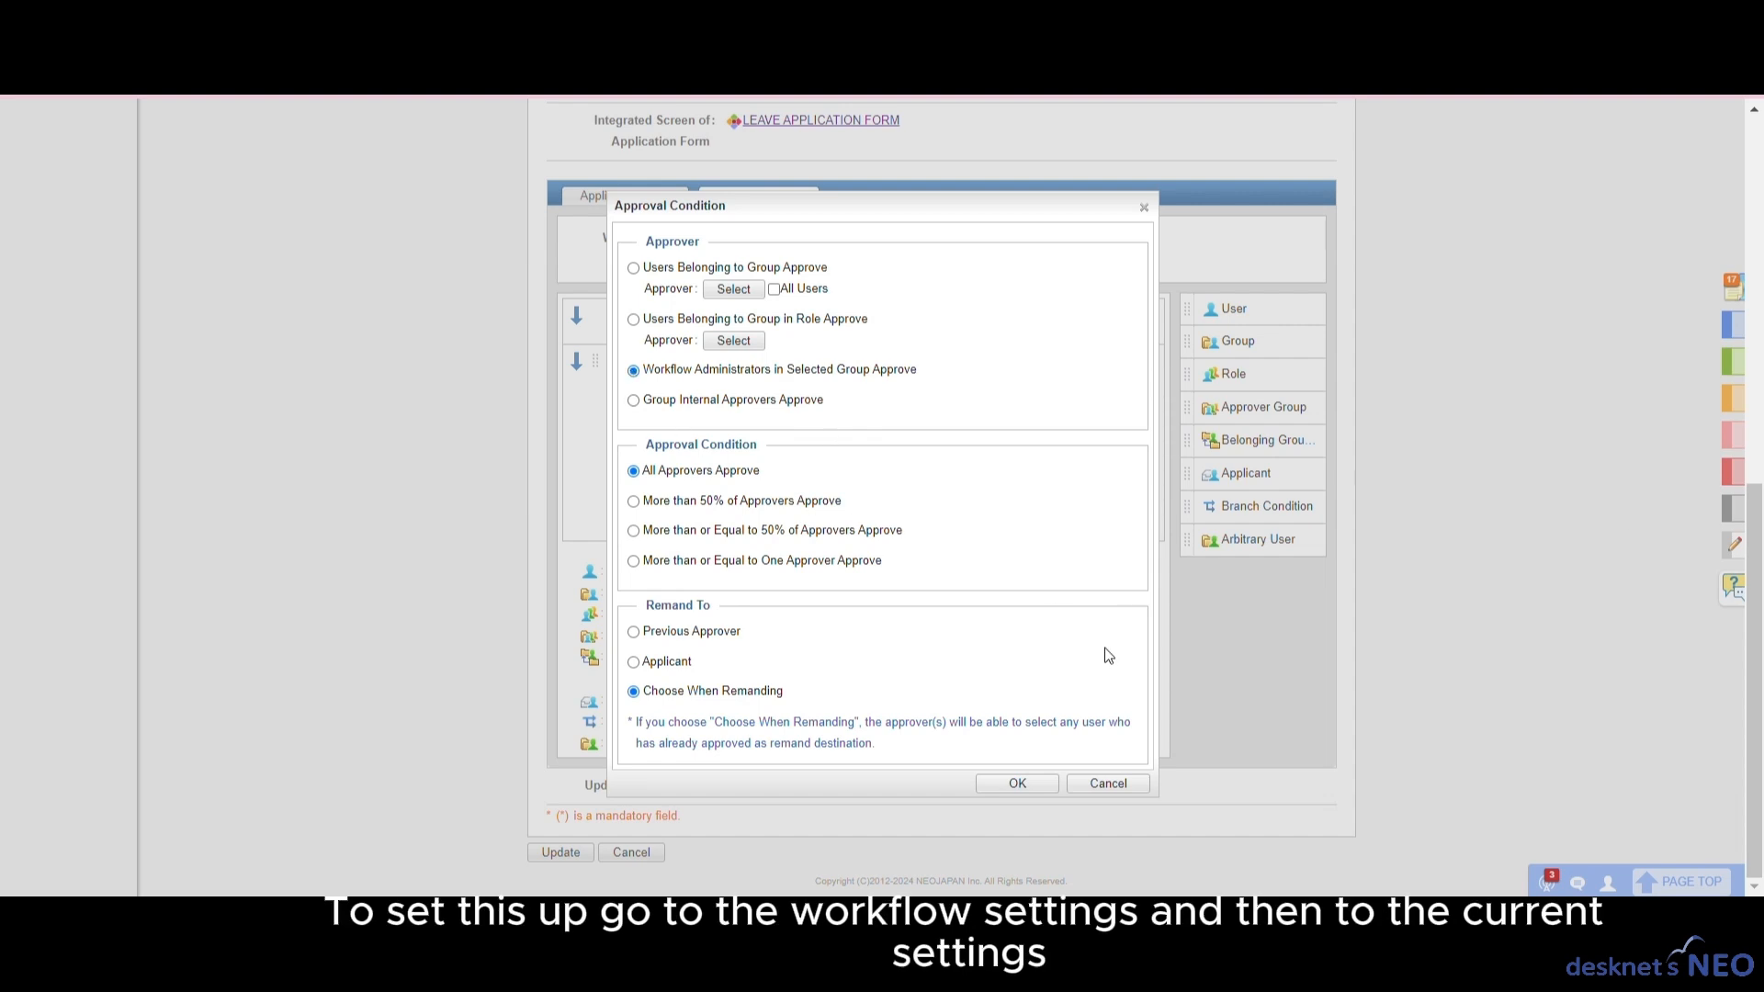
Cancel the approval condition dialog and open the workflow System Management settings for administrators who manage applications of the selected groups.
left_click(1108, 783)
scroll(1172, 656, "up", 10)
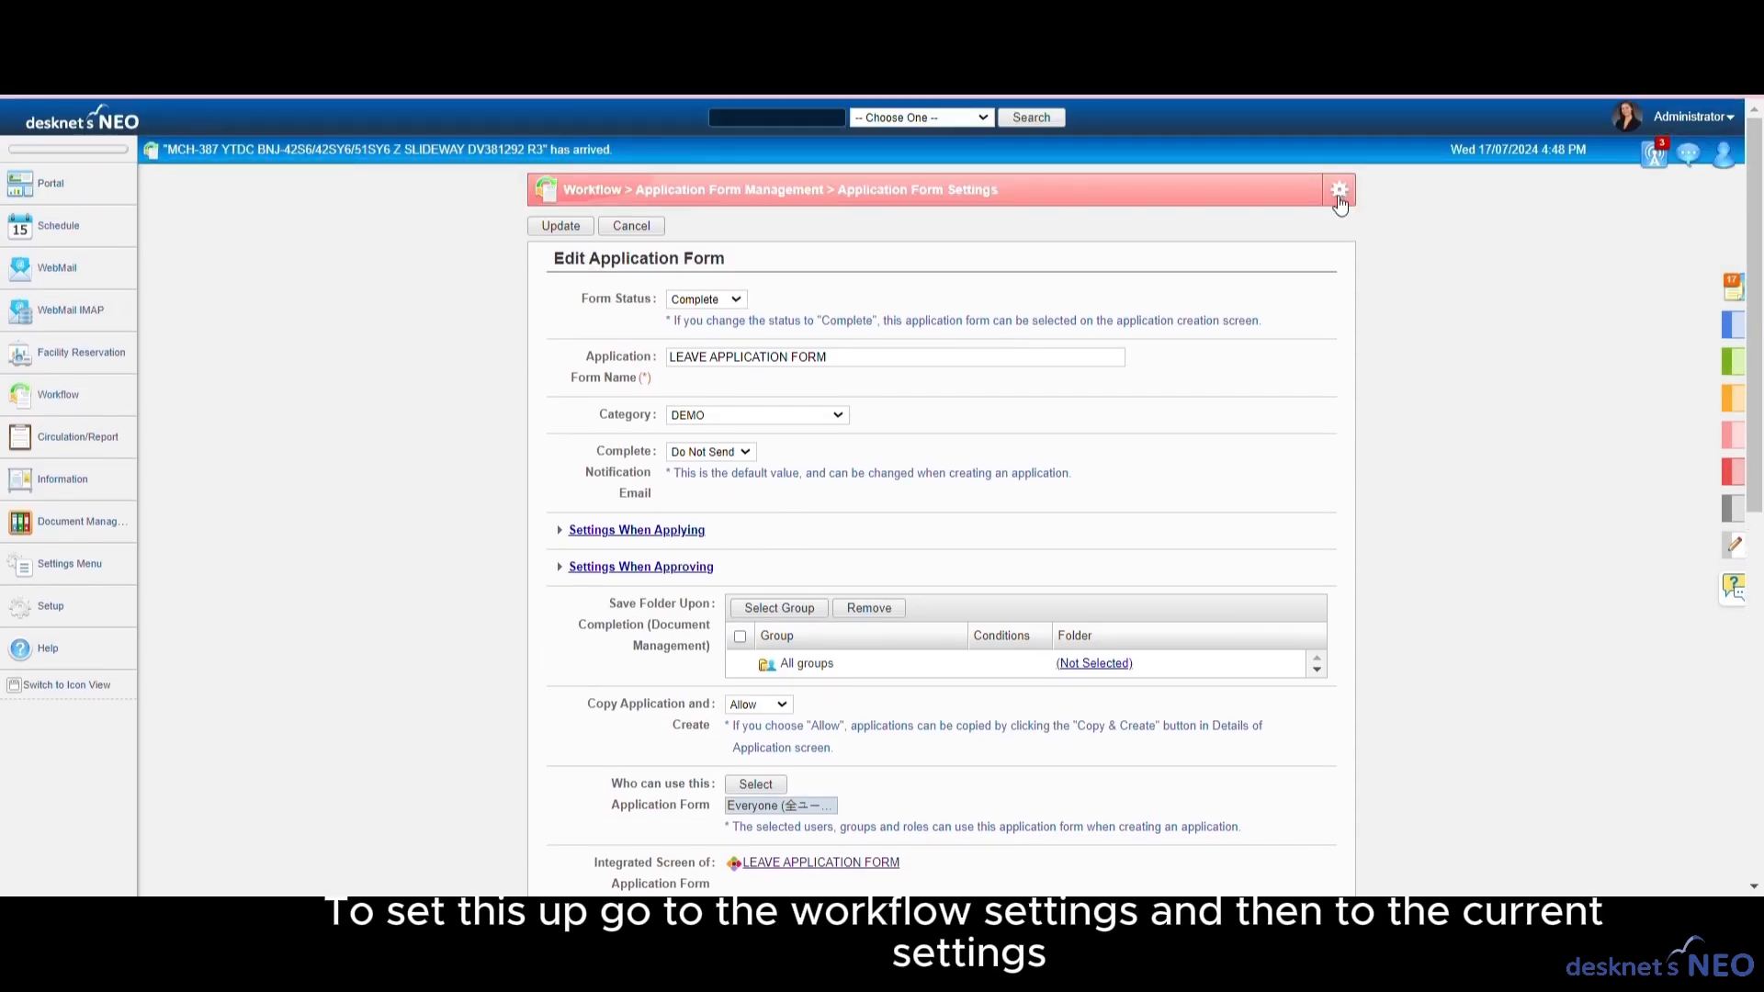
left_click(1339, 189)
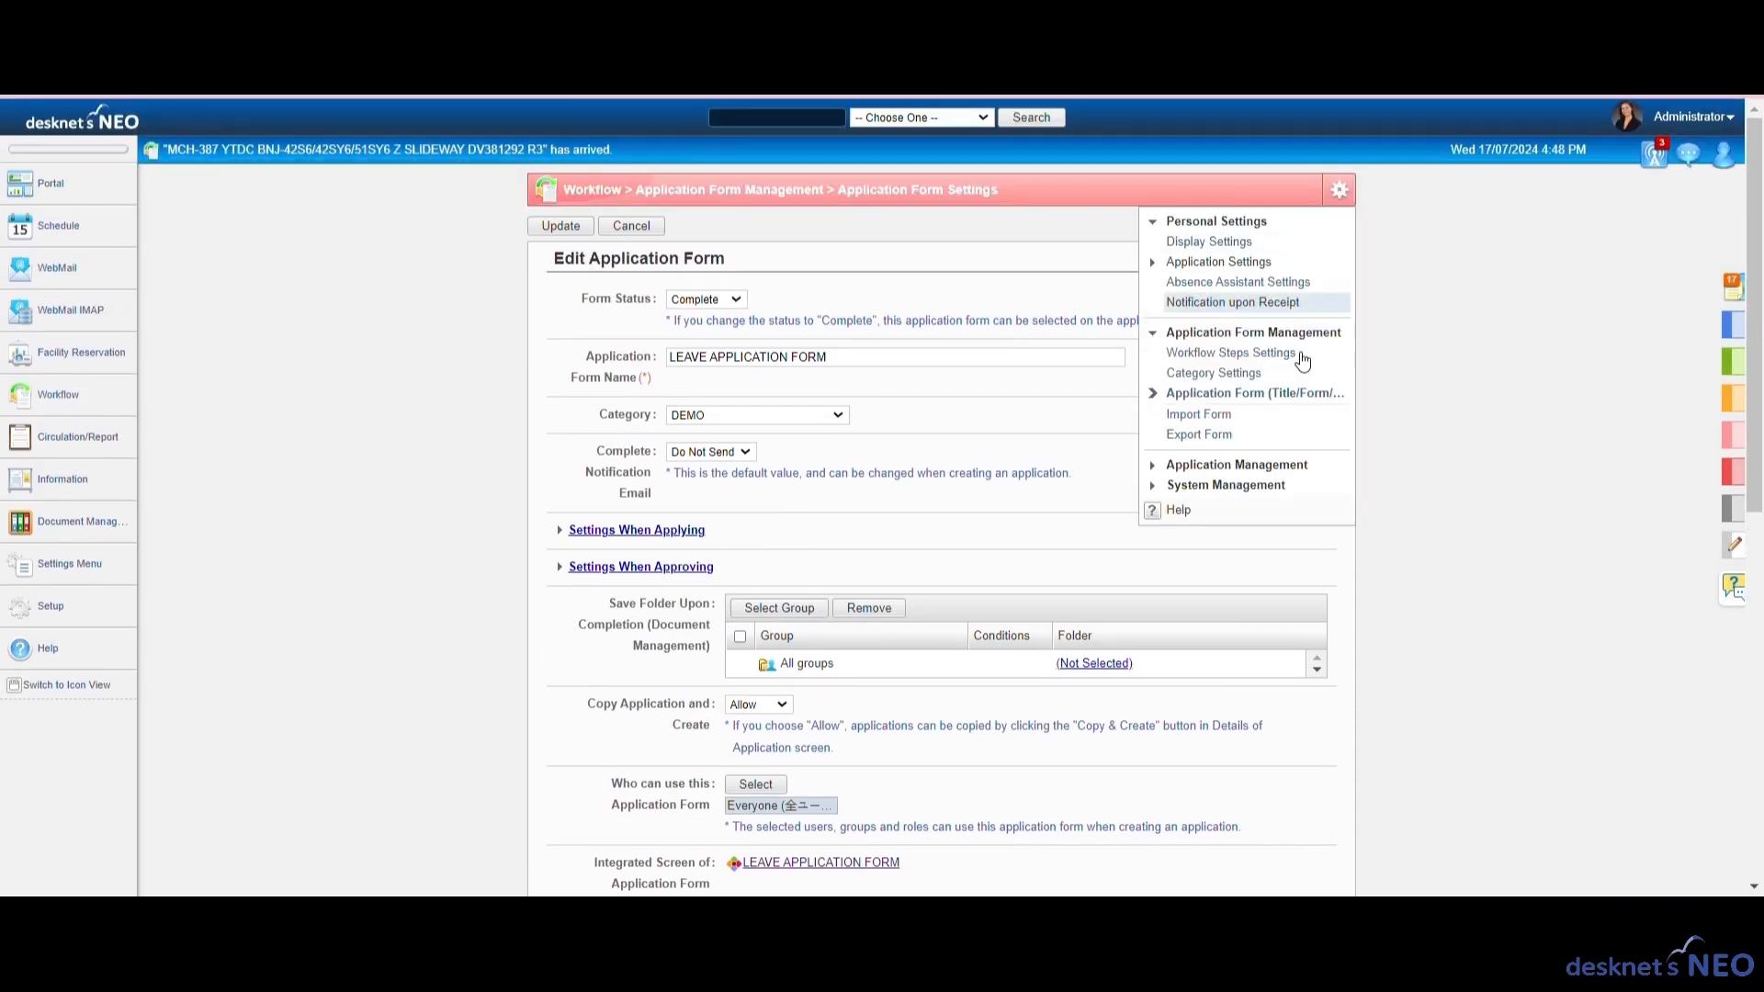
left_click(1245, 484)
left_click(1194, 338)
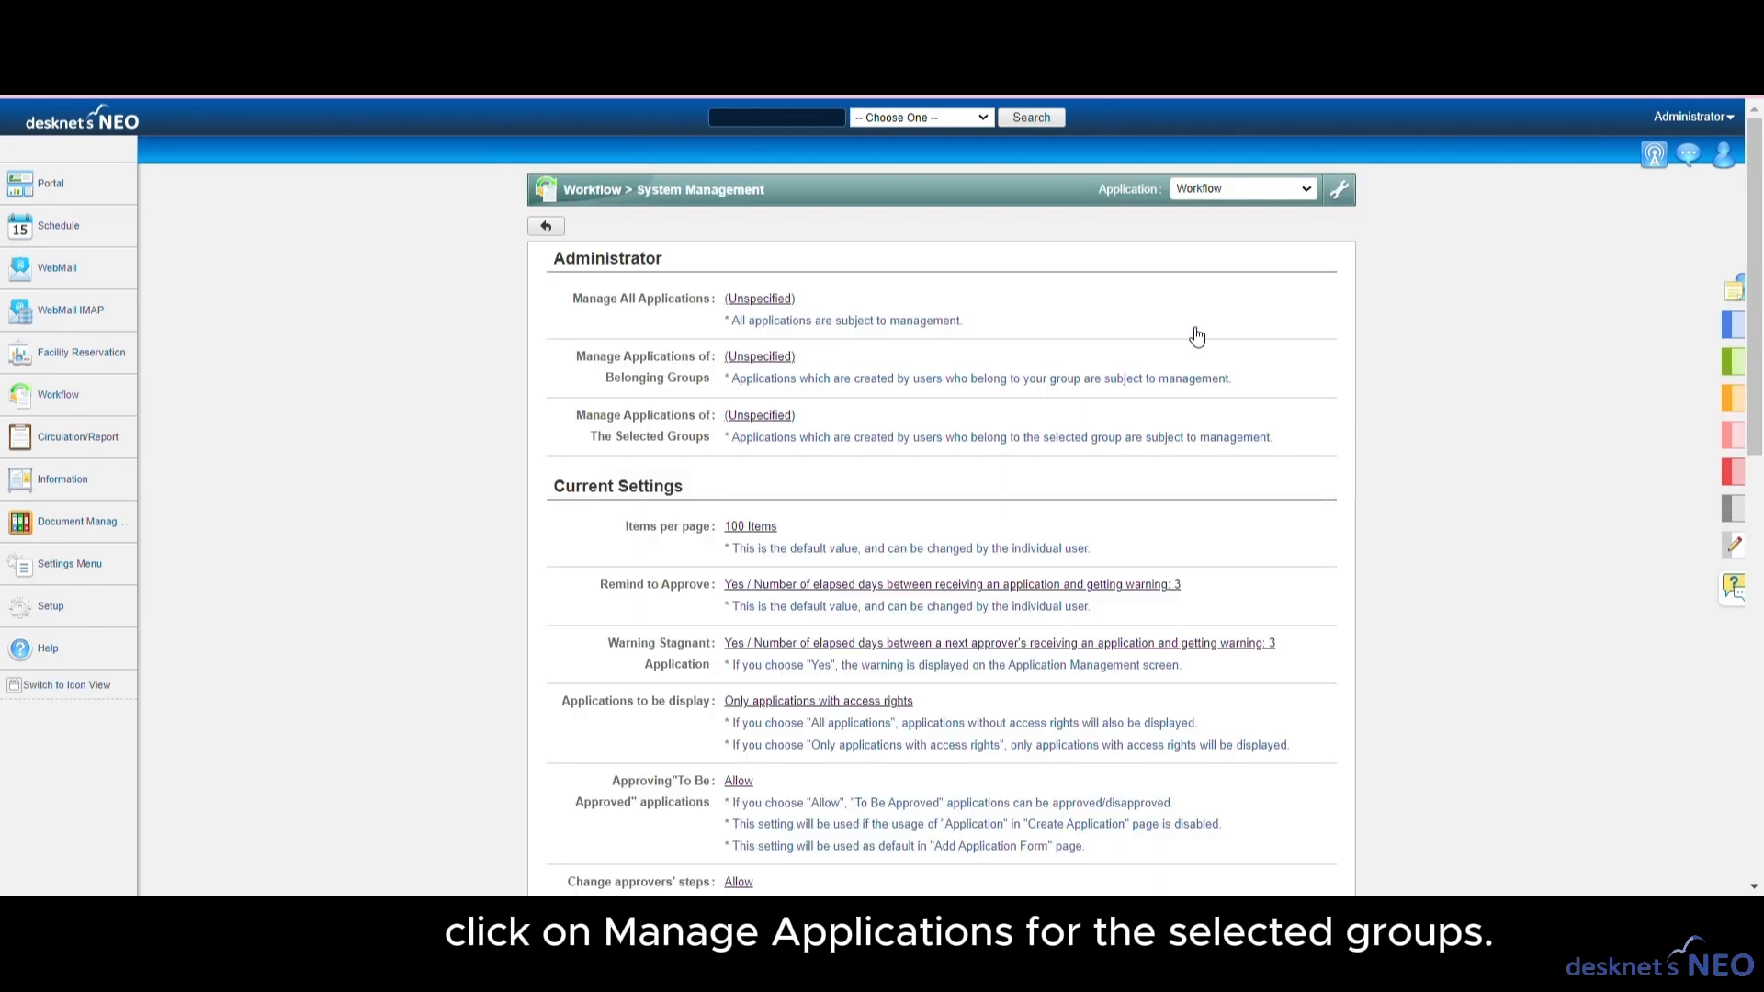
left_click(753, 418)
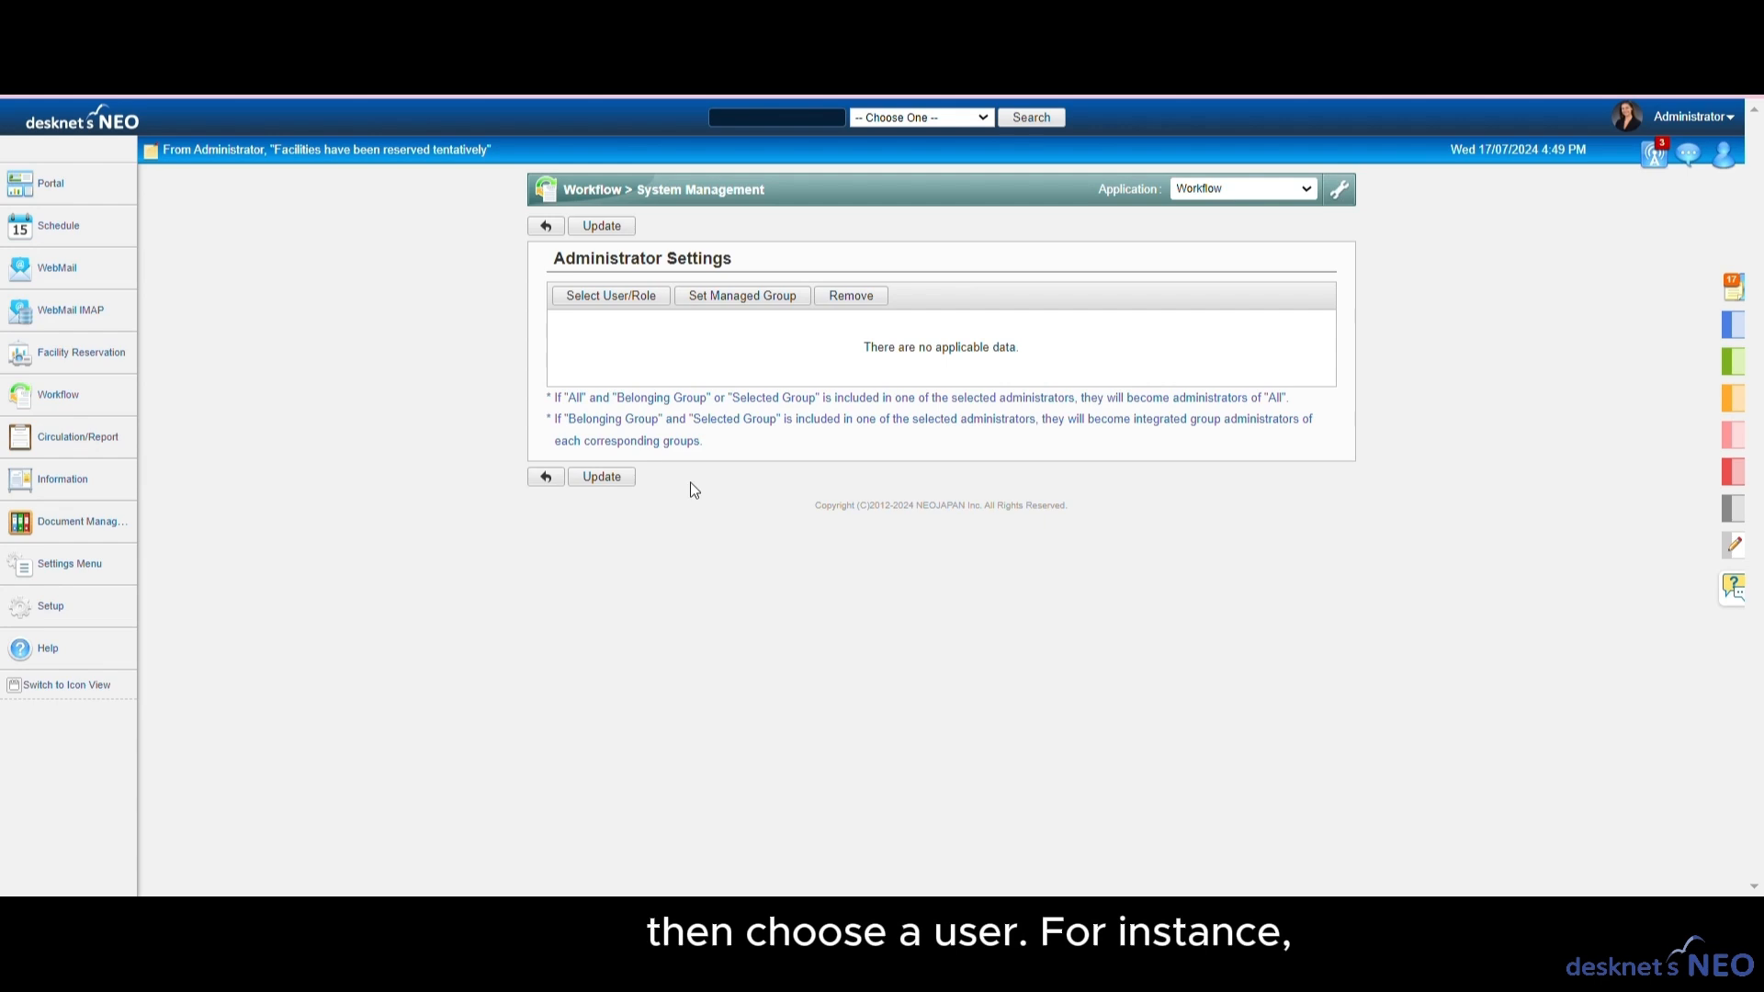
Add the Marketing Manager user from the Marketing Department as an administrator.
left_click(563, 295)
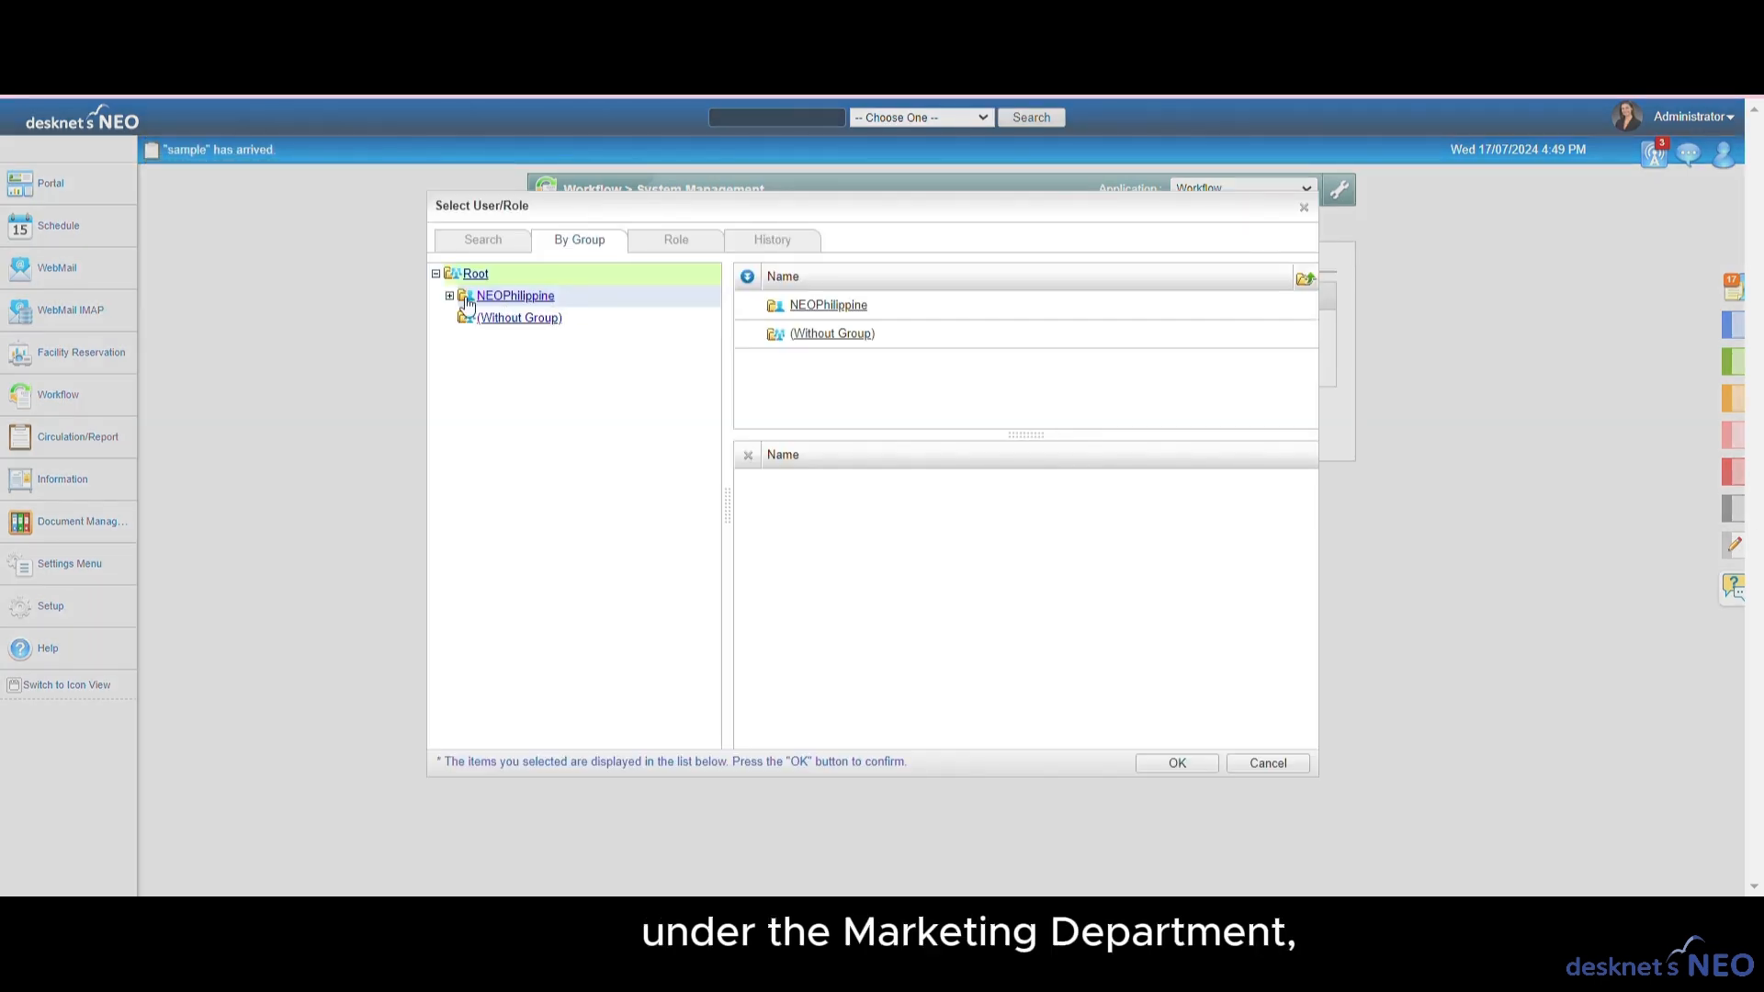
left_click(449, 296)
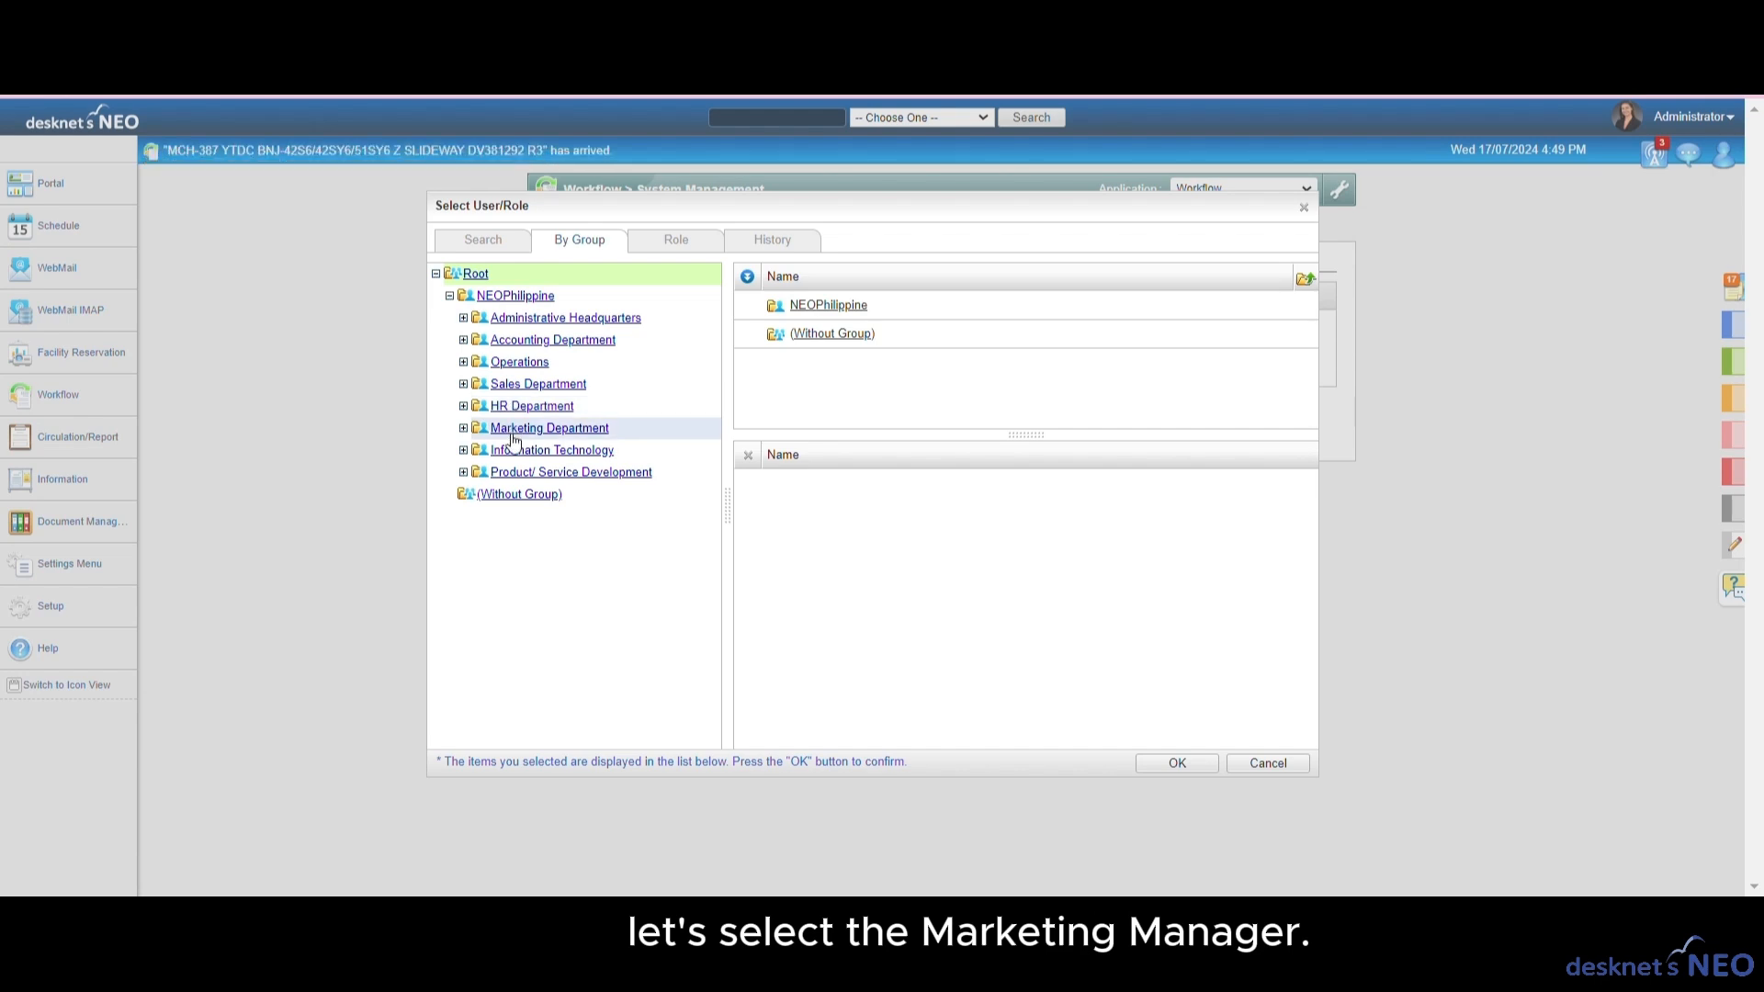
left_click(515, 436)
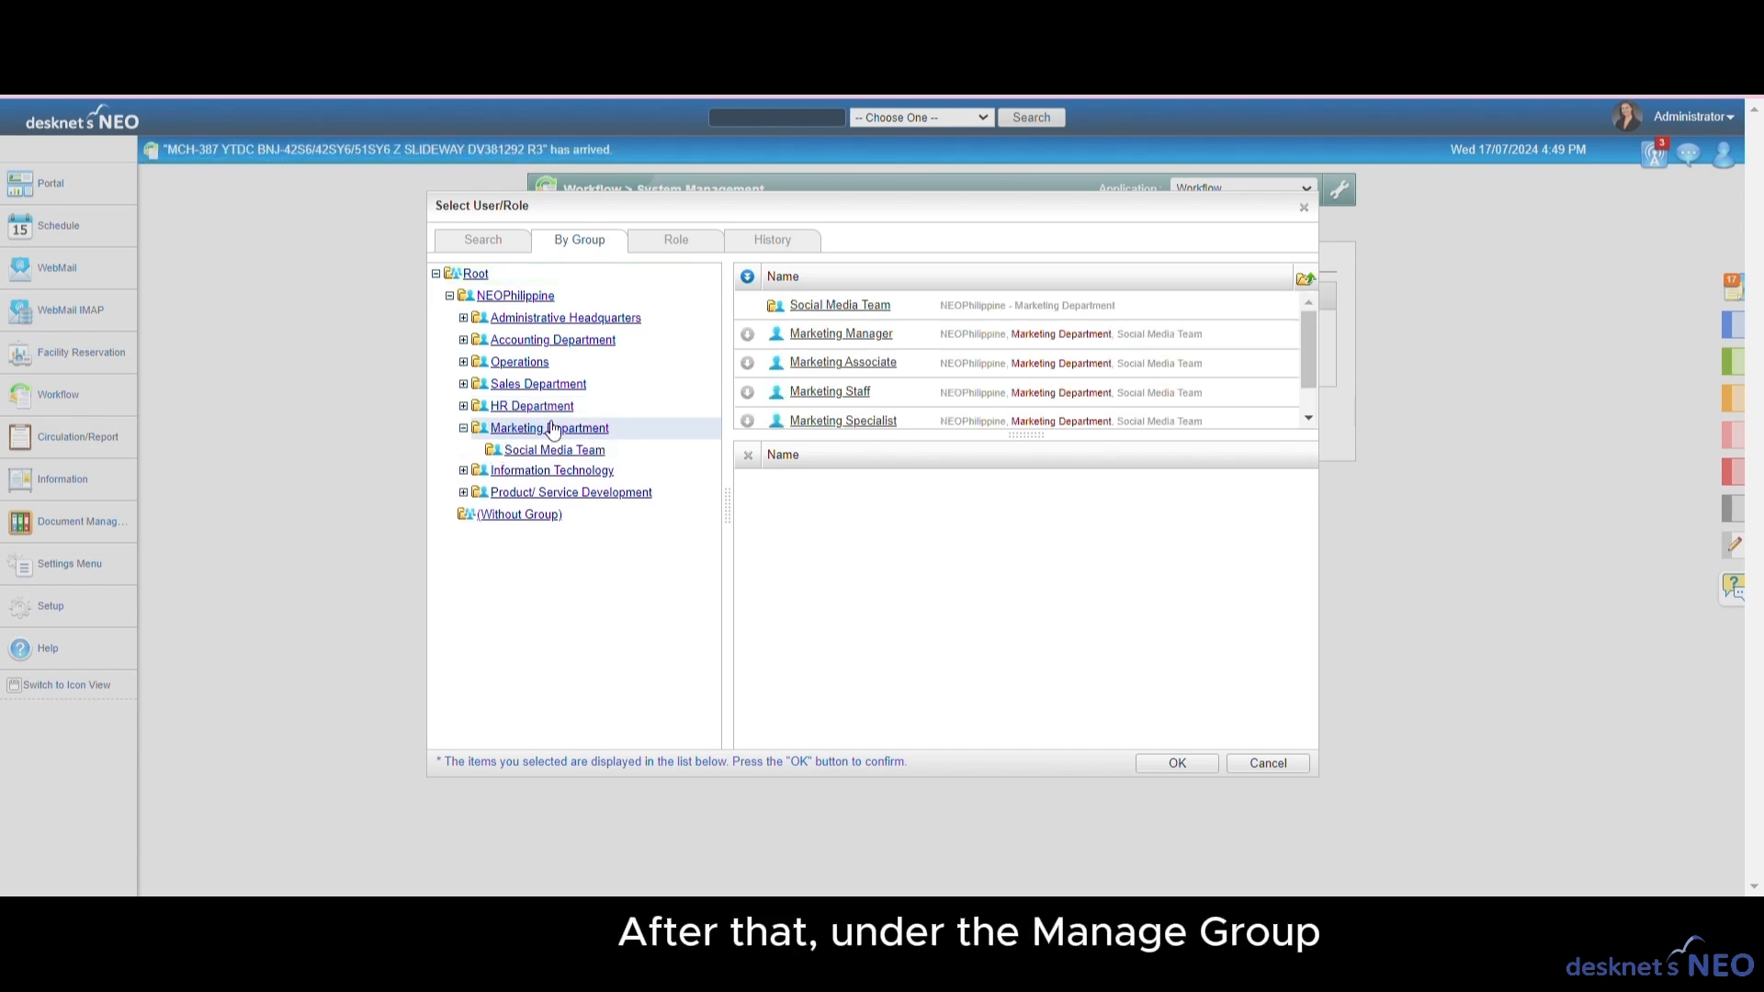
left_click(747, 335)
left_click(1198, 764)
Set the Marketing Manager's managed group to the Marketing Department including subordinate groups, and update the administrator settings.
left_click(1053, 352)
left_click(1071, 411)
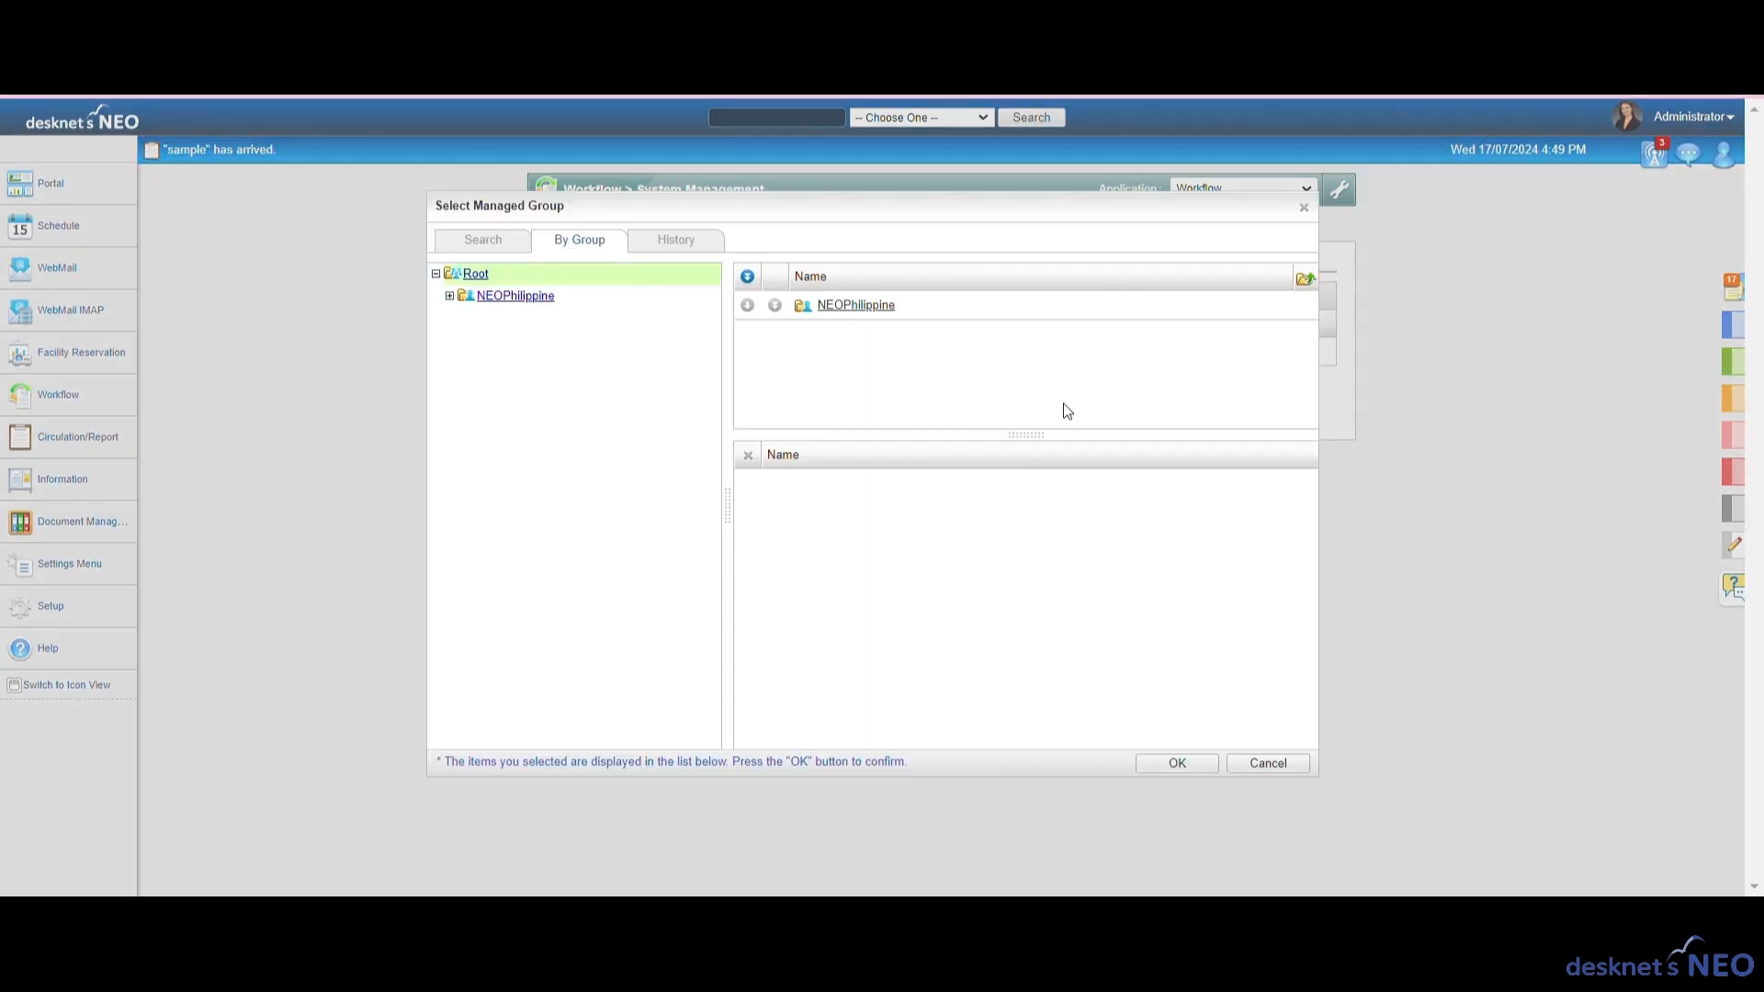
left_click(452, 298)
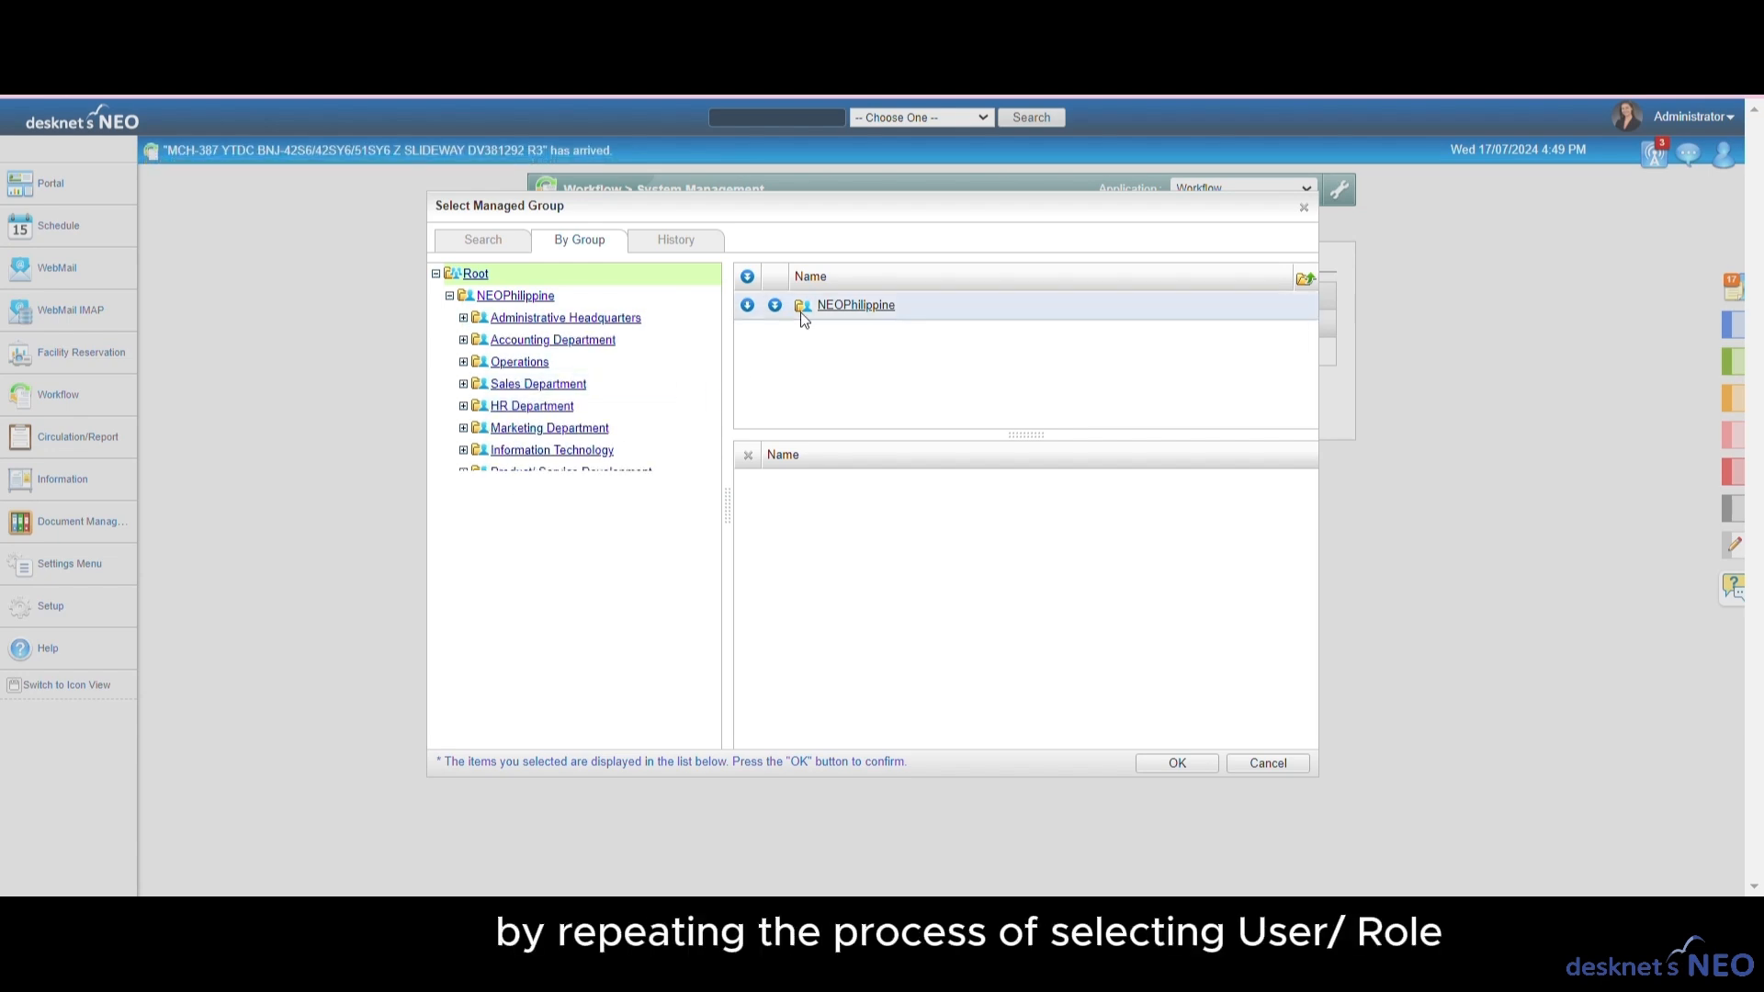
left_click(528, 295)
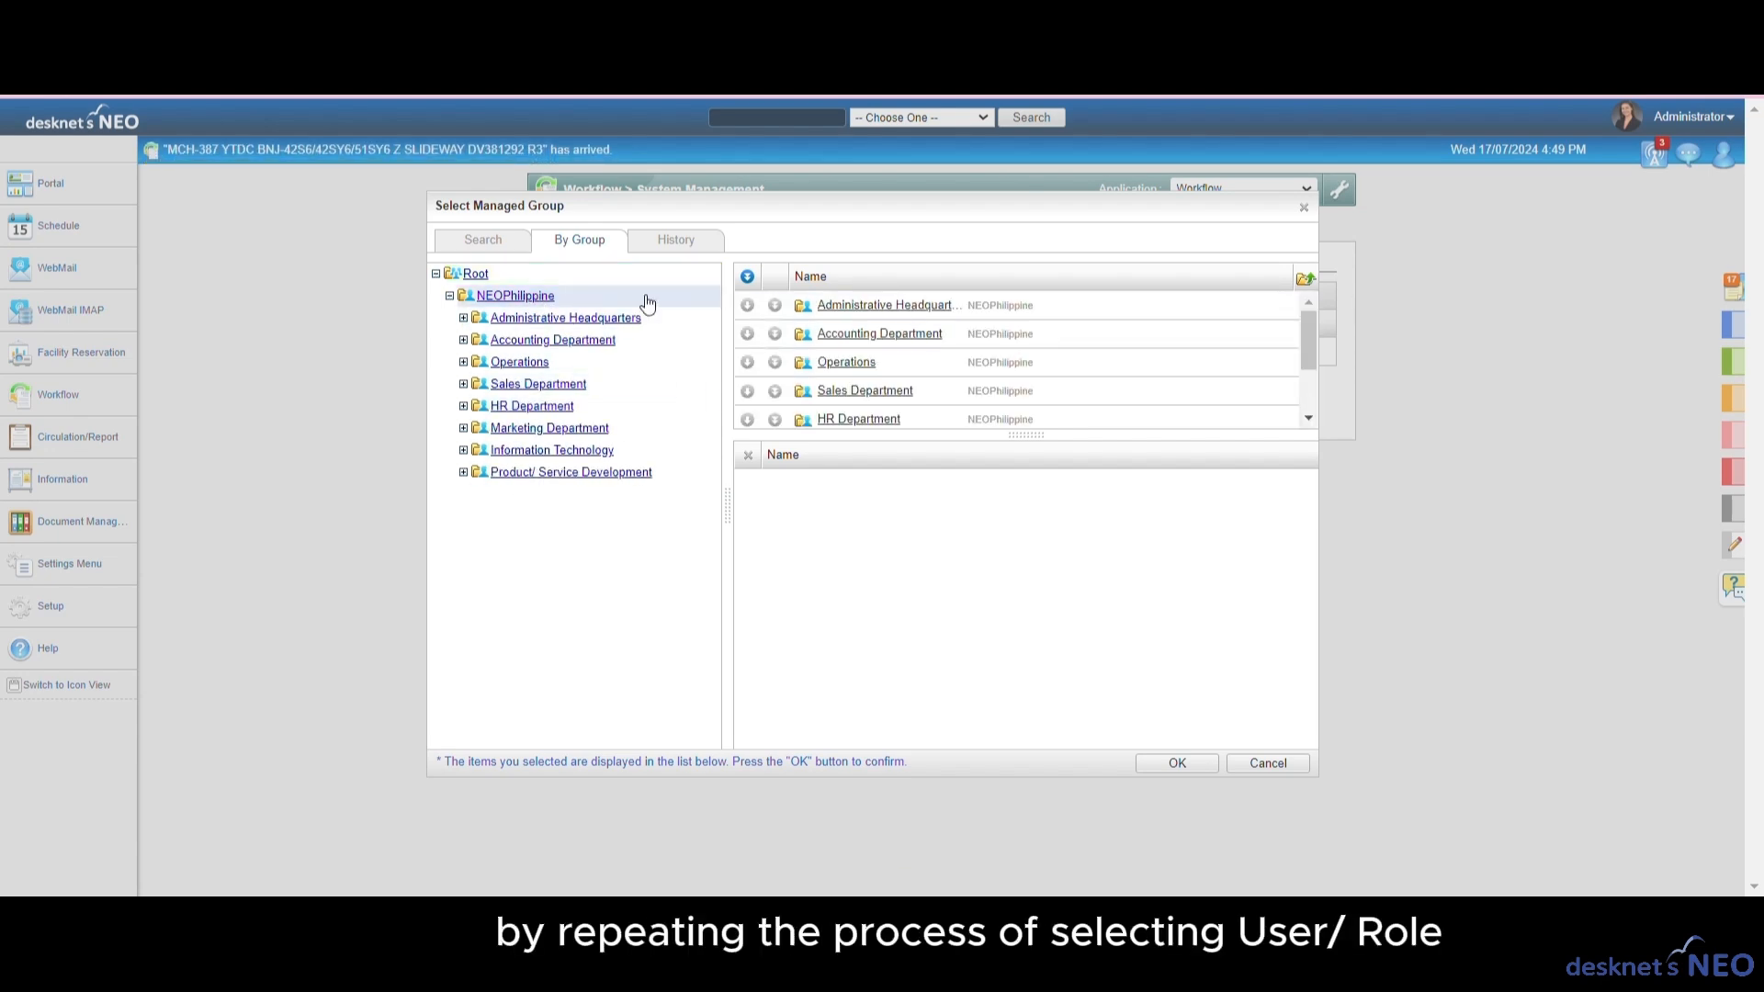
scroll(812, 358, "down", 2)
left_click(775, 358)
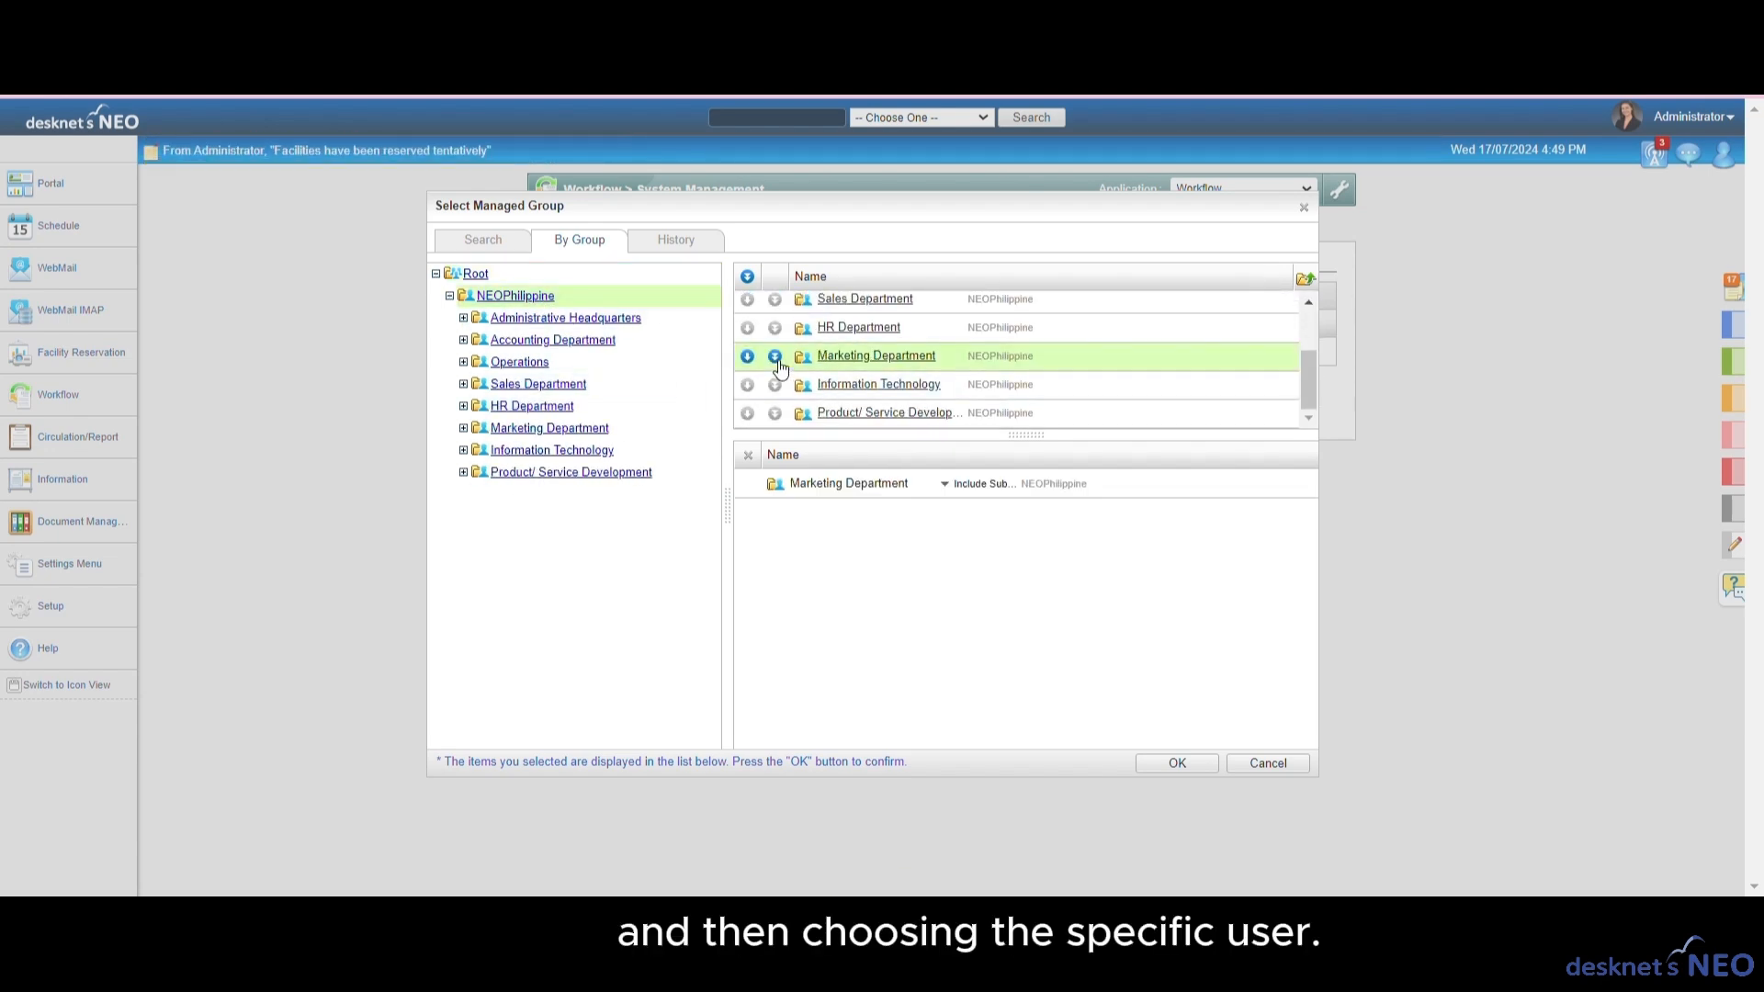
left_click(1166, 764)
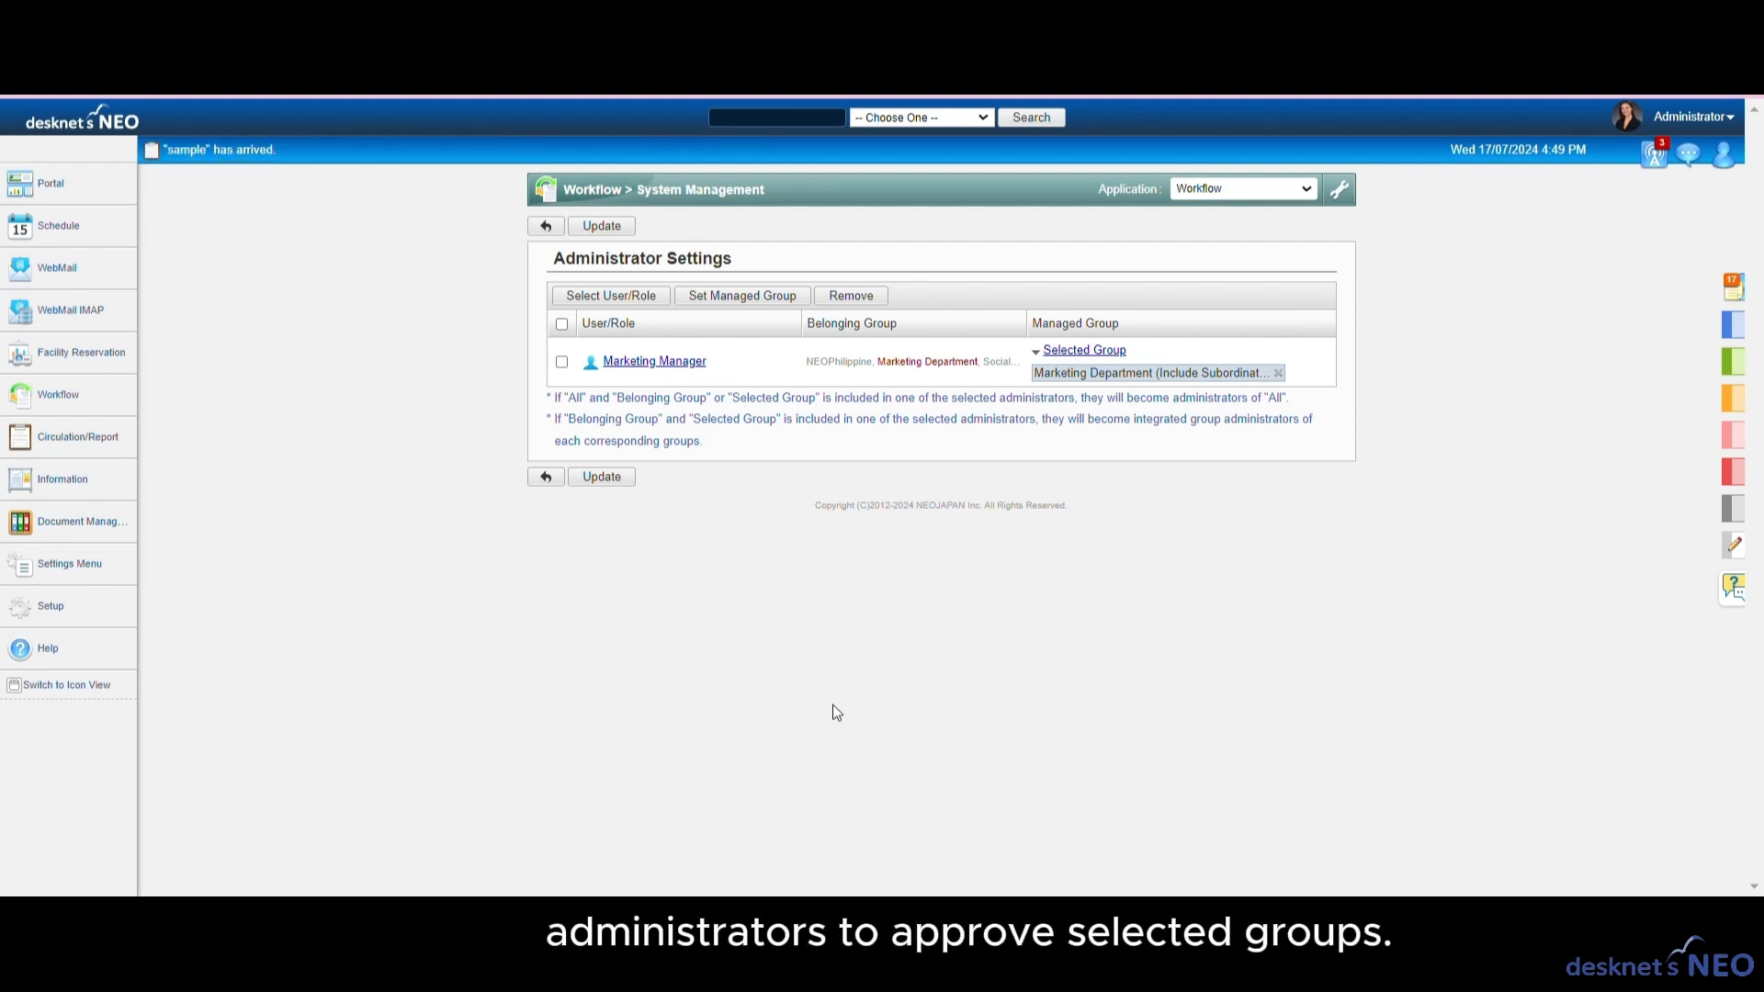
left_click(627, 481)
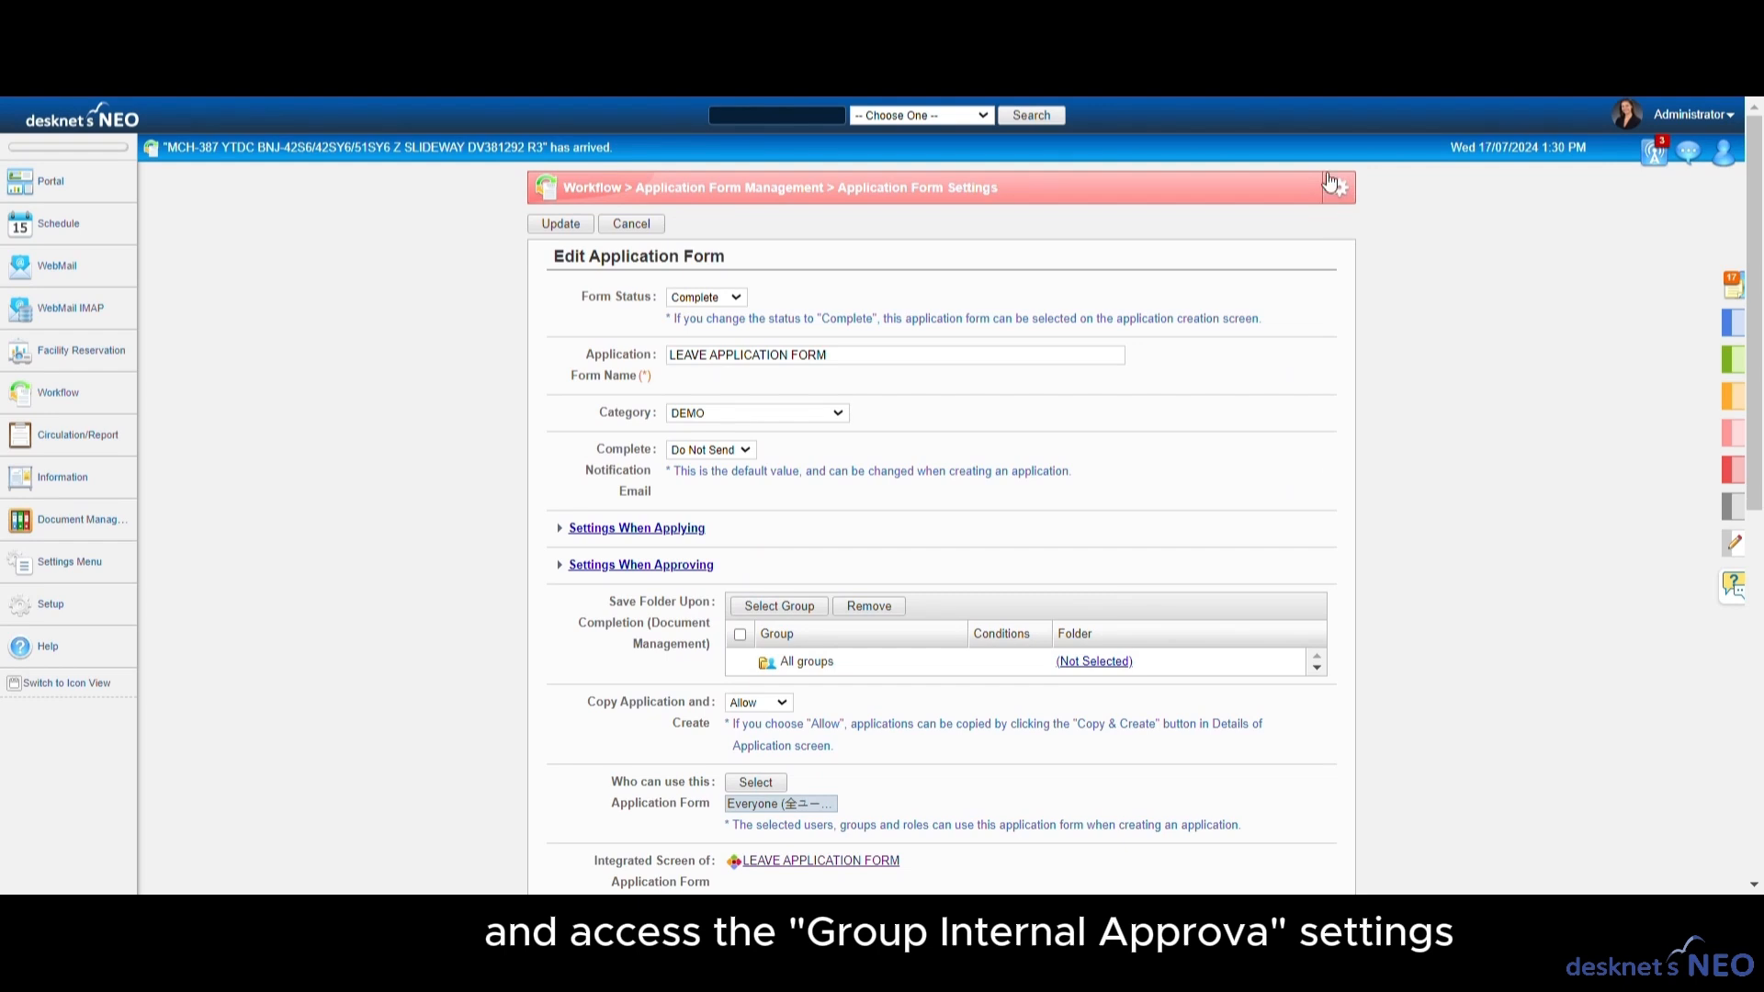
Open the Group Internal Approvers Settings and assign the Marketing Manager as the Marketing Department's group internal approver.
left_click(1332, 184)
left_click(1217, 462)
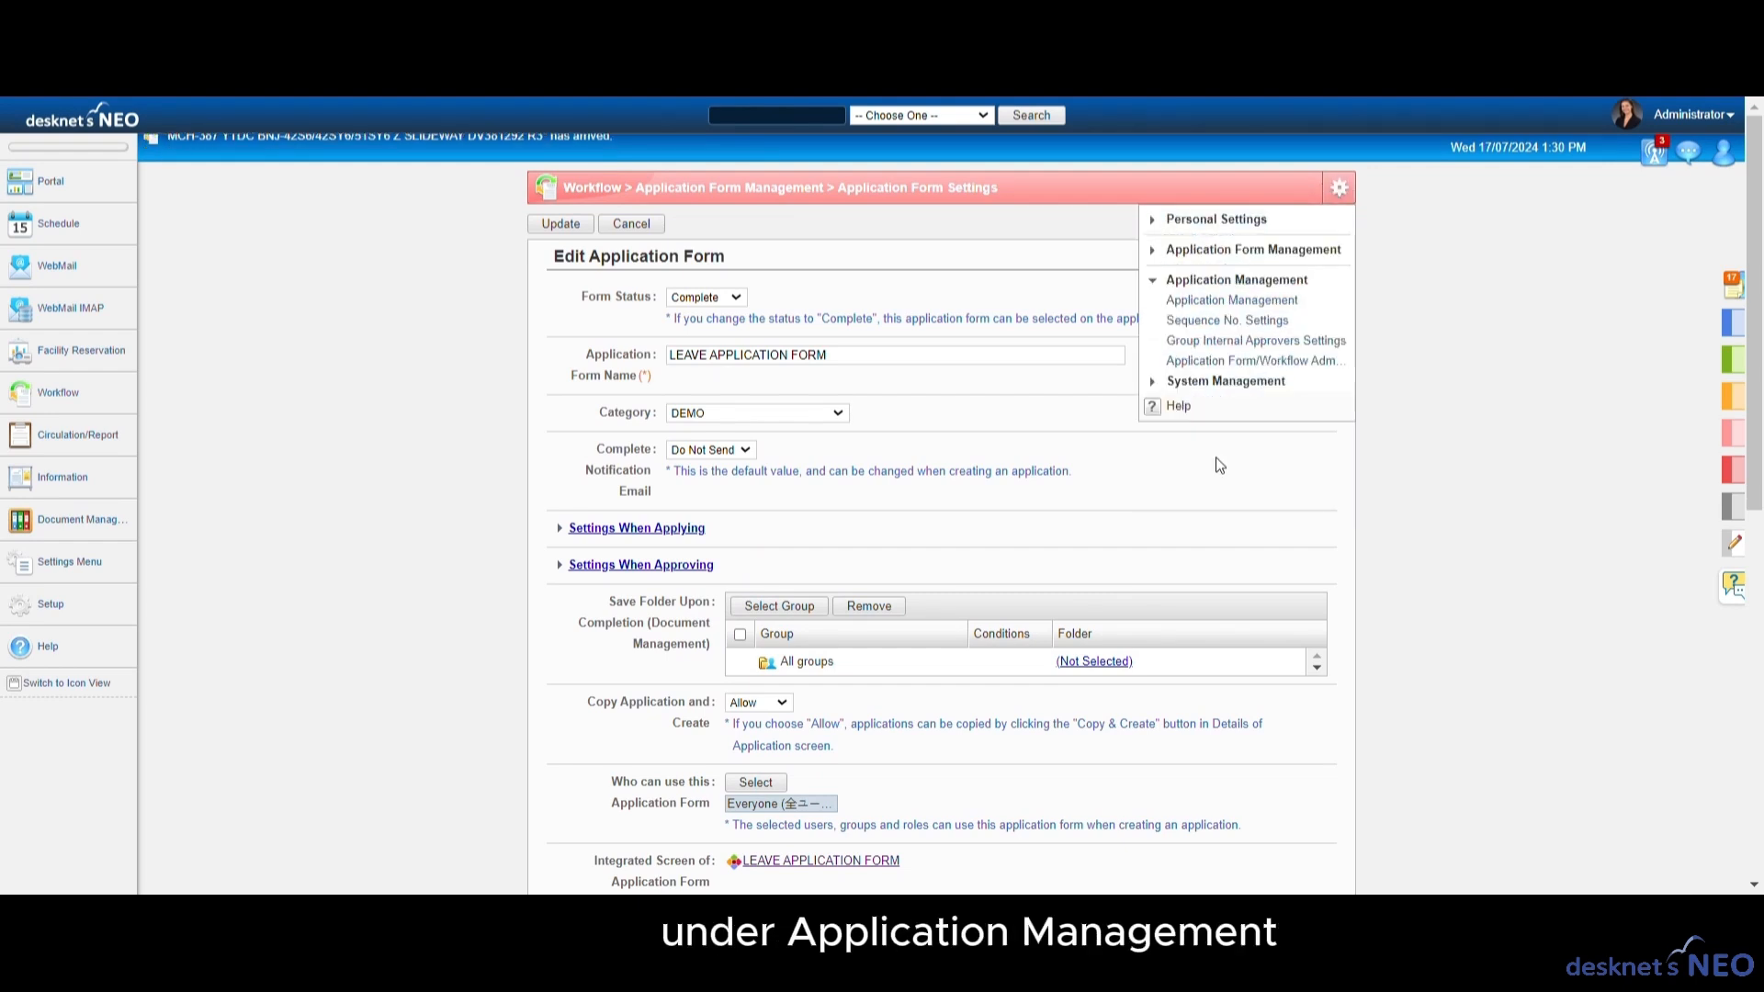
left_click(1255, 341)
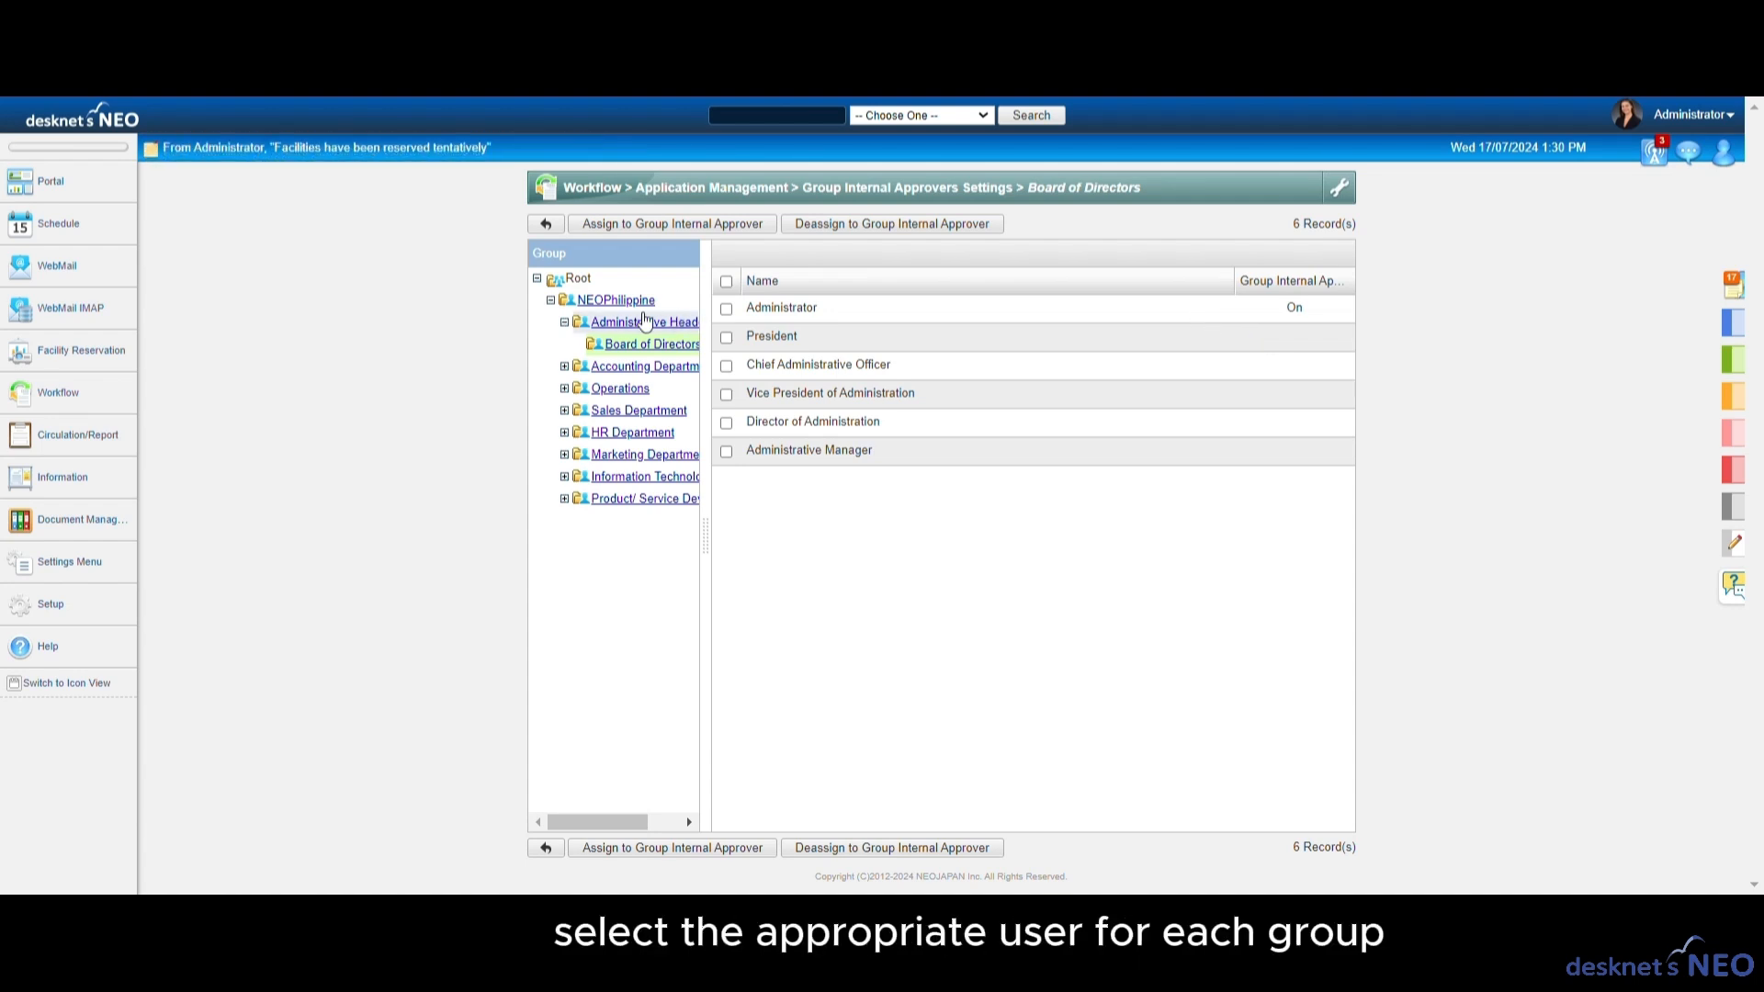
left_click(622, 463)
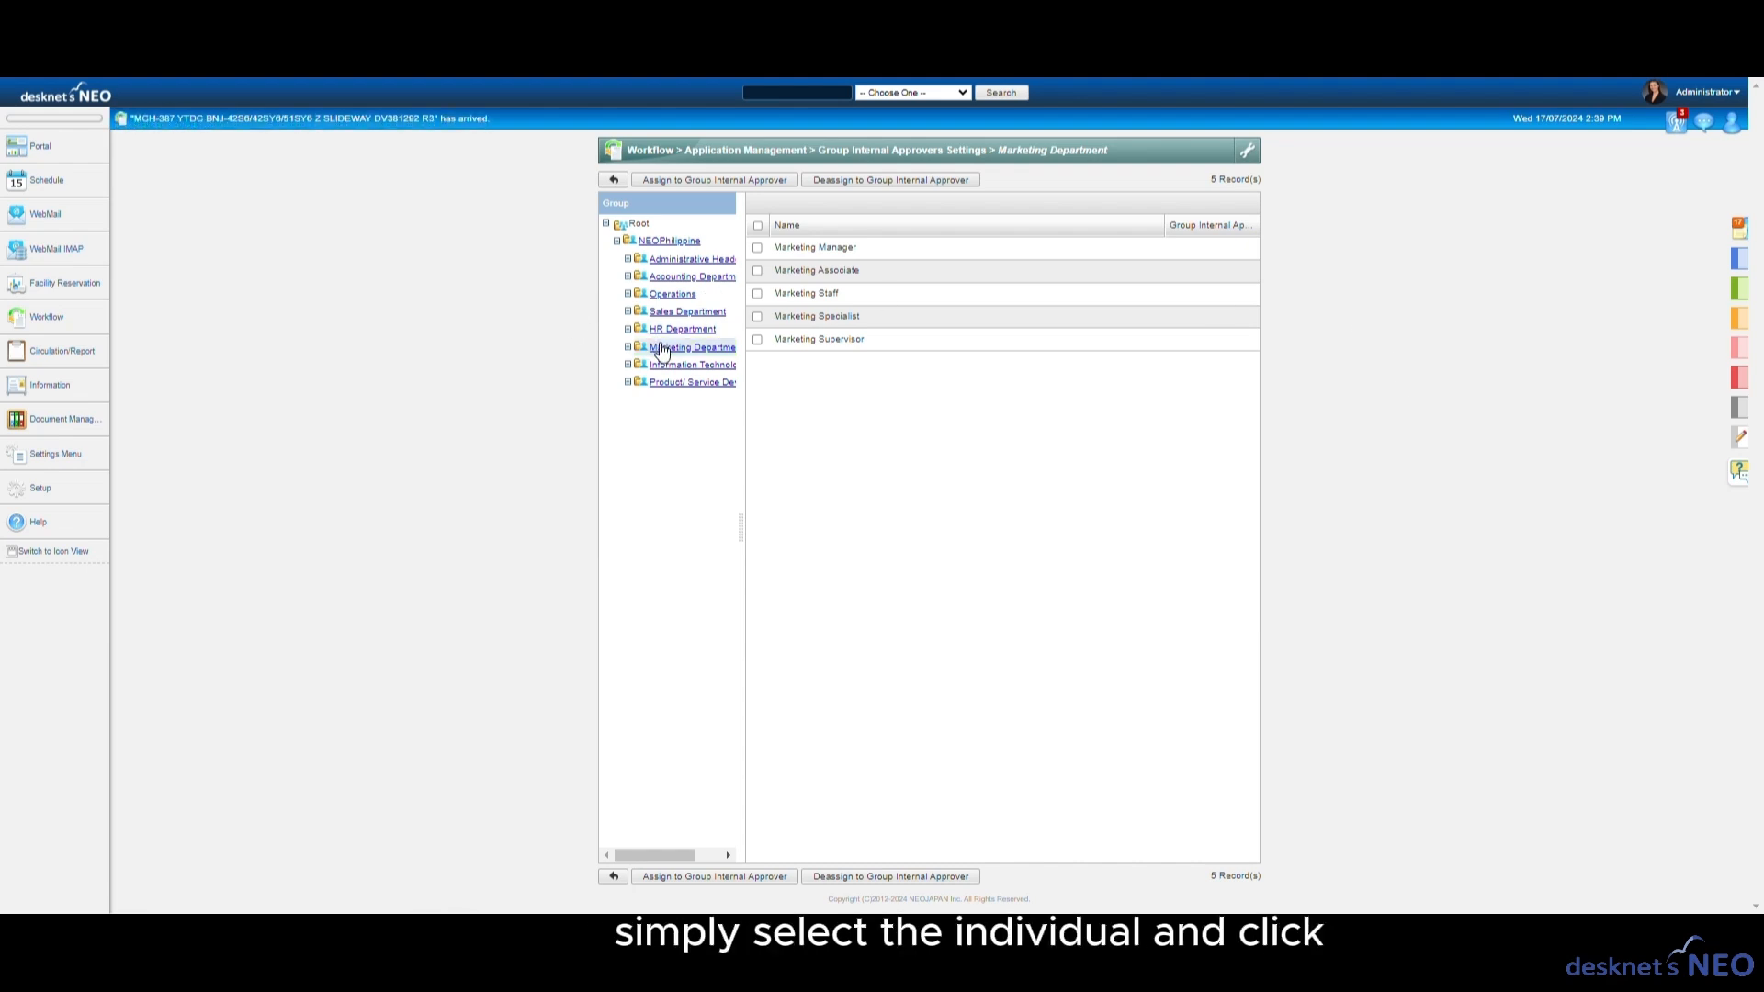
left_click(757, 248)
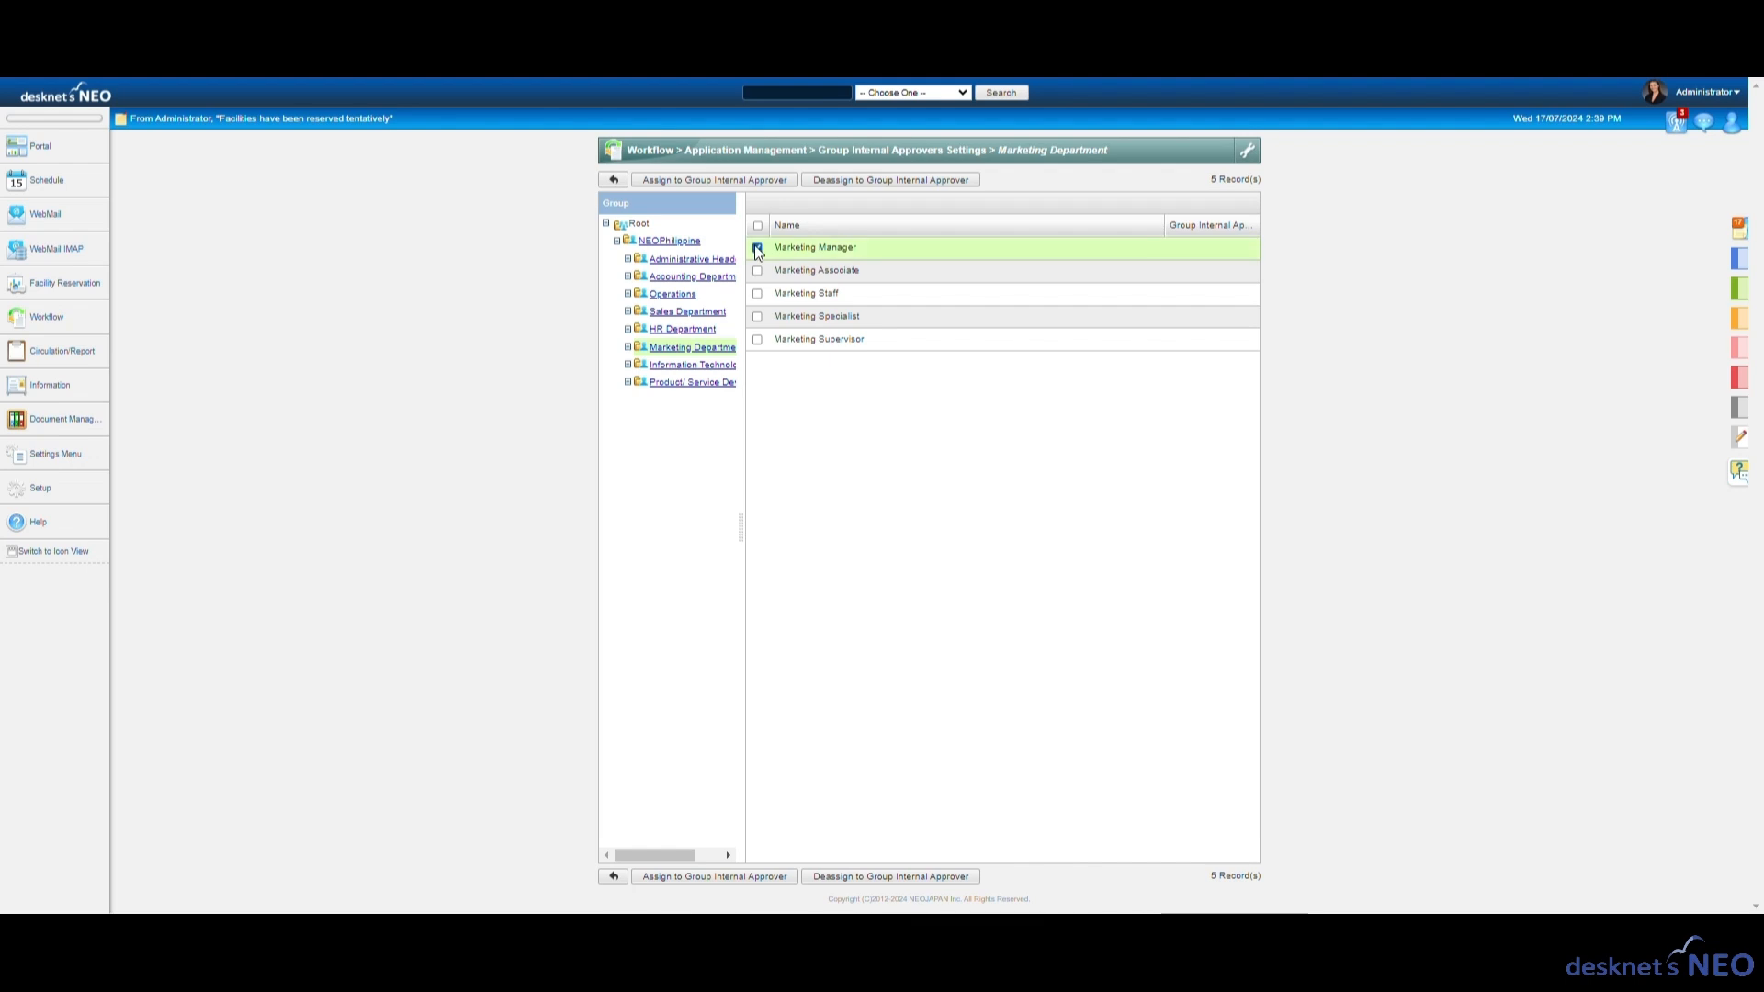
left_click(738, 180)
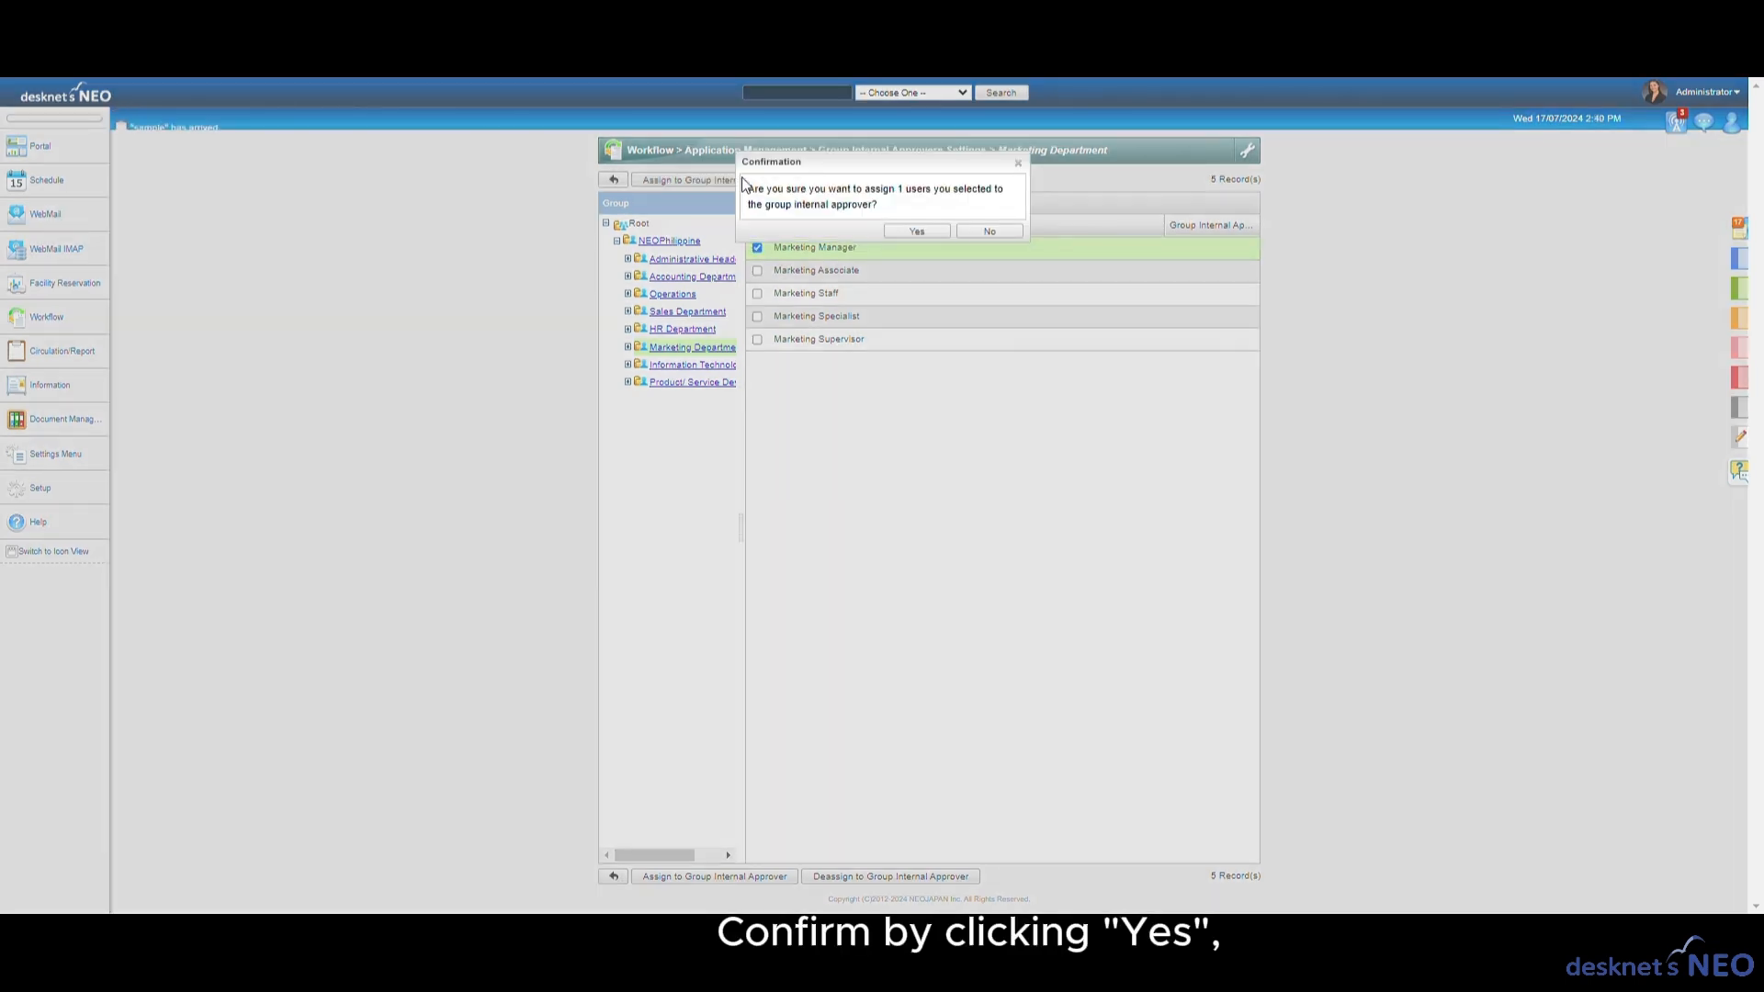
left_click(941, 233)
left_click_drag(1198, 246, 1228, 246)
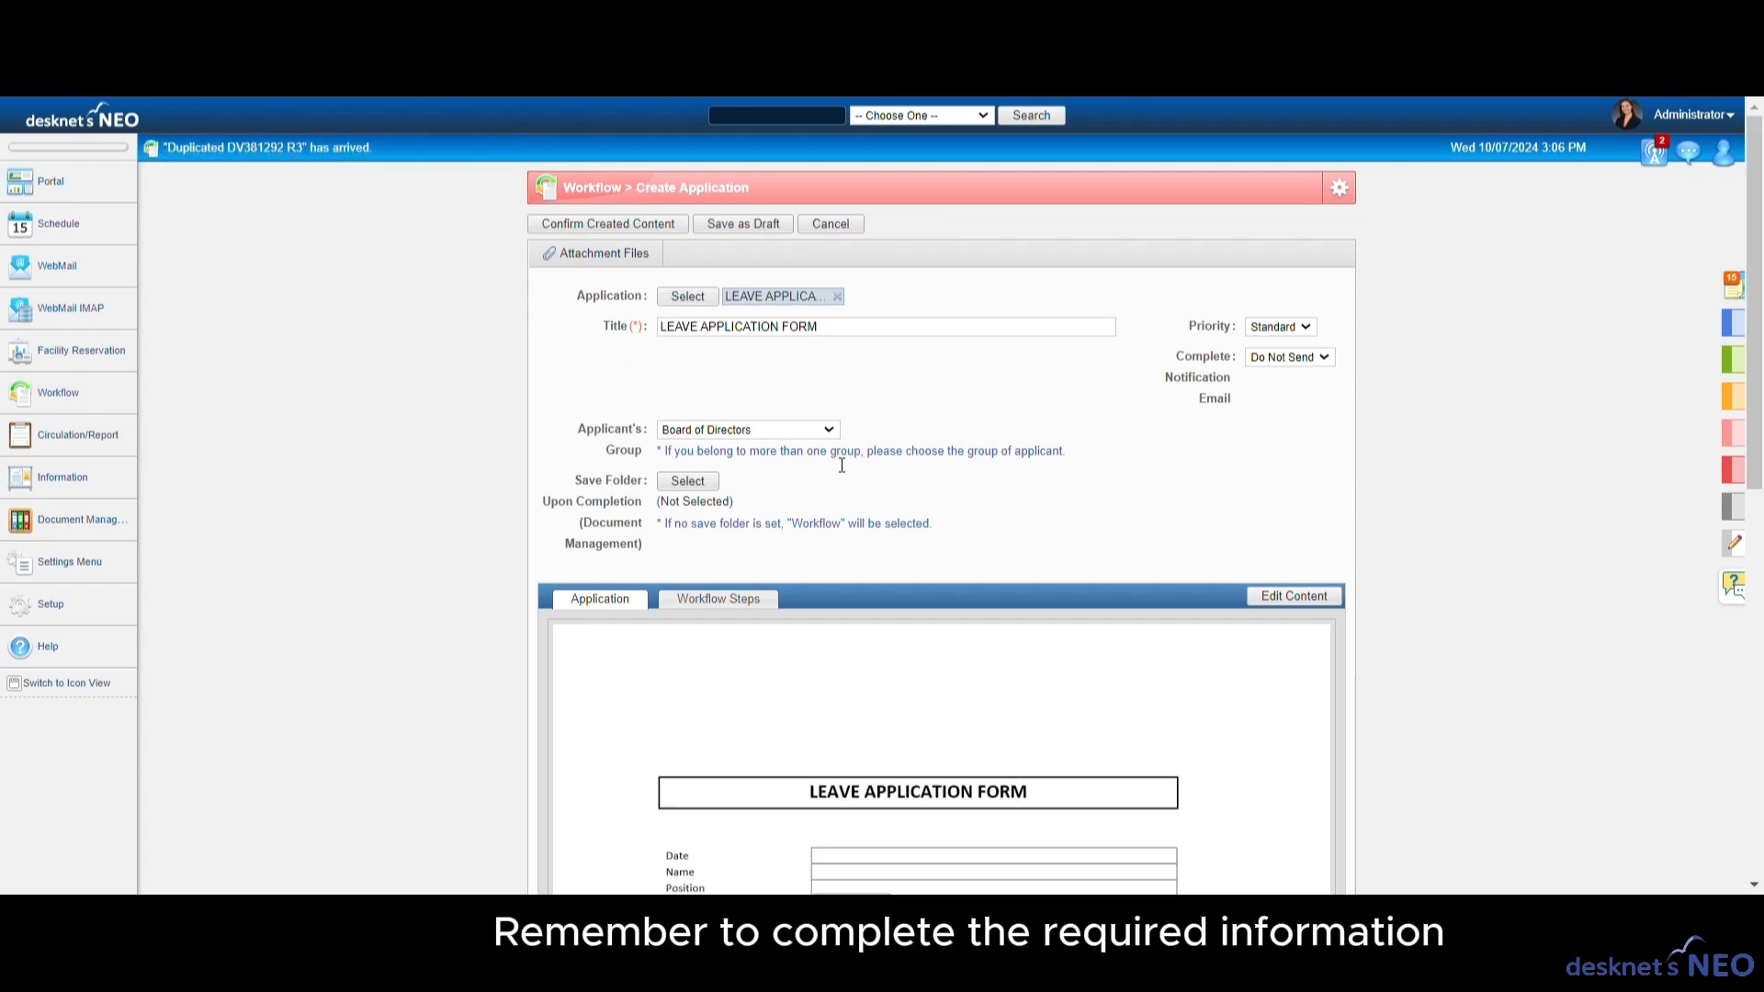
Fill in the leave application dated 10/07/2024 for one day of Personal leave on 12/07/2024, resuming 15/07/2024, with the emergency contact's details, and confirm the created content.
scroll(841, 466, "down", 6)
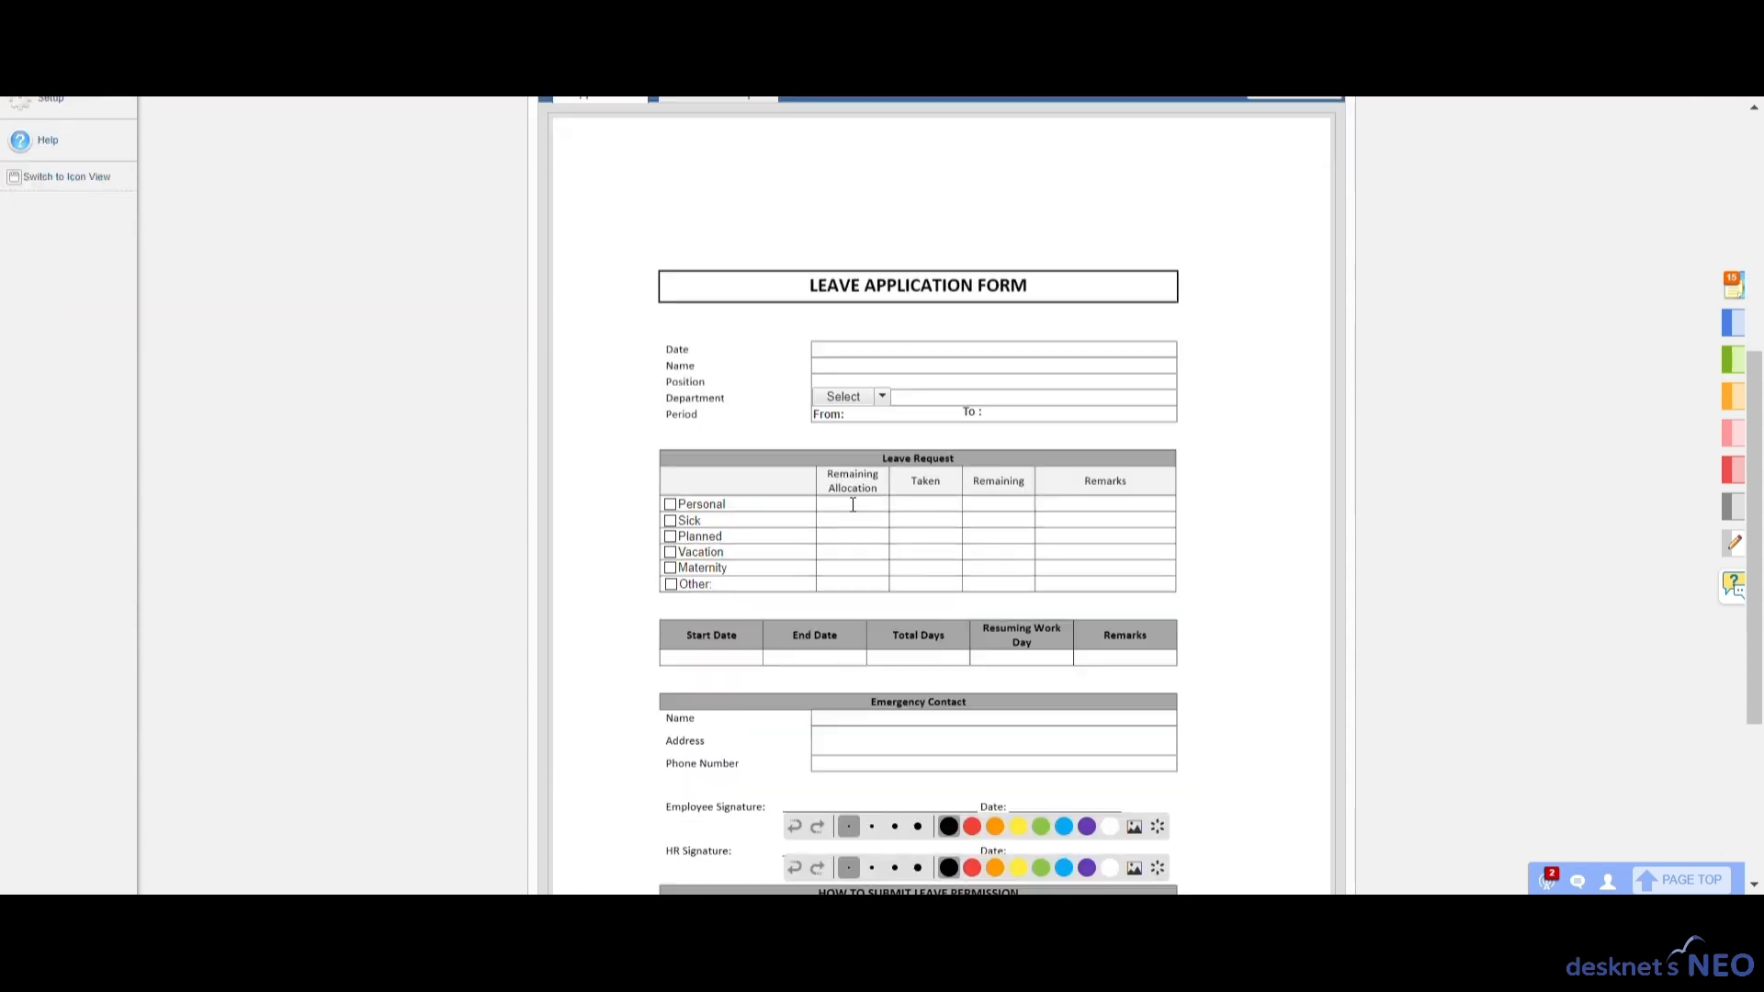
left_click(847, 283)
left_click(947, 399)
left_click(863, 299)
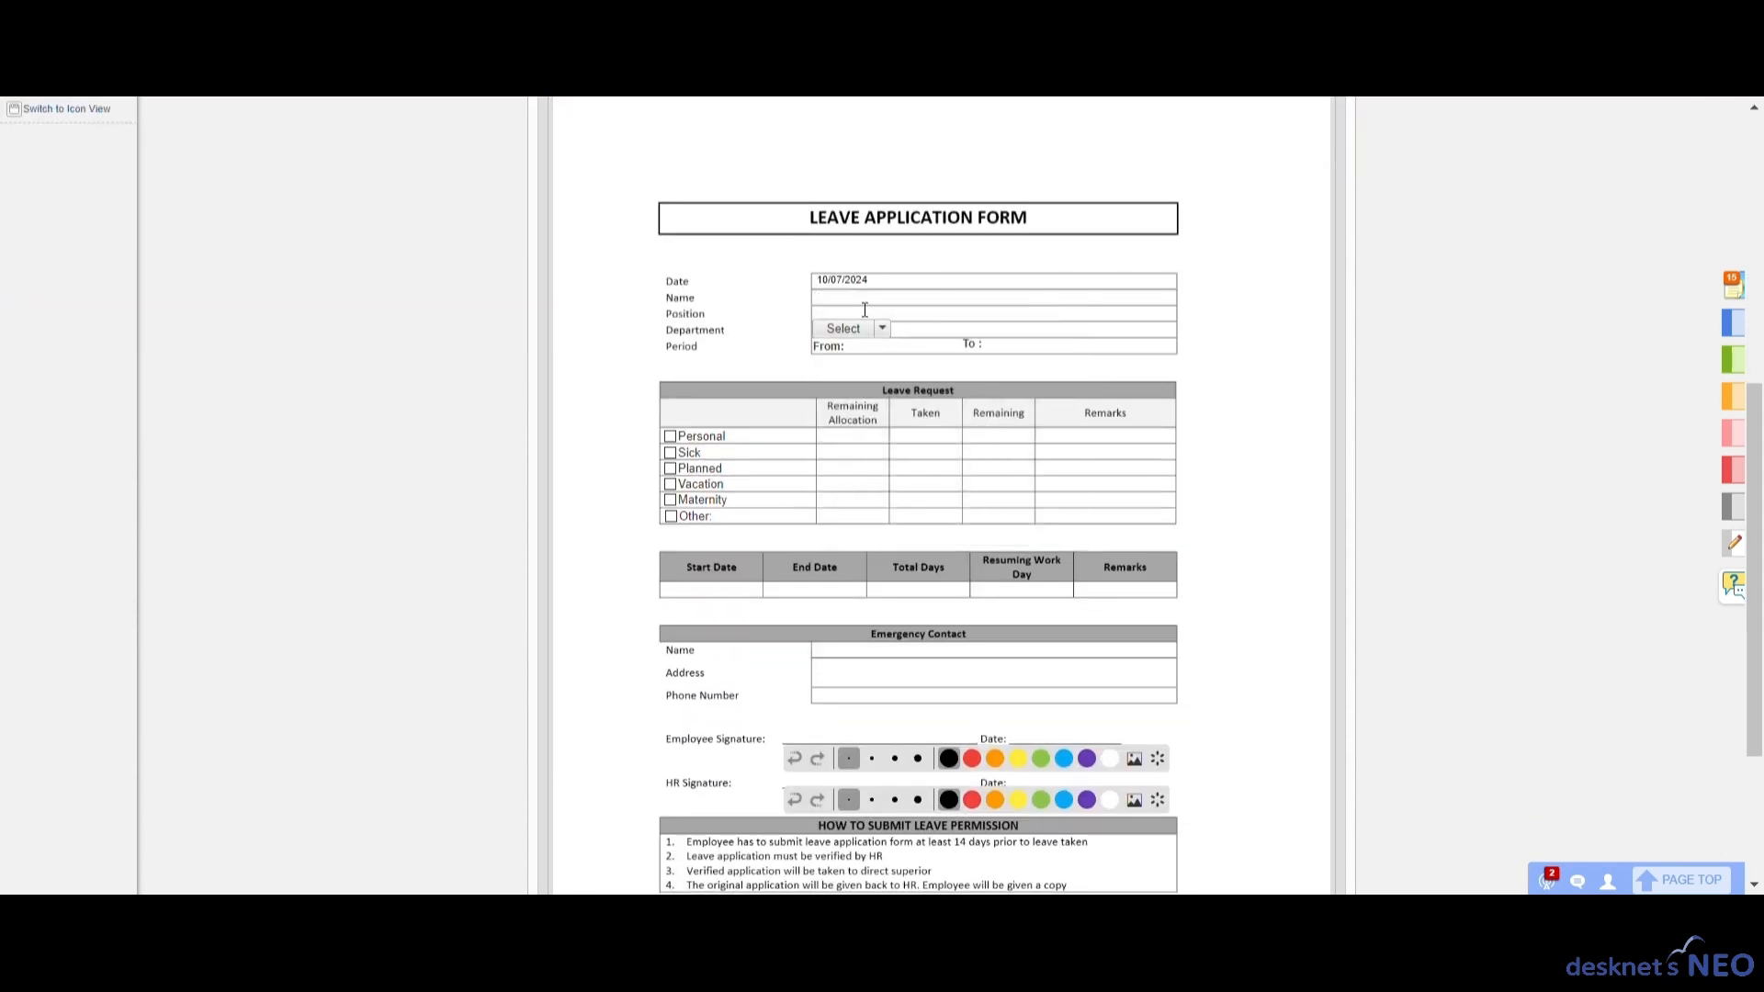
left_click(881, 328)
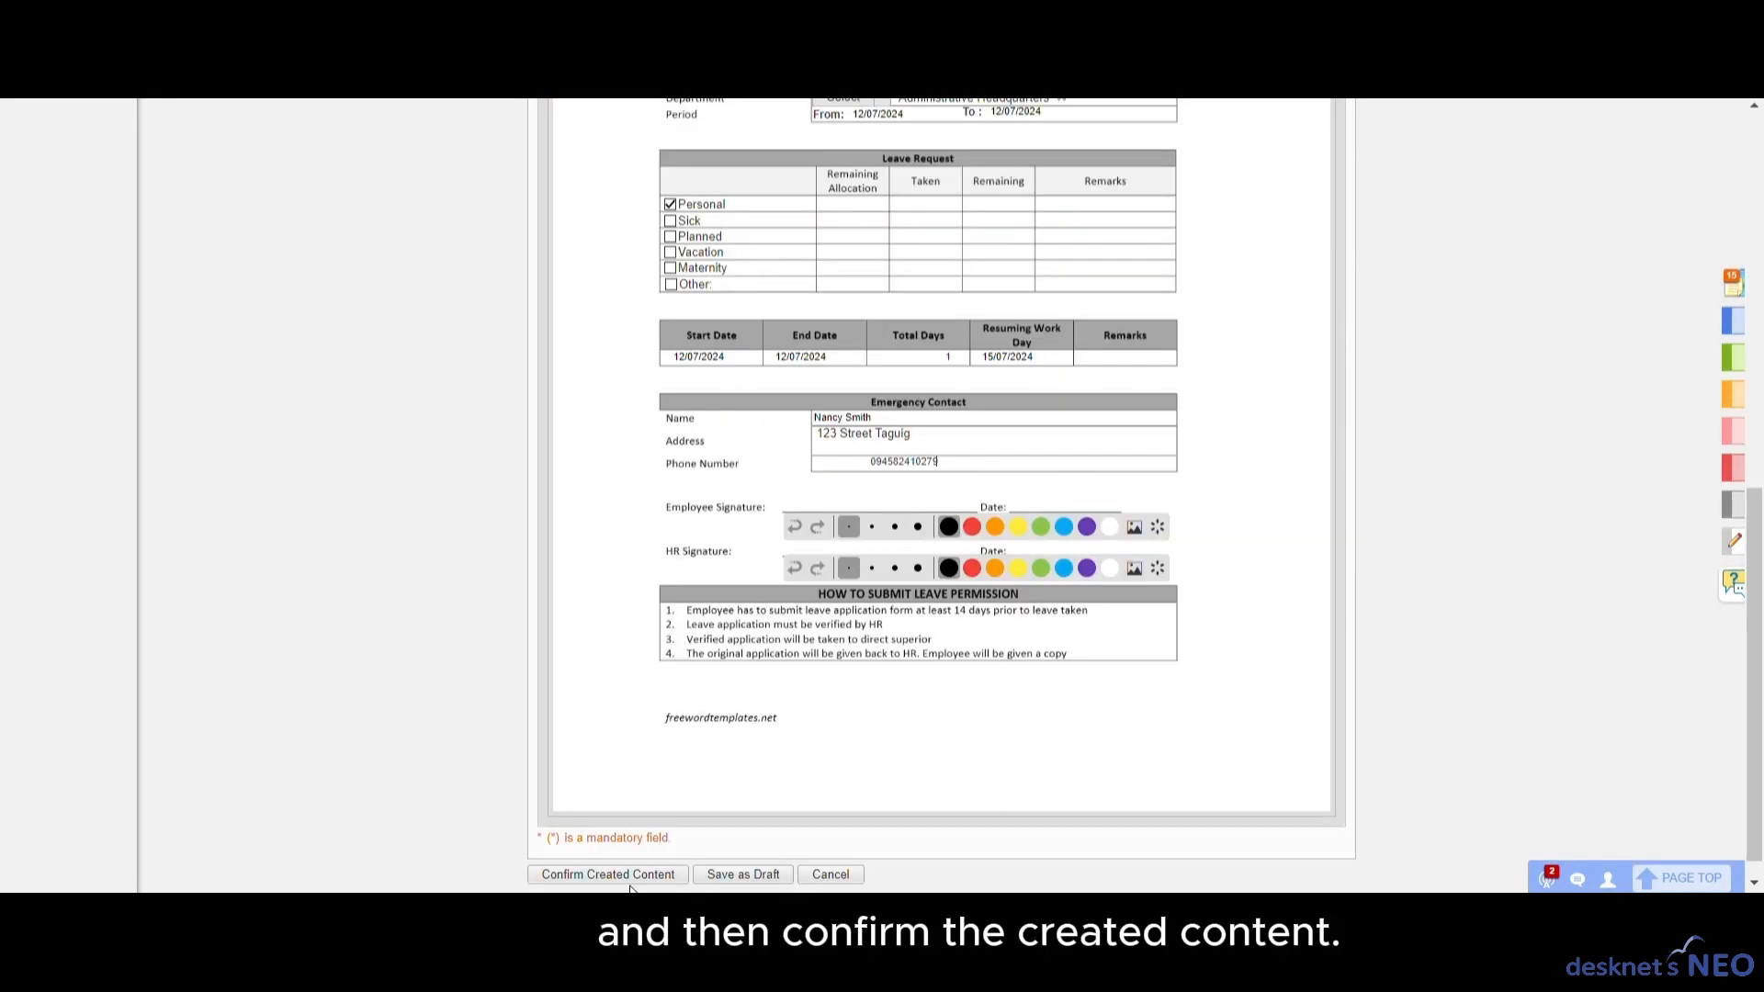
left_click(628, 880)
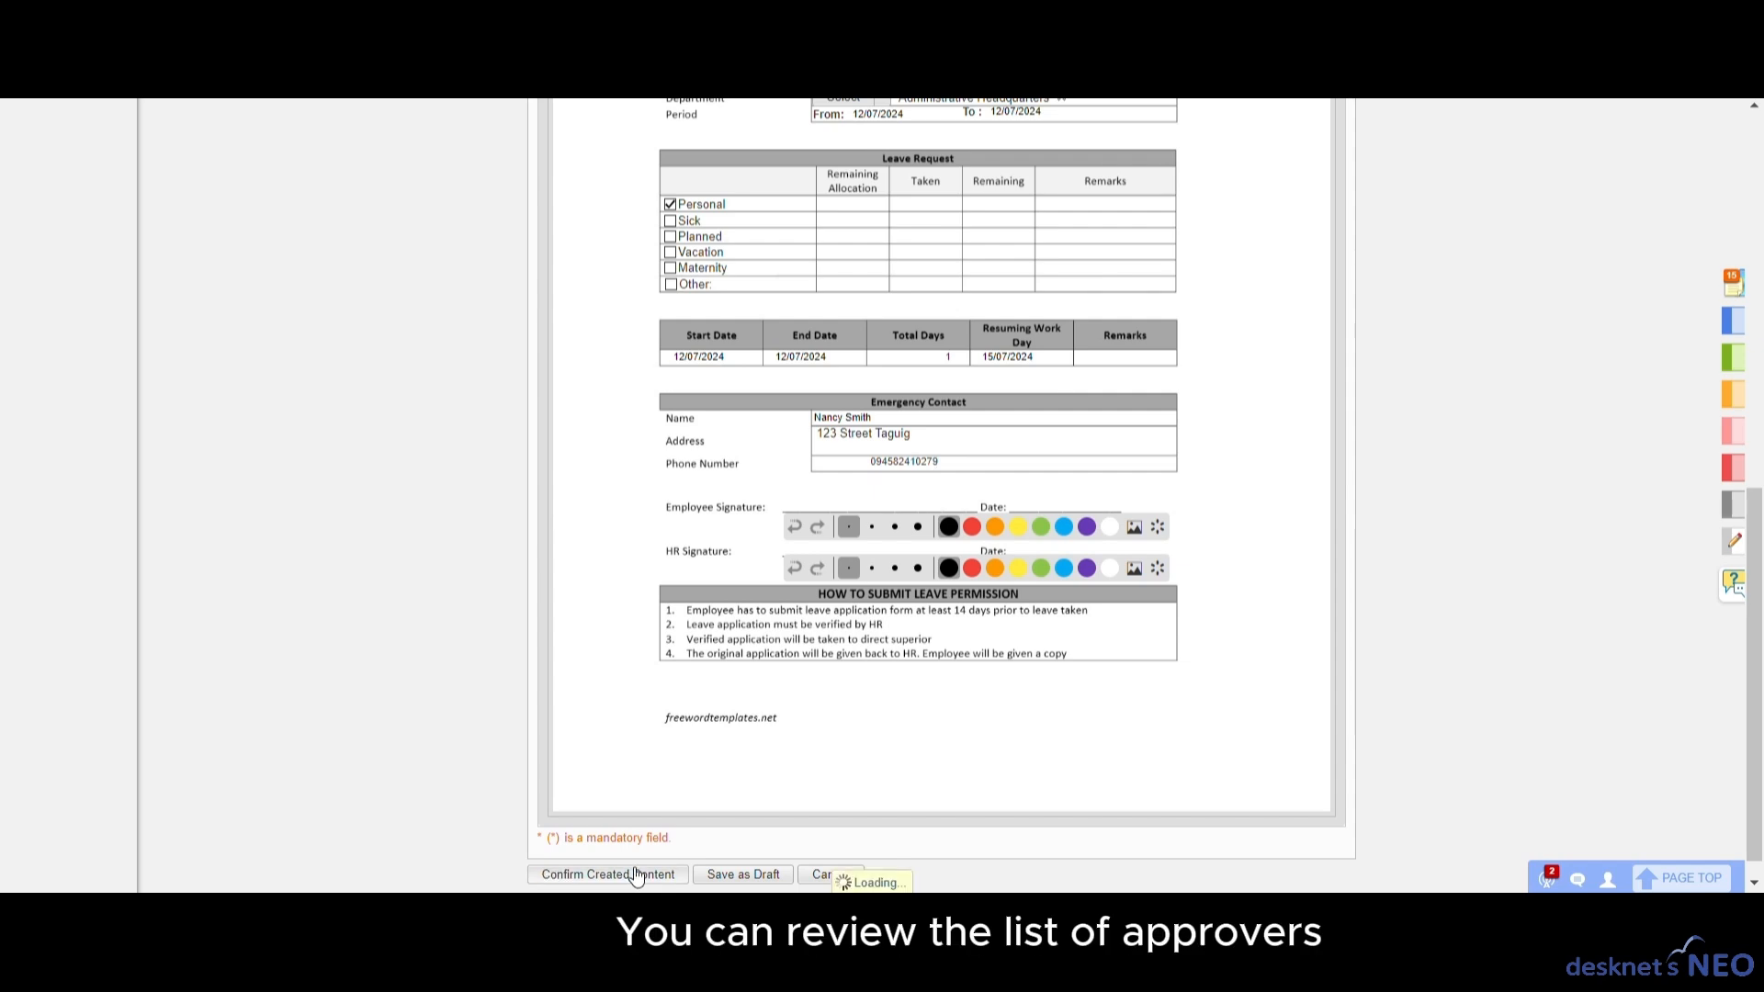